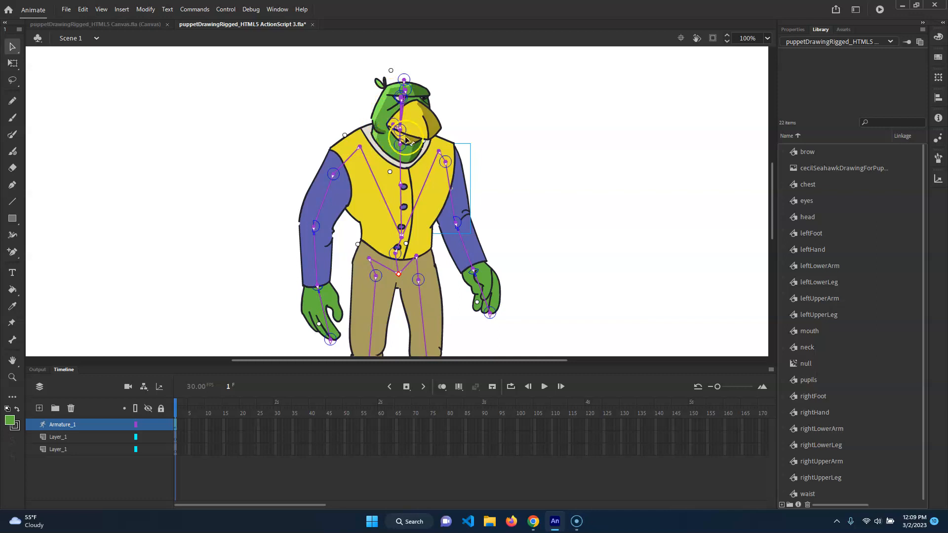
Delete the armature bones that attach the brow, eyes, pupils and mouth to the head.
{"action": "left_click", "coordinate": [399, 115]}
{"action": "mouse_move", "coordinate": [402, 110]}
{"action": "left_mouse_down"}
{"action": "mouse_move", "coordinate": [396, 118]}
{"action": "mouse_move", "coordinate": [414, 117]}
{"action": "mouse_move", "coordinate": [379, 83]}
{"action": "mouse_move", "coordinate": [402, 98]}
{"action": "left_mouse_up"}
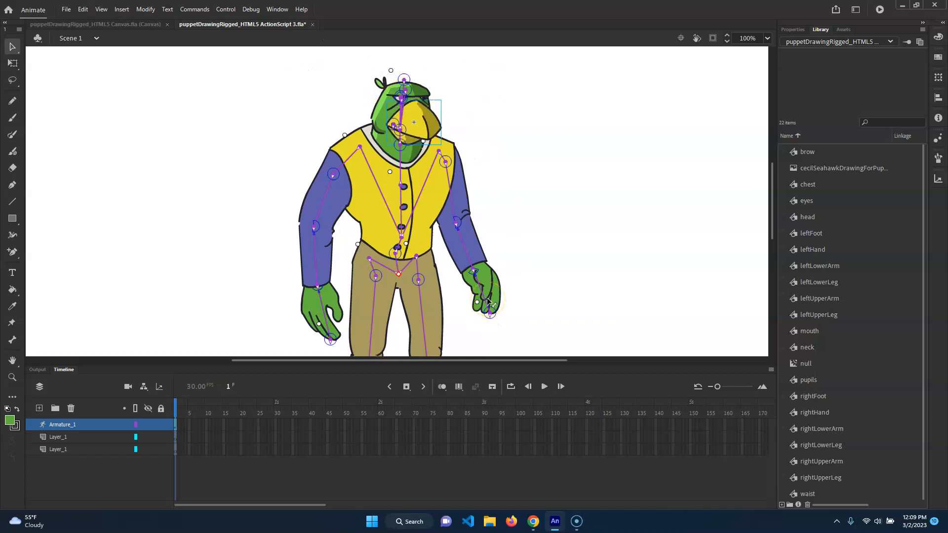
{"action": "key", "text": "ctrl+equal"}
{"action": "key", "text": "ctrl+equal"}
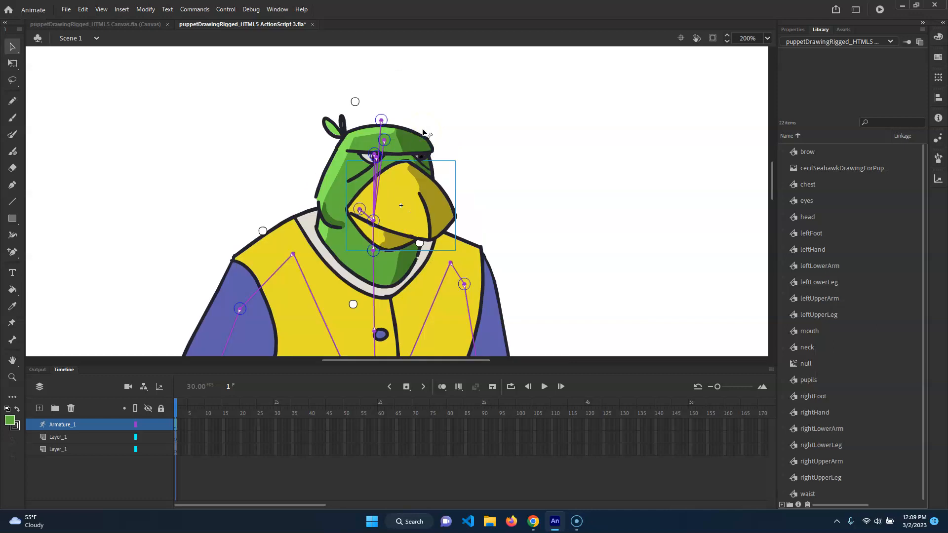
{"action": "mouse_move", "coordinate": [593, 180]}
{"action": "left_mouse_down"}
{"action": "mouse_move", "coordinate": [620, 235]}
{"action": "mouse_move", "coordinate": [608, 161]}
{"action": "mouse_move", "coordinate": [608, 177]}
{"action": "left_mouse_up"}
{"action": "left_click", "coordinate": [386, 101]}
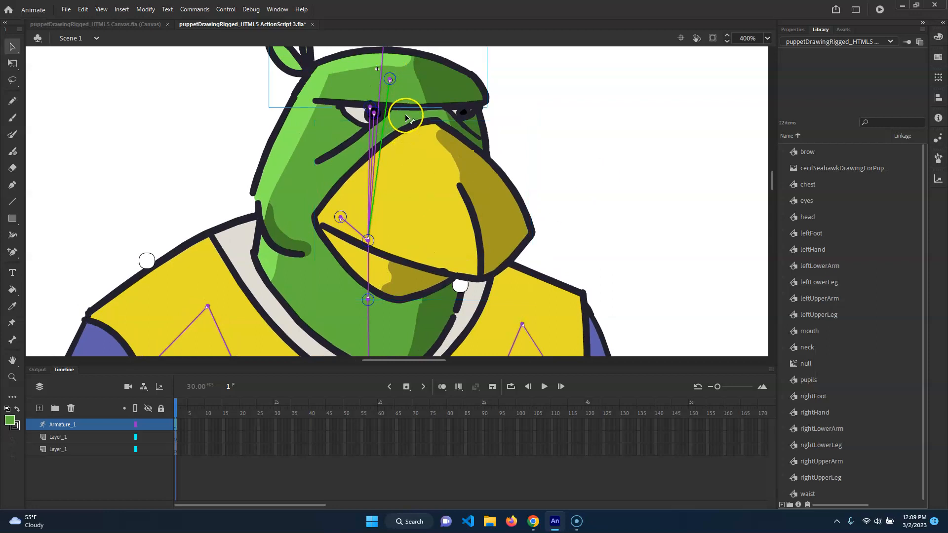
{"action": "left_click", "coordinate": [372, 150]}
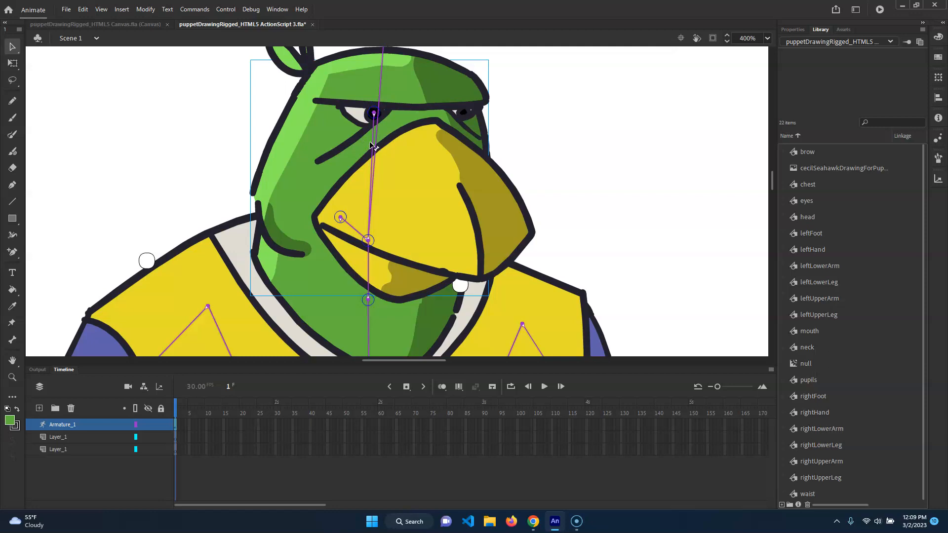
{"action": "left_click", "coordinate": [399, 197]}
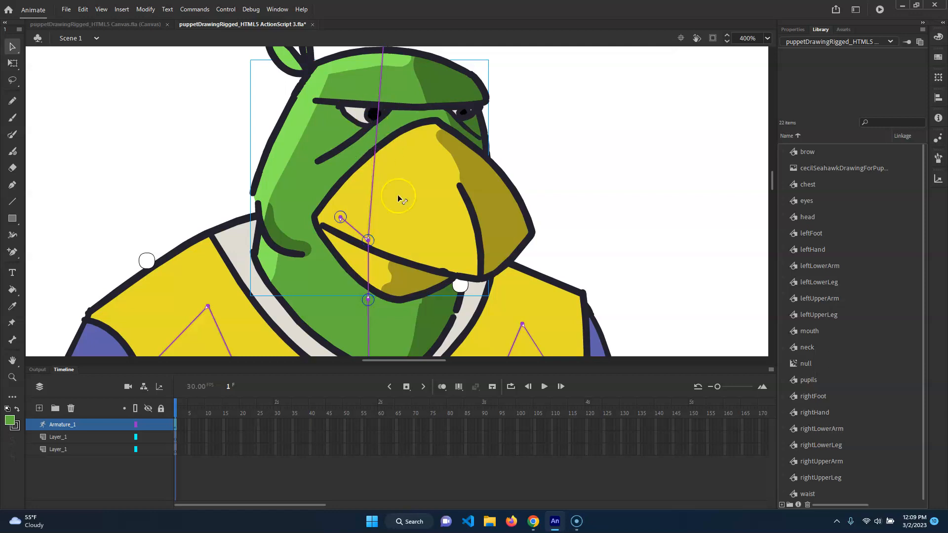
{"action": "left_click", "coordinate": [353, 230]}
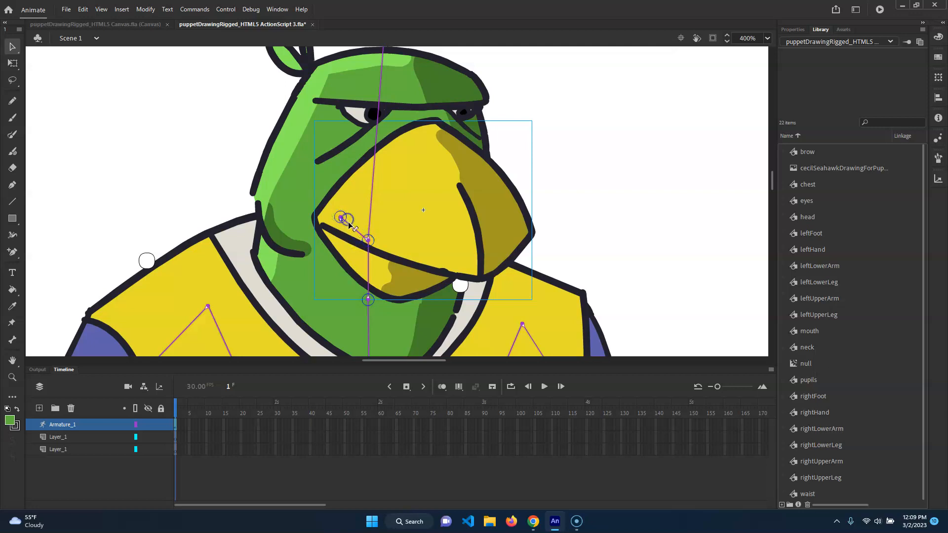
{"action": "key", "text": "Delete"}
Swing the rigged upper body away from the detached facial features as a test, and undo the move.
{"action": "left_click_drag", "start_coordinate": [590, 171], "coordinate": [581, 209]}
{"action": "left_click", "coordinate": [581, 181]}
{"action": "scroll", "coordinate": [536, 233], "scroll_direction": "down", "scroll_amount": 2}
{"action": "scroll", "coordinate": [531, 233], "scroll_direction": "up", "scroll_amount": 2}
{"action": "scroll", "coordinate": [550, 252], "scroll_direction": "down", "scroll_amount": 1}
{"action": "scroll", "coordinate": [550, 241], "scroll_direction": "down", "scroll_amount": 2}
{"action": "scroll", "coordinate": [546, 239], "scroll_direction": "down", "scroll_amount": 2}
{"action": "scroll", "coordinate": [548, 238], "scroll_direction": "down", "scroll_amount": 2}
{"action": "left_click", "coordinate": [509, 296]}
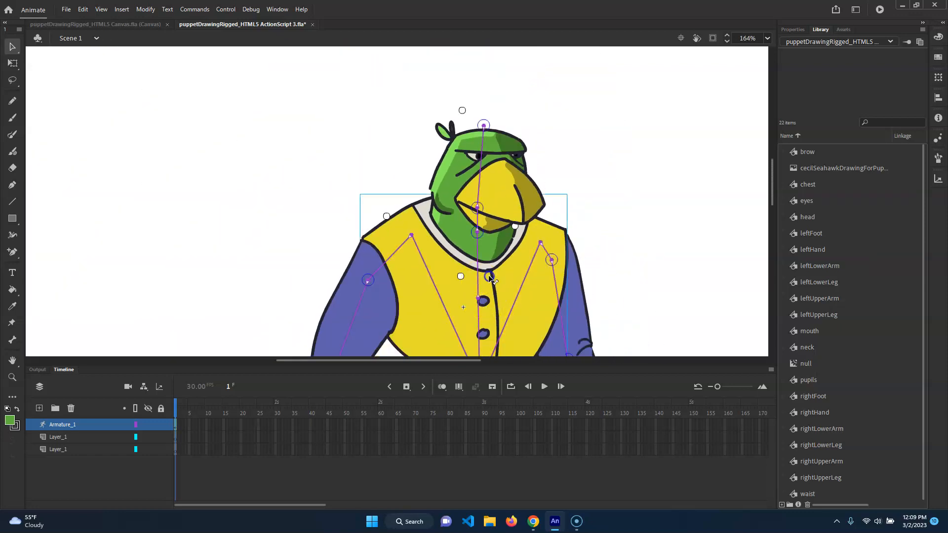
{"action": "left_click", "coordinate": [484, 313]}
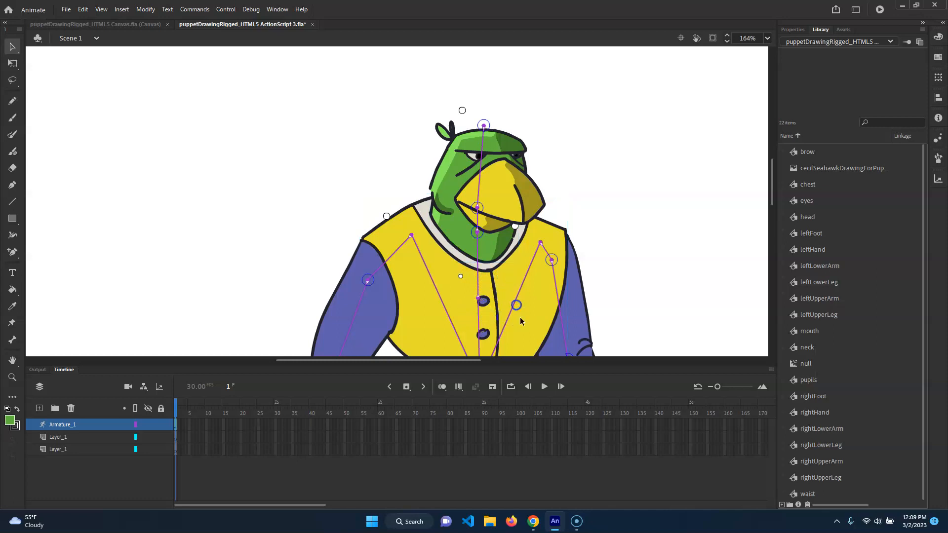
{"action": "scroll", "coordinate": [533, 296], "scroll_direction": "down", "scroll_amount": 3}
{"action": "scroll", "coordinate": [550, 289], "scroll_direction": "up", "scroll_amount": 1}
{"action": "left_click_drag", "start_coordinate": [496, 213], "coordinate": [667, 99]}
{"action": "scroll", "coordinate": [617, 157], "scroll_direction": "up", "scroll_amount": 3}
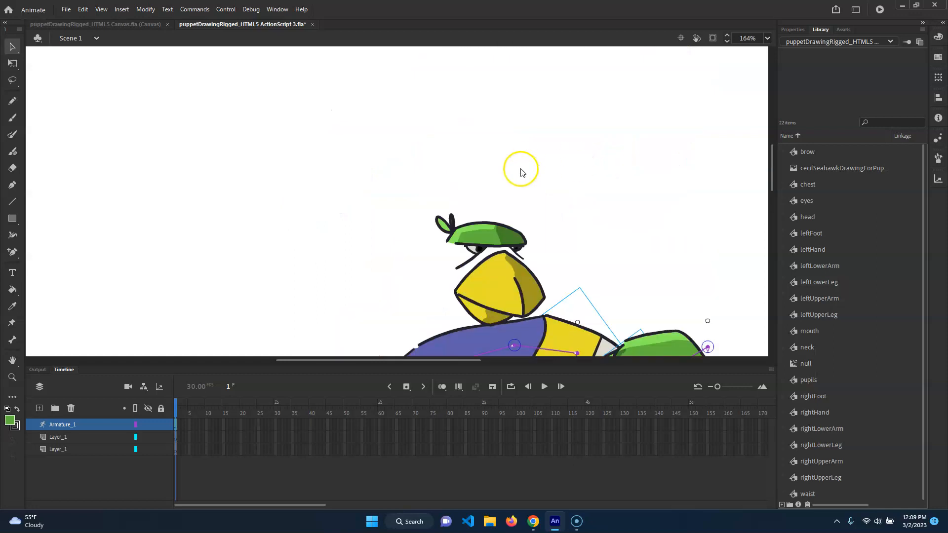
{"action": "key", "text": "ctrl+z"}
Select the mouth, pupils, eyes and brow together and cut them from the main scene.
{"action": "scroll", "coordinate": [560, 254], "scroll_direction": "up", "scroll_amount": 2}
{"action": "scroll", "coordinate": [540, 253], "scroll_direction": "down", "scroll_amount": 4}
{"action": "scroll", "coordinate": [562, 221], "scroll_direction": "up", "scroll_amount": 1}
{"action": "scroll", "coordinate": [562, 221], "scroll_direction": "down", "scroll_amount": 1}
{"action": "scroll", "coordinate": [562, 220], "scroll_direction": "up", "scroll_amount": 2}
{"action": "left_click", "coordinate": [484, 154]}
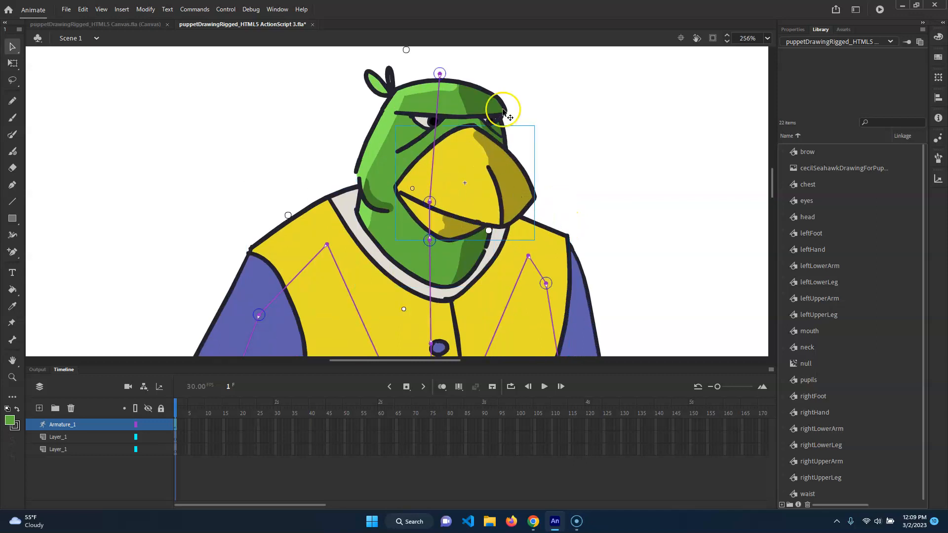
{"action": "left_click", "coordinate": [411, 122], "text": "shift"}
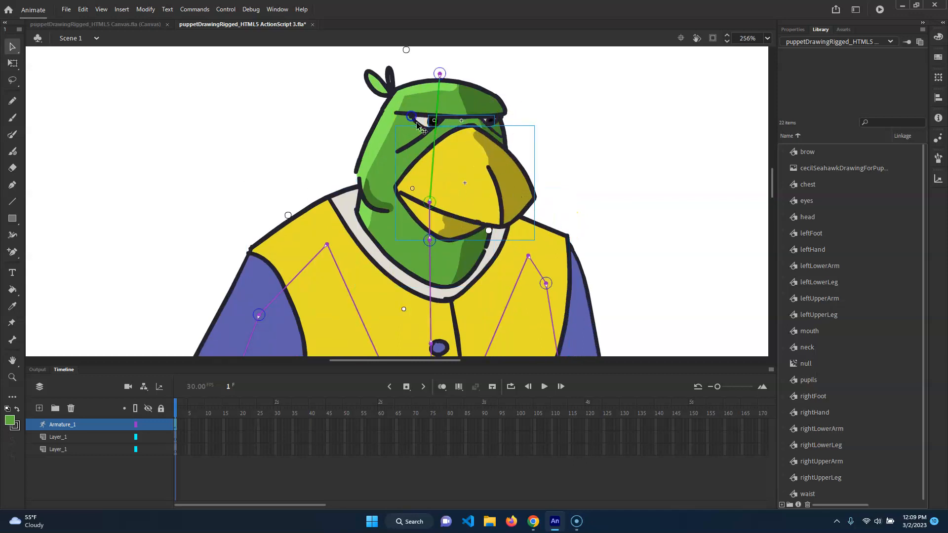
{"action": "left_click", "coordinate": [404, 92], "text": "shift"}
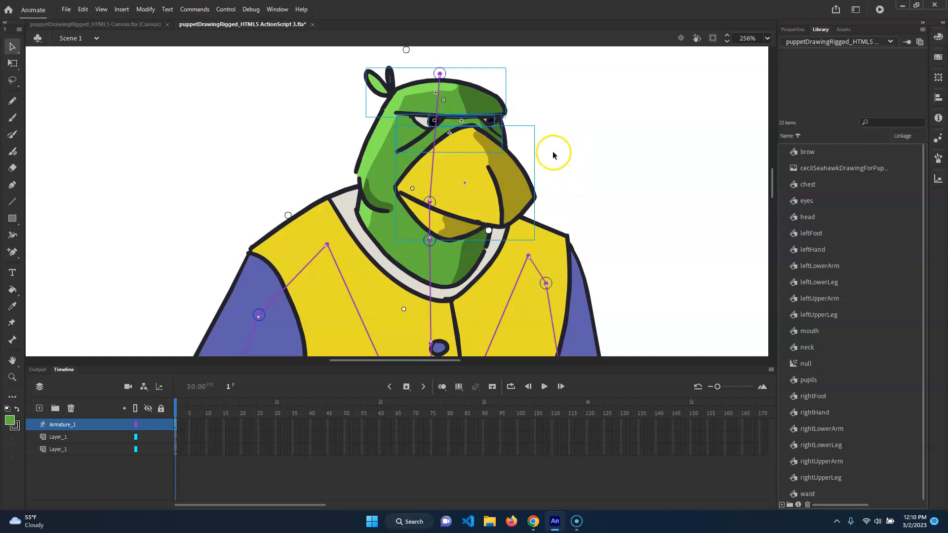
{"action": "key", "text": "Delete"}
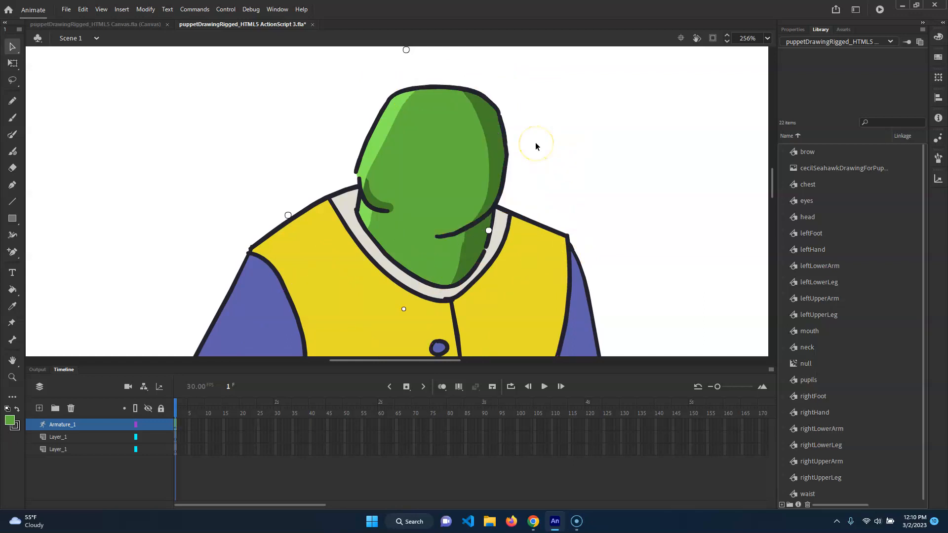
{"action": "key", "text": "ctrl+z"}
{"action": "key", "text": "ctrl+x"}
Paste the cut facial features inside the head symbol and position them over the head drawing.
{"action": "left_click", "coordinate": [504, 176]}
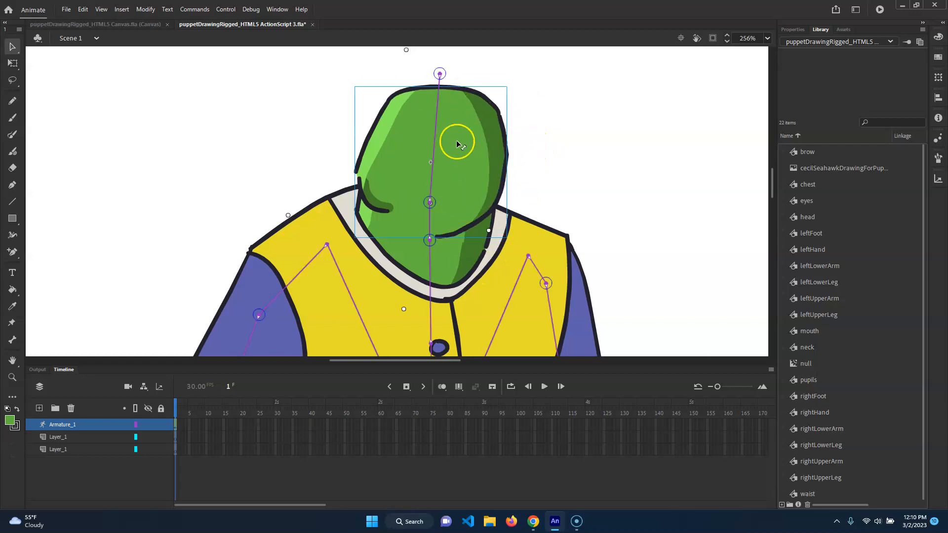
{"action": "double_click", "coordinate": [490, 107]}
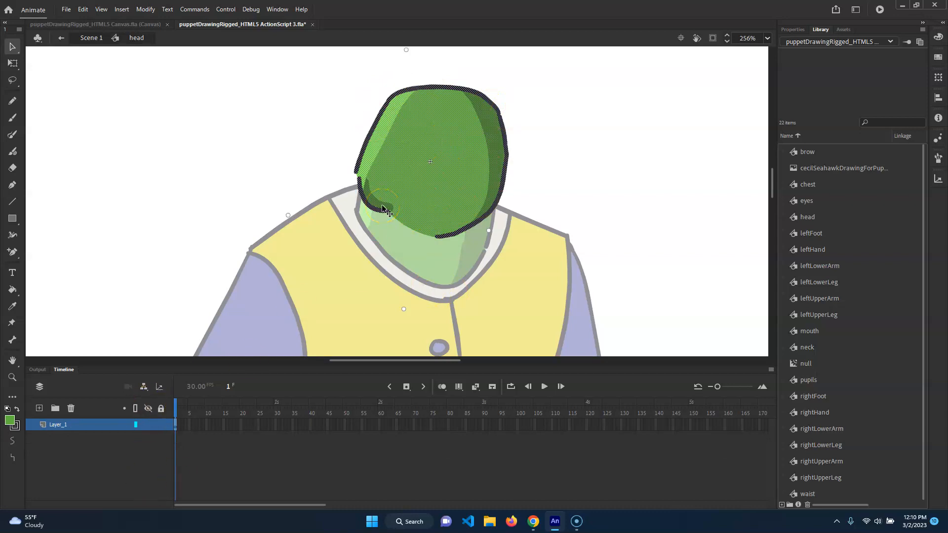
{"action": "key", "text": "ctrl+shift+v"}
{"action": "scroll", "coordinate": [488, 81], "scroll_direction": "down", "scroll_amount": 6}
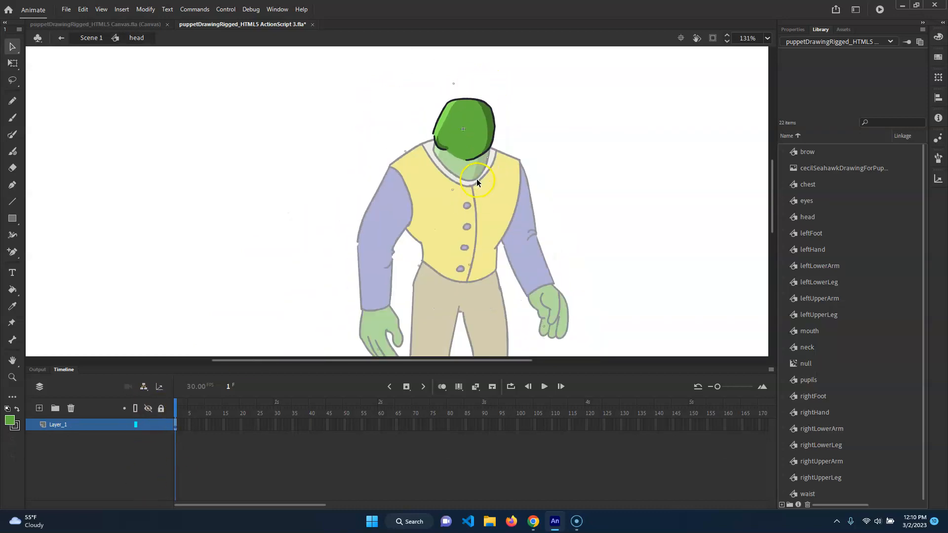
{"action": "scroll", "coordinate": [539, 262], "scroll_direction": "up", "scroll_amount": 6}
{"action": "key", "text": "ctrl+x"}
{"action": "left_click_drag", "start_coordinate": [408, 217], "coordinate": [611, 454]}
{"action": "left_click_drag", "start_coordinate": [357, 216], "coordinate": [498, 349]}
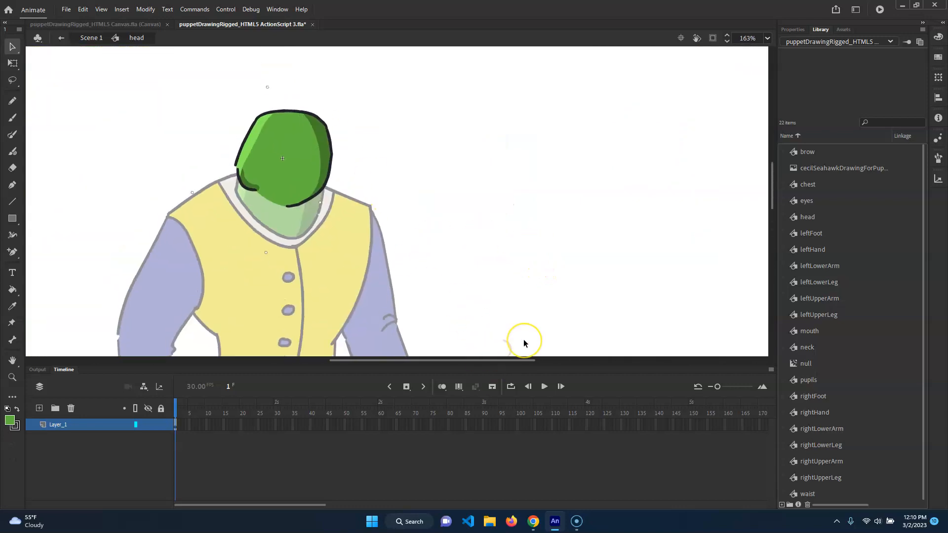
{"action": "key", "text": "ctrl+v"}
{"action": "left_click_drag", "start_coordinate": [410, 234], "coordinate": [331, 184]}
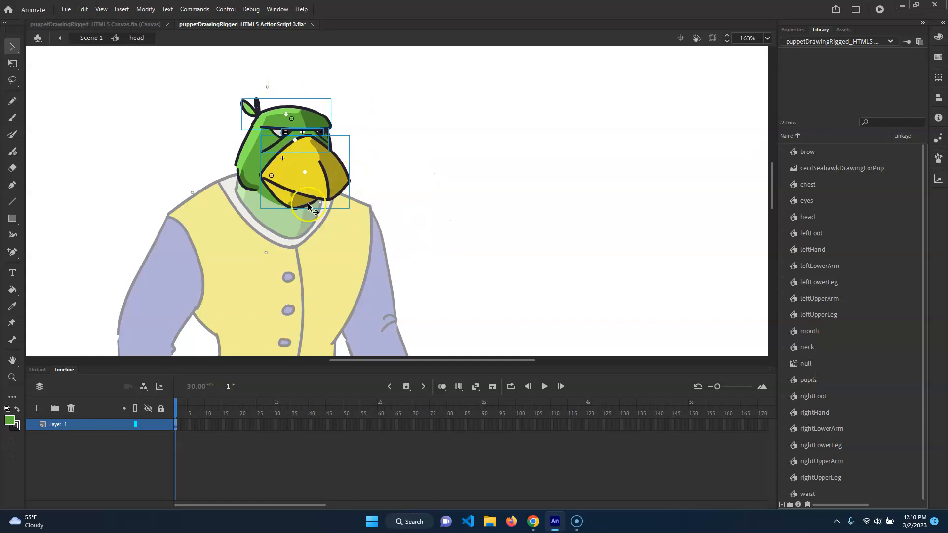
Distribute the pasted facial features to separate layers within the head symbol.
{"action": "right_click", "coordinate": [314, 159]}
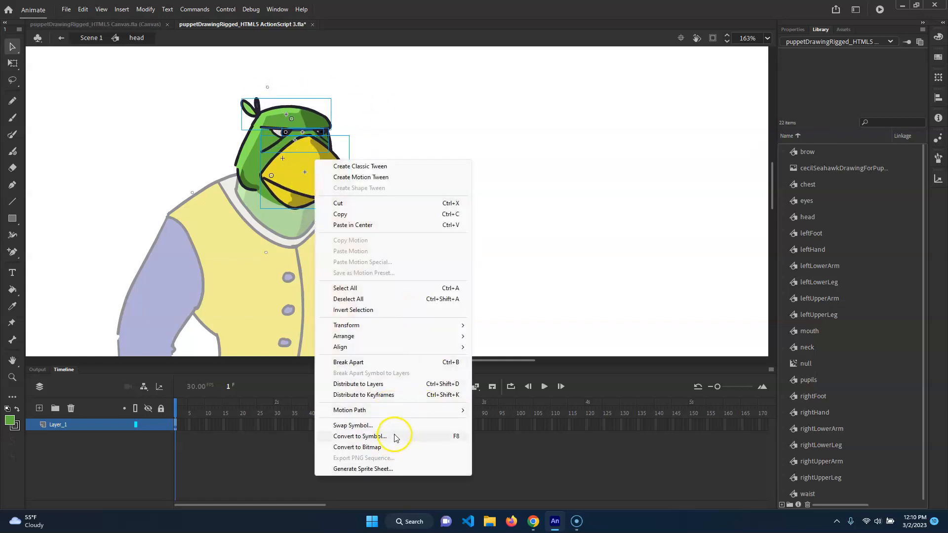
{"action": "left_click", "coordinate": [396, 385]}
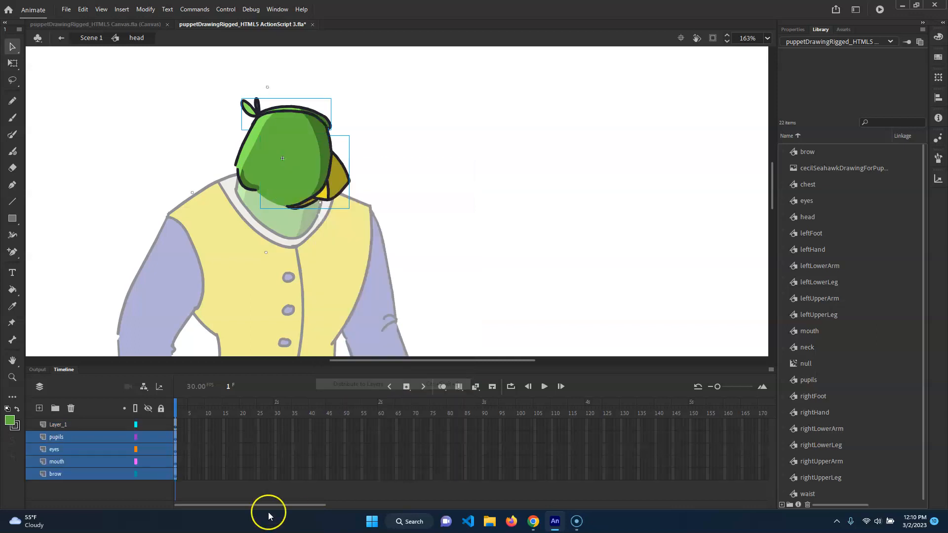
Rename Layer_1 as head and move it below all the facial feature layers.
{"action": "double_click", "coordinate": [57, 424]}
{"action": "type", "text": "head"}
{"action": "key", "text": "Return"}
{"action": "left_click_drag", "start_coordinate": [81, 423], "coordinate": [71, 496]}
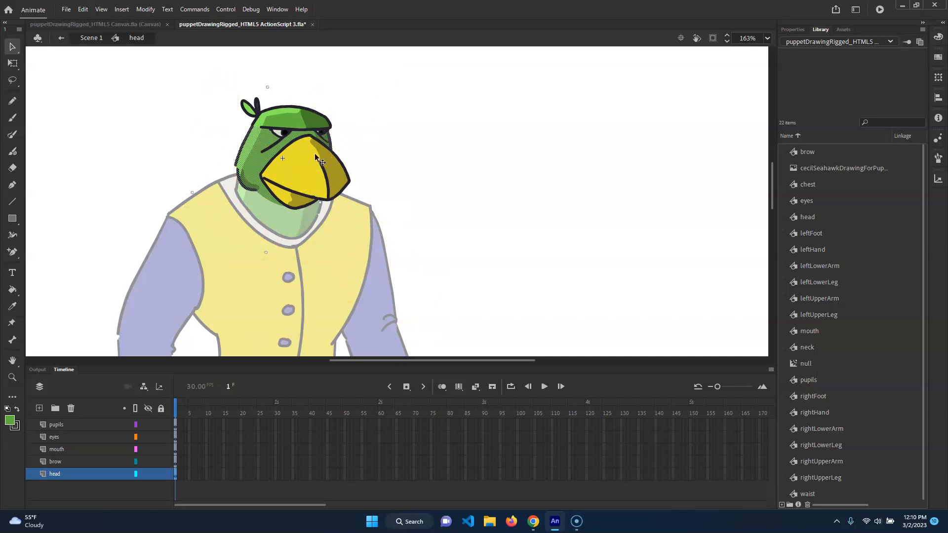
Try moving the pupils around and outside the eye whites, and undo the moves.
{"action": "left_click", "coordinate": [71, 425]}
{"action": "scroll", "coordinate": [320, 197], "scroll_direction": "up", "scroll_amount": 5}
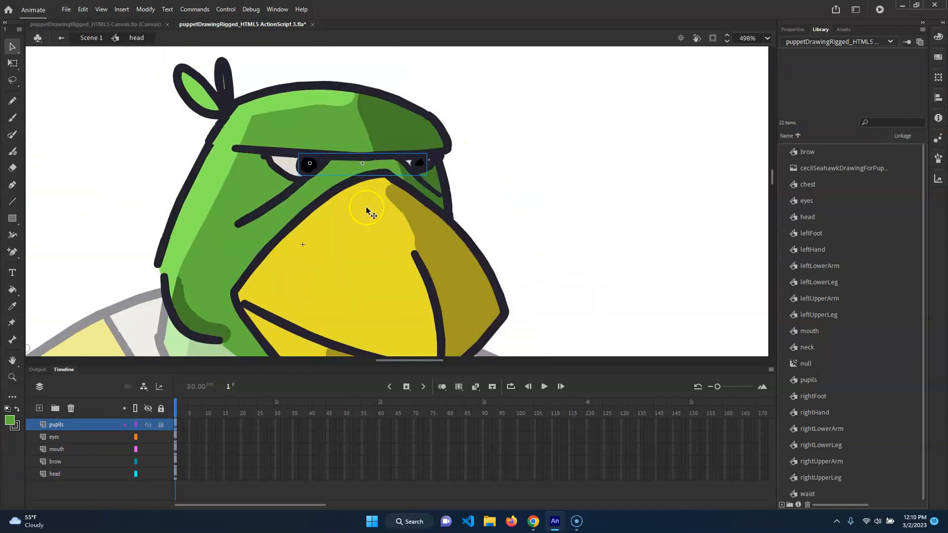
{"action": "key", "text": "w"}
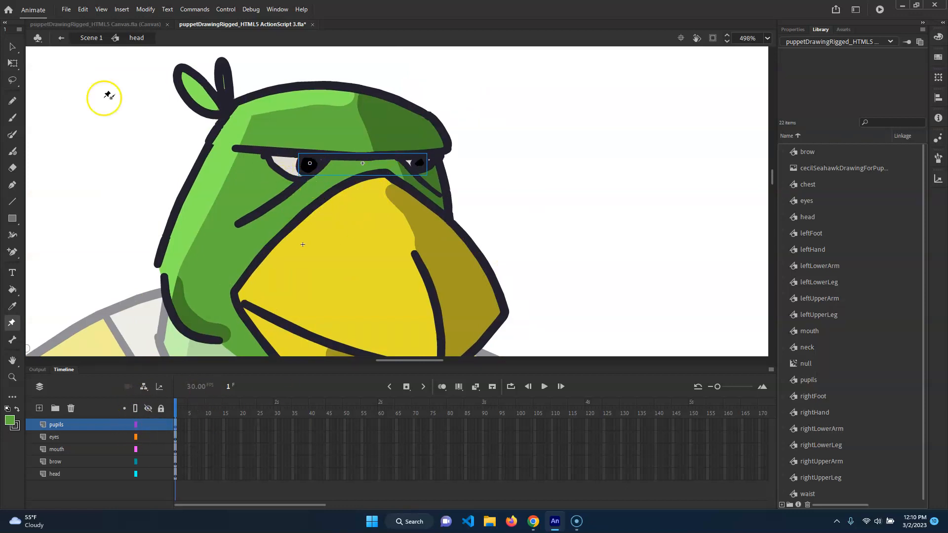
{"action": "left_click", "coordinate": [11, 51]}
{"action": "left_click_drag", "start_coordinate": [310, 171], "coordinate": [284, 185]}
{"action": "mouse_move", "coordinate": [395, 176]}
{"action": "left_mouse_down"}
{"action": "mouse_move", "coordinate": [447, 169]}
{"action": "mouse_move", "coordinate": [384, 164]}
{"action": "mouse_move", "coordinate": [430, 159]}
{"action": "mouse_move", "coordinate": [384, 165]}
{"action": "mouse_move", "coordinate": [408, 178]}
{"action": "left_mouse_up"}
{"action": "left_click", "coordinate": [458, 197]}
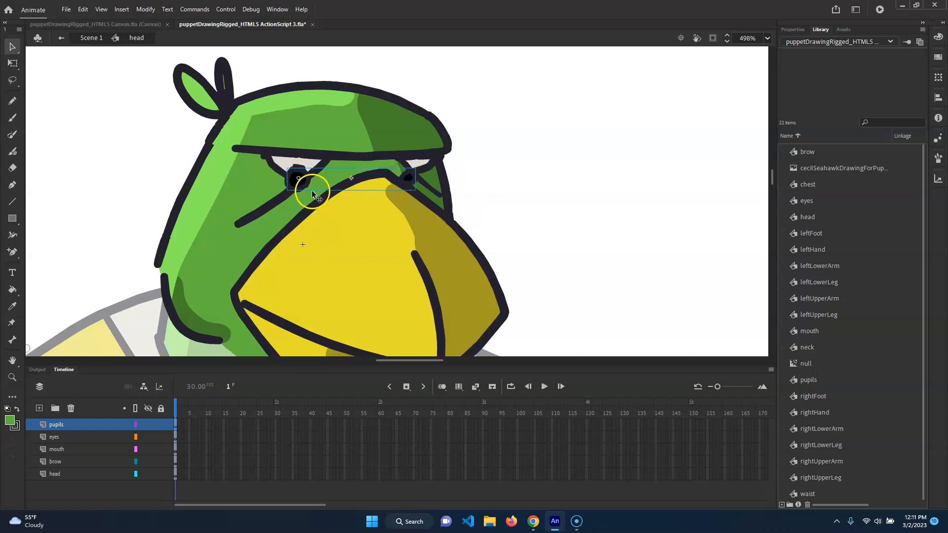
{"action": "left_click_drag", "start_coordinate": [290, 197], "coordinate": [304, 194]}
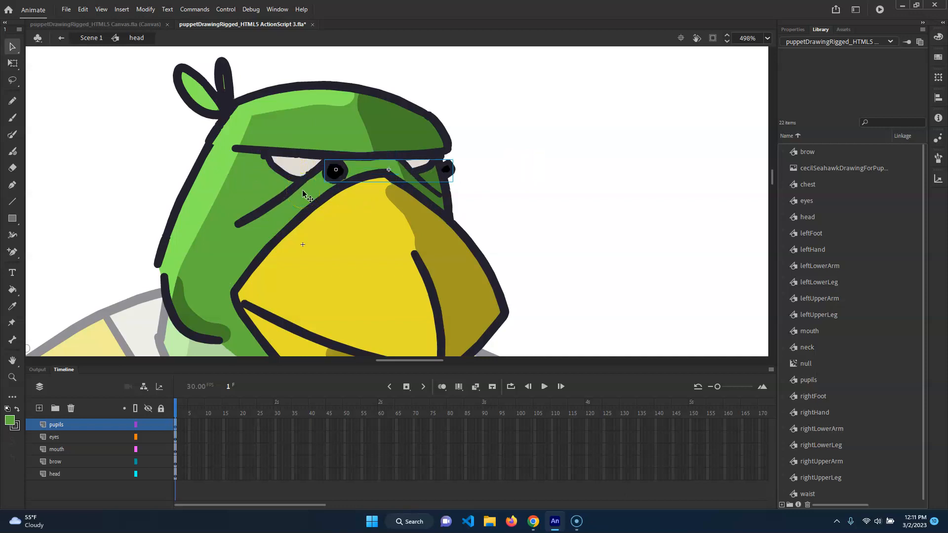
{"action": "key", "text": "ctrl+z"}
{"action": "key", "text": "ctrl+z"}
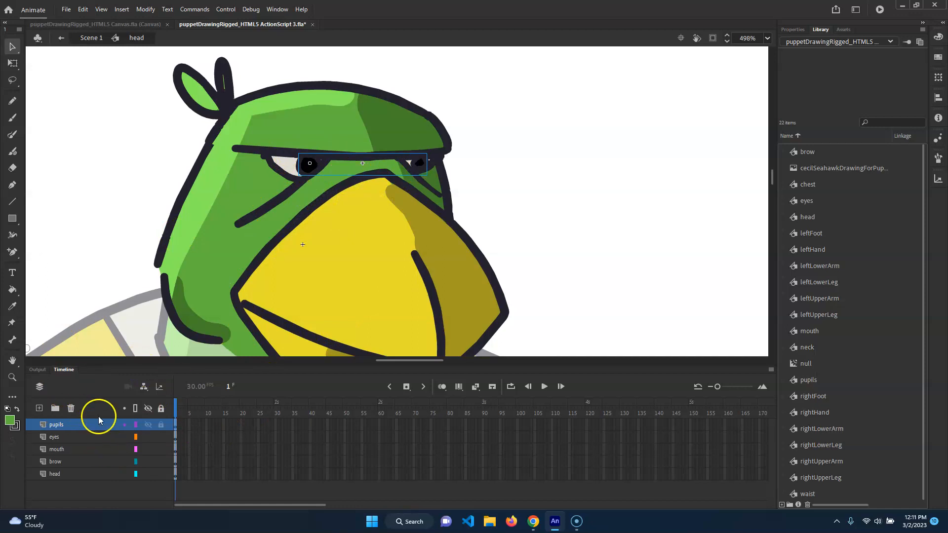
Duplicate the eyes layer and rename the copy eyes_mask.
{"action": "left_click", "coordinate": [68, 437]}
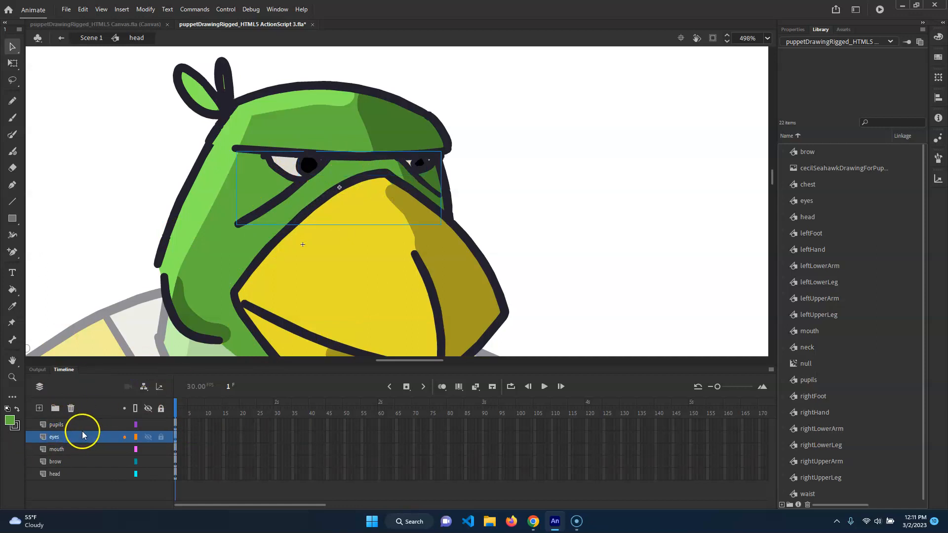
{"action": "right_click", "coordinate": [70, 437]}
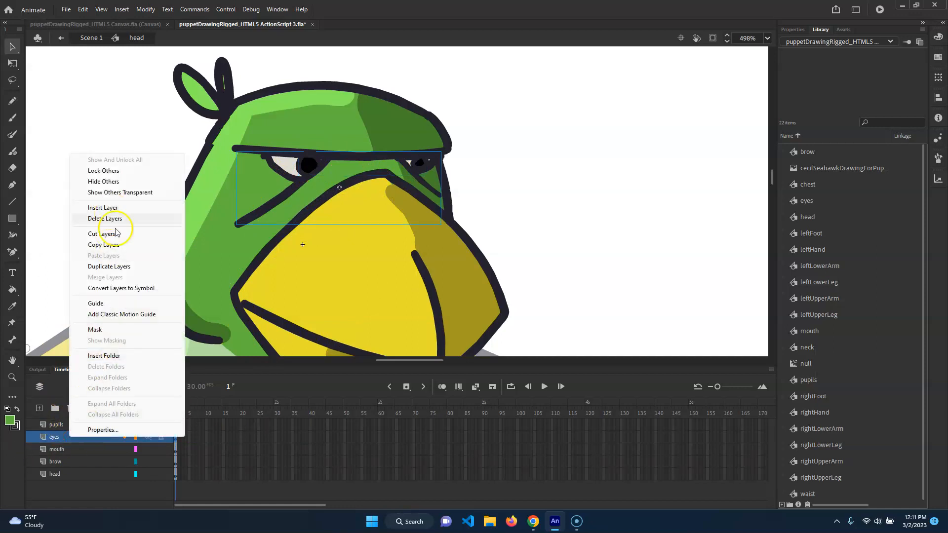
{"action": "left_click", "coordinate": [118, 267]}
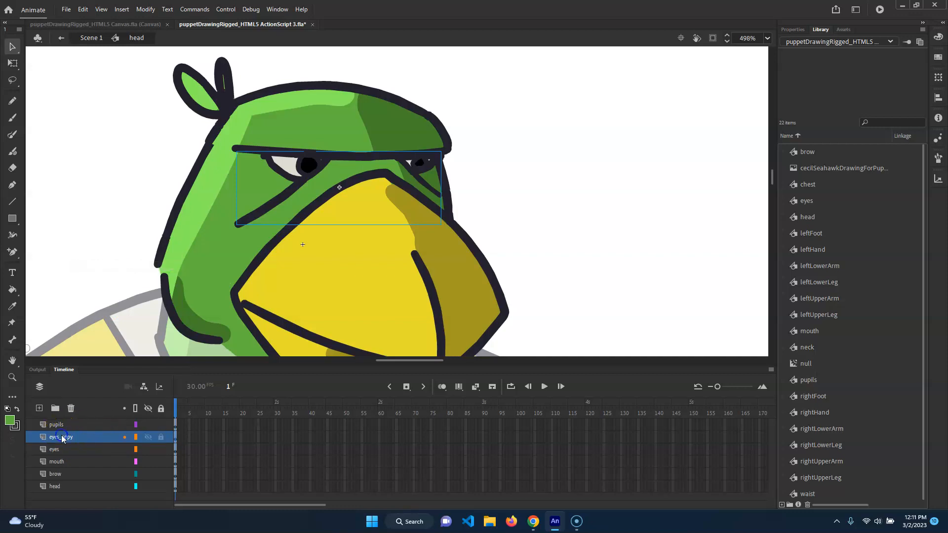
{"action": "double_click", "coordinate": [79, 437]}
{"action": "key", "text": "BackSpace"}
{"action": "key", "text": "BackSpace"}
{"action": "key", "text": "BackSpace"}
{"action": "key", "text": "BackSpace"}
{"action": "type", "text": "mask"}
{"action": "key", "text": "Return"}
Move the eyes_mask layer above pupils, and place the brow layer at the top of the stack.
{"action": "left_click_drag", "start_coordinate": [79, 426], "coordinate": [80, 424]}
{"action": "left_click_drag", "start_coordinate": [56, 474], "coordinate": [81, 423]}
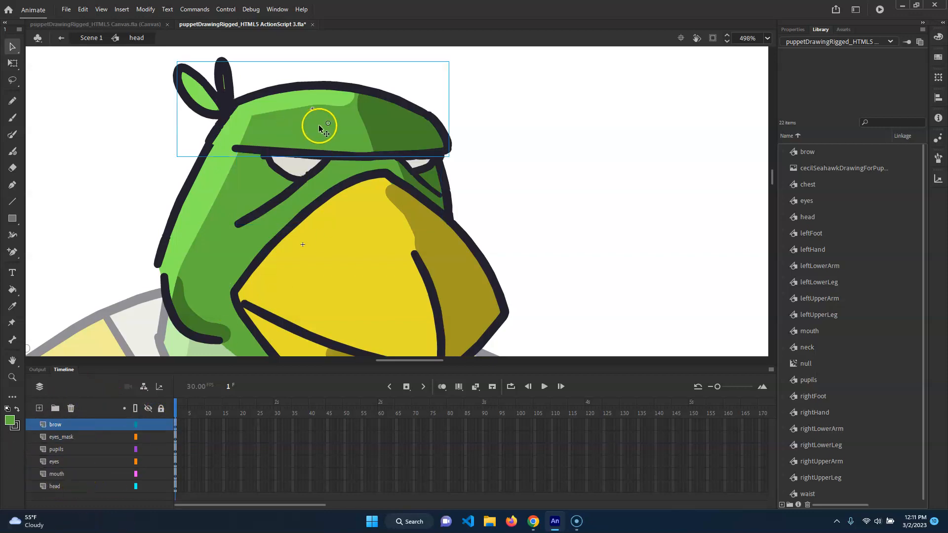
Turn the eyes_mask layer into a mask for the pupils layer.
{"action": "left_click", "coordinate": [74, 439]}
{"action": "left_click", "coordinate": [55, 449]}
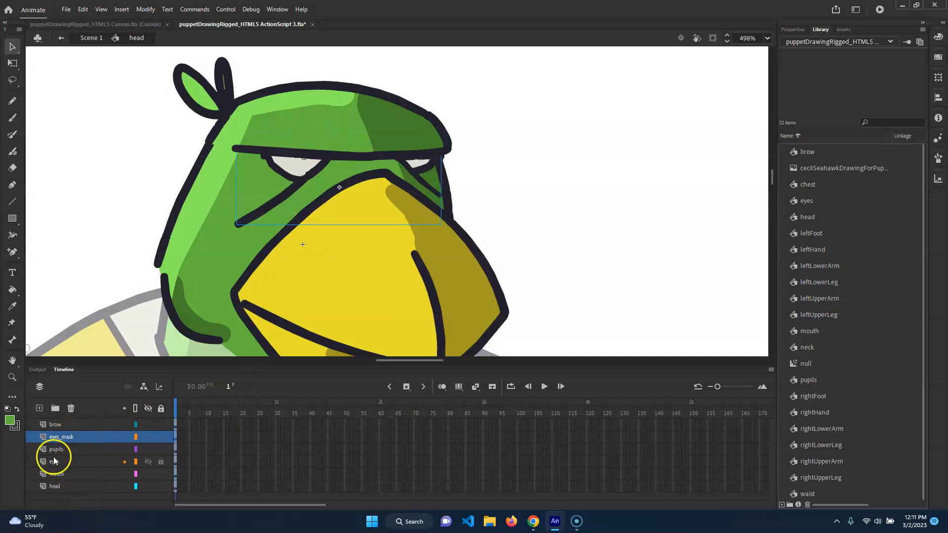
{"action": "left_click", "coordinate": [155, 435]}
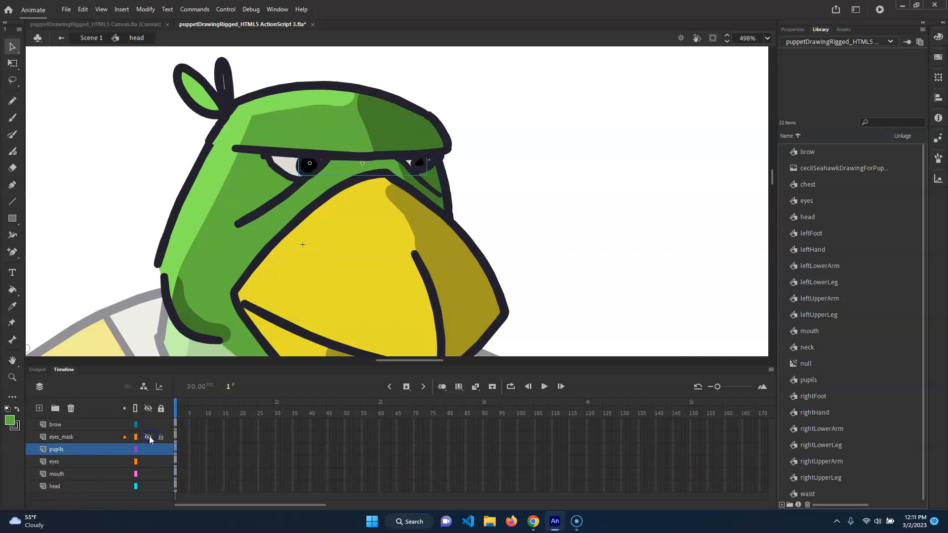
{"action": "left_click", "coordinate": [80, 434]}
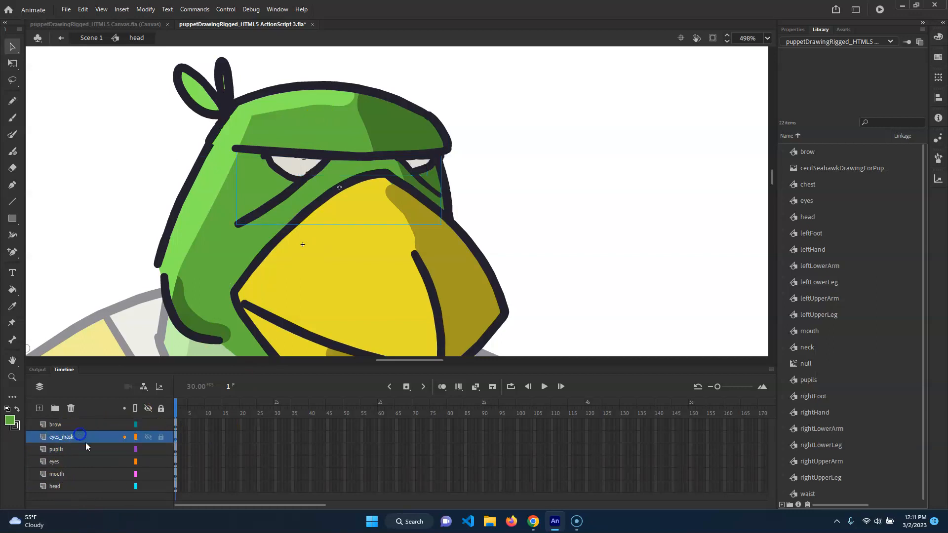
{"action": "right_click", "coordinate": [72, 437]}
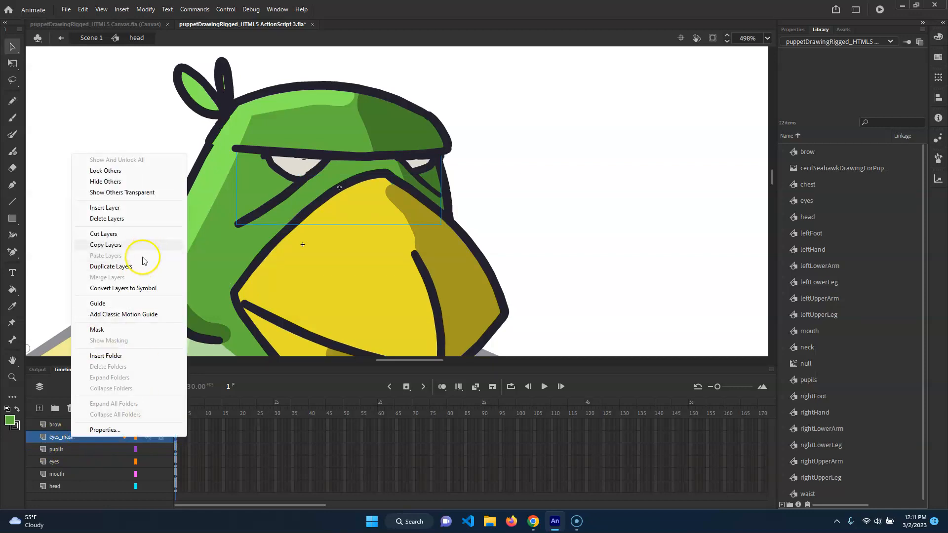
{"action": "left_click", "coordinate": [115, 330]}
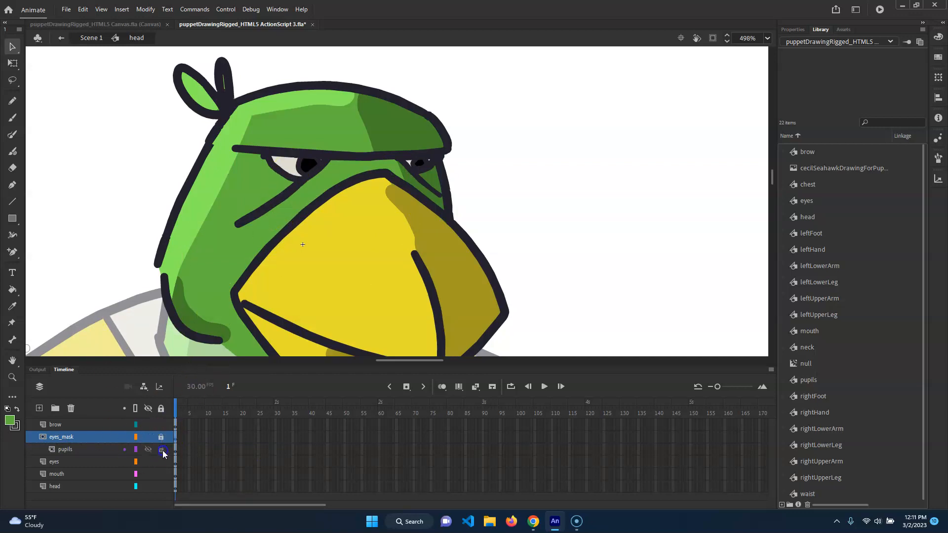
Move the unlocked pupils down and toward the back of the head, and relock and show the layers to preview the mask.
{"action": "left_click", "coordinate": [162, 450]}
{"action": "left_click", "coordinate": [149, 437]}
{"action": "left_click", "coordinate": [305, 175]}
{"action": "left_click_drag", "start_coordinate": [304, 175], "coordinate": [280, 188]}
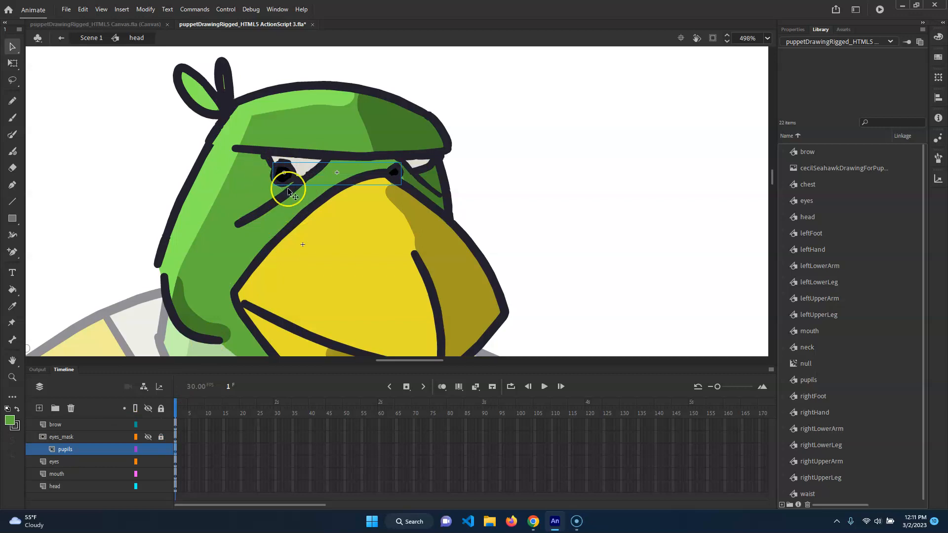
{"action": "left_click", "coordinate": [161, 450]}
{"action": "left_click", "coordinate": [148, 437]}
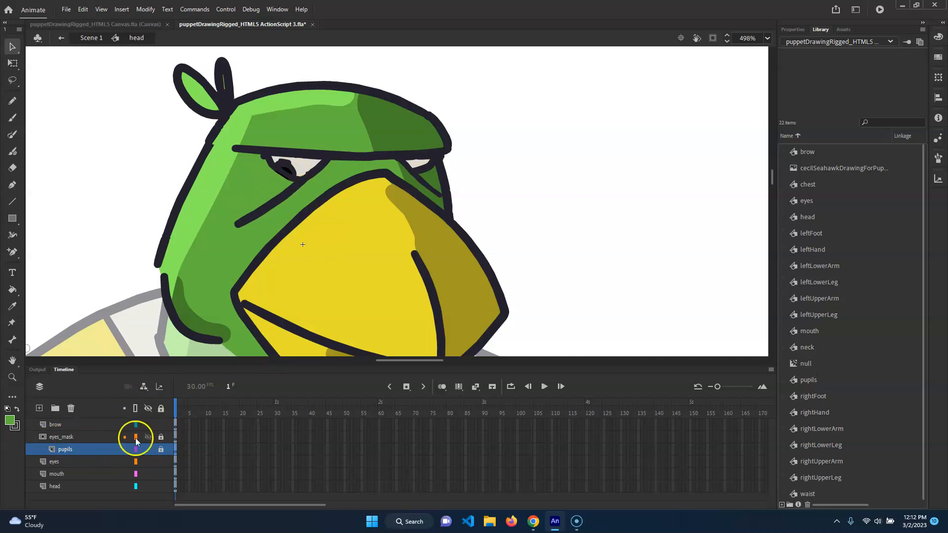
Try moving the pupils further, and undo the pupil moves back to their original place.
{"action": "left_click", "coordinate": [161, 449]}
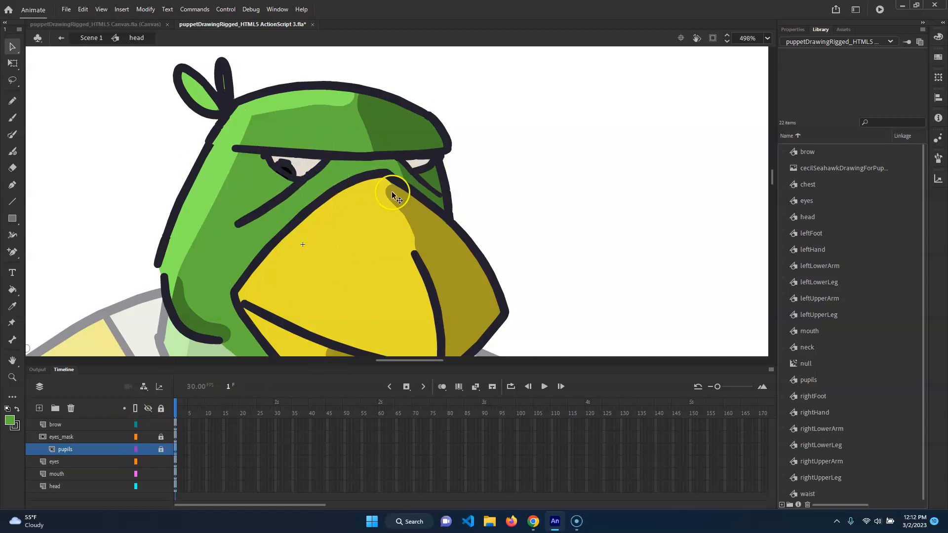
{"action": "left_click_drag", "start_coordinate": [303, 161], "coordinate": [275, 156]}
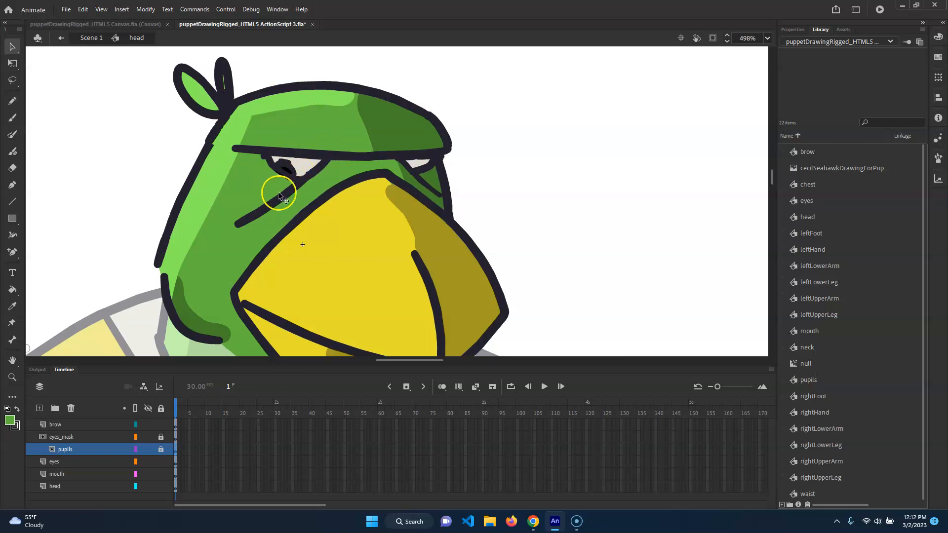
{"action": "key", "text": "ctrl+z"}
{"action": "key", "text": "ctrl+z"}
{"action": "key", "text": "ctrl+z"}
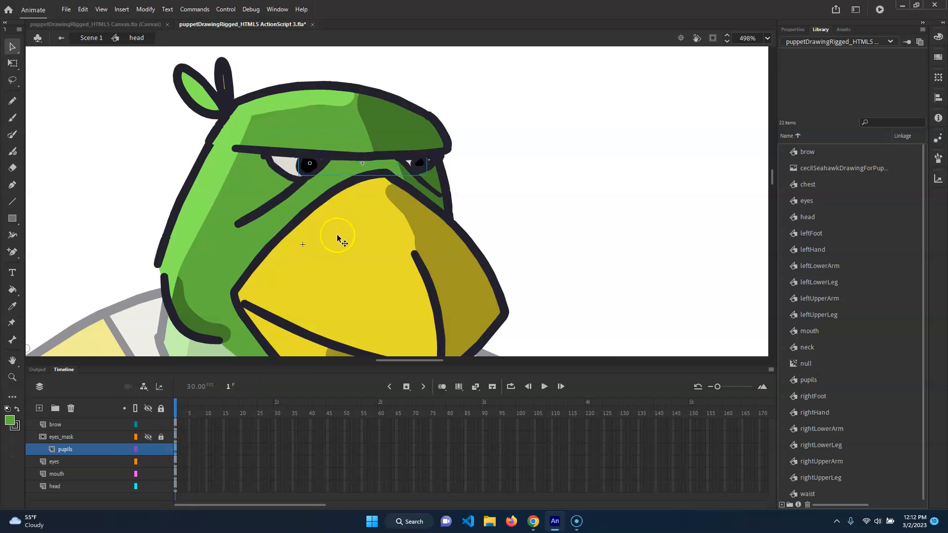
Show the eyes_mask layer and lock the pupils layer so the mask is applied.
{"action": "left_click", "coordinate": [149, 437]}
{"action": "left_click", "coordinate": [146, 450]}
{"action": "left_click", "coordinate": [361, 244]}
{"action": "left_click", "coordinate": [74, 438]}
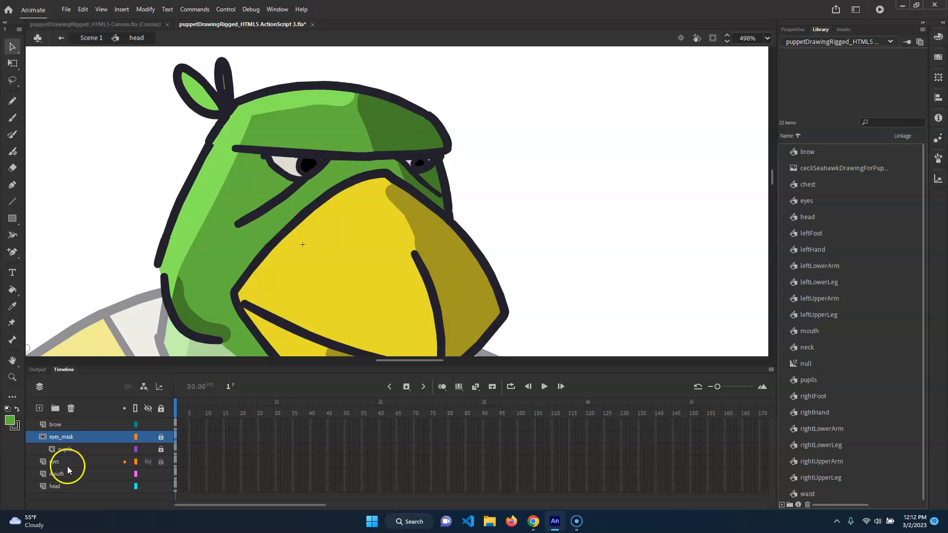
{"action": "left_click", "coordinate": [66, 464]}
{"action": "left_click", "coordinate": [64, 436]}
{"action": "left_click", "coordinate": [70, 450]}
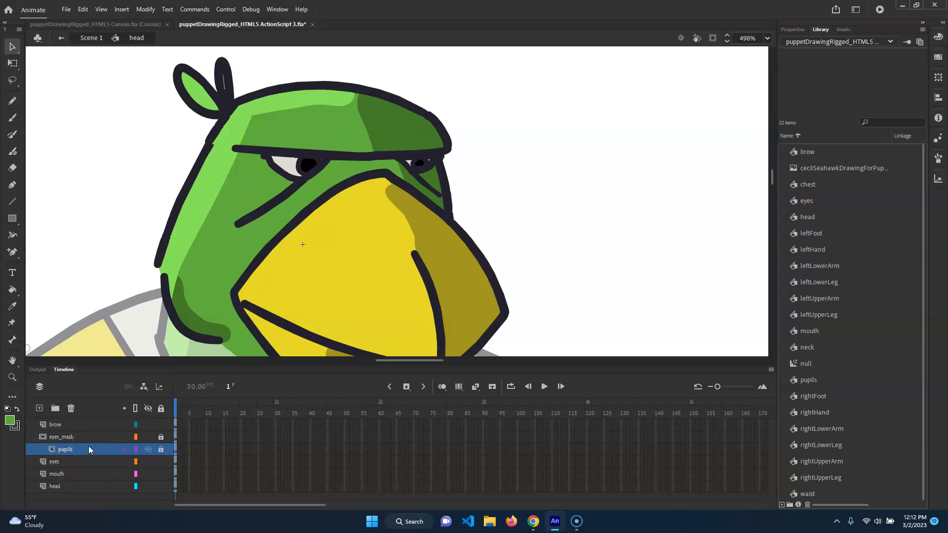
Nudge the brow slightly toward the beak side and select the brow symbol in the library.
{"action": "left_click", "coordinate": [327, 130]}
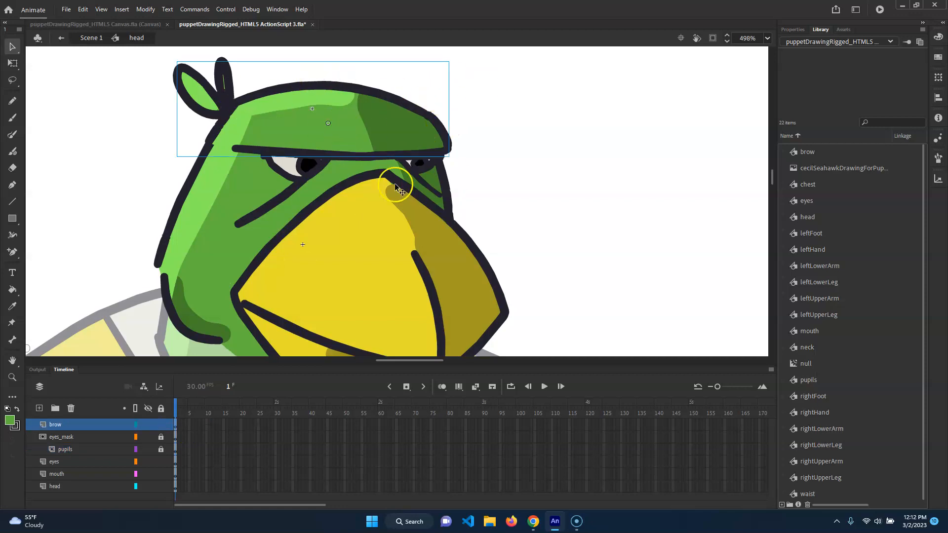
{"action": "key", "text": "Right"}
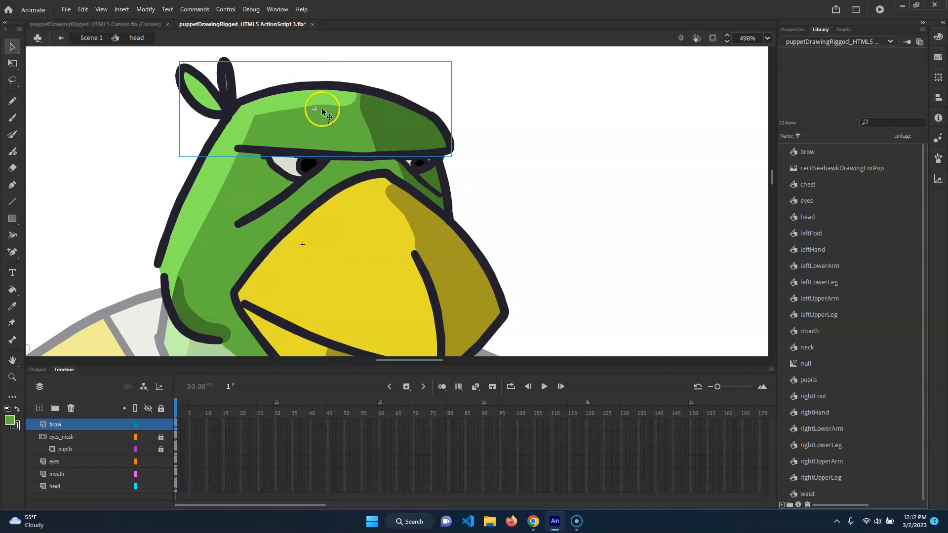
{"action": "left_click", "coordinate": [818, 152]}
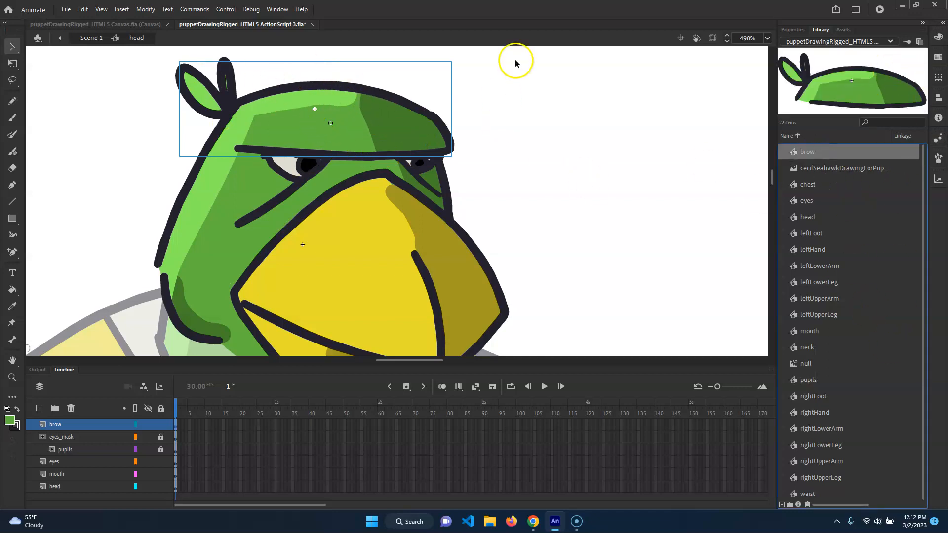
Try squashing the brow vertically with Free Transform, undo it, and deselect the brow.
{"action": "mouse_move", "coordinate": [365, 136]}
{"action": "left_mouse_down"}
{"action": "mouse_move", "coordinate": [374, 144]}
{"action": "mouse_move", "coordinate": [375, 109]}
{"action": "mouse_move", "coordinate": [370, 130]}
{"action": "left_mouse_up"}
{"action": "key", "text": "q"}
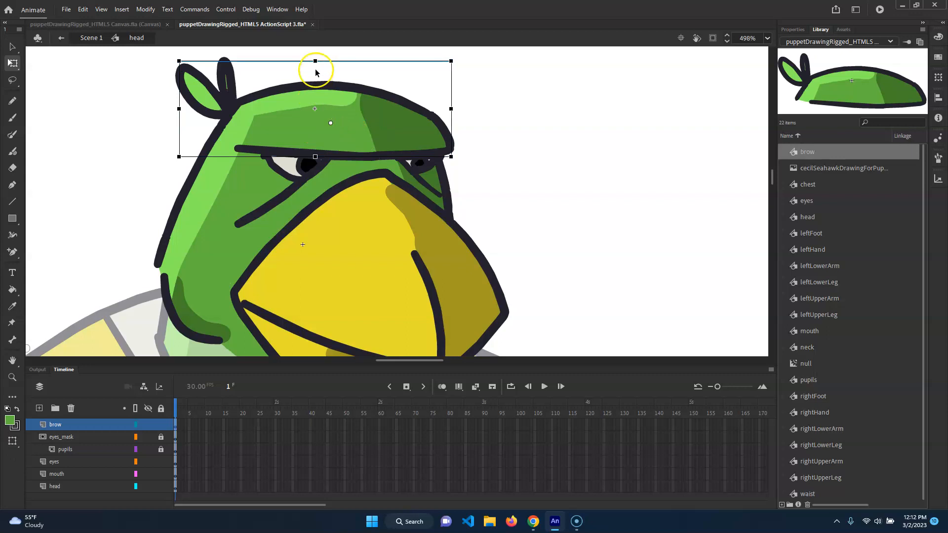
{"action": "left_click_drag", "start_coordinate": [315, 61], "coordinate": [315, 74]}
{"action": "key", "text": "ctrl+z"}
{"action": "left_click", "coordinate": [549, 120]}
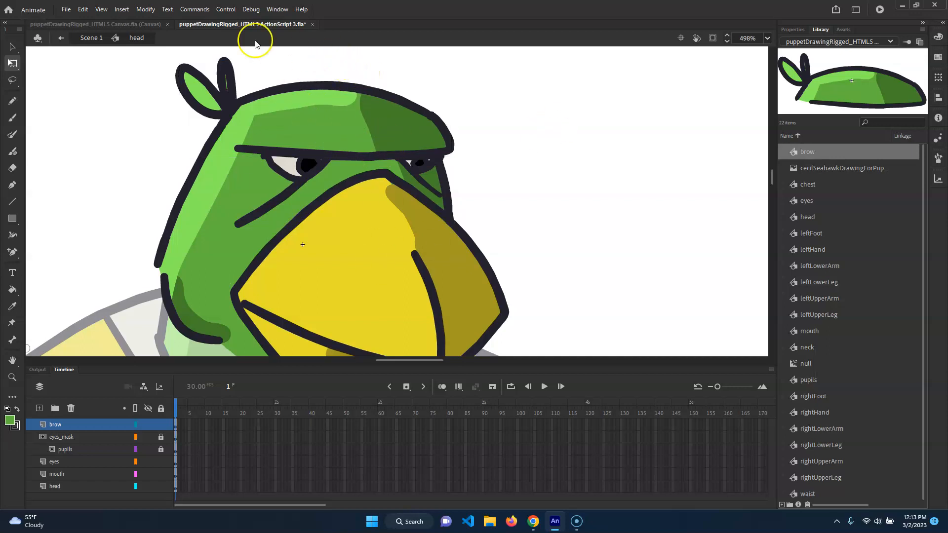
Break apart the brow symbol instance on the brow layer into raw shapes.
{"action": "left_click", "coordinate": [320, 134]}
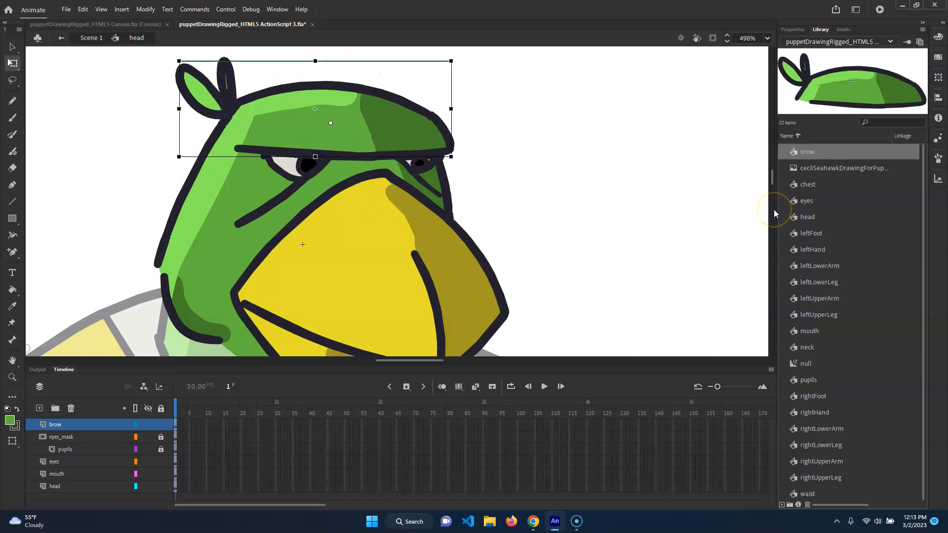
{"action": "left_click", "coordinate": [145, 9]}
{"action": "left_click", "coordinate": [192, 59]}
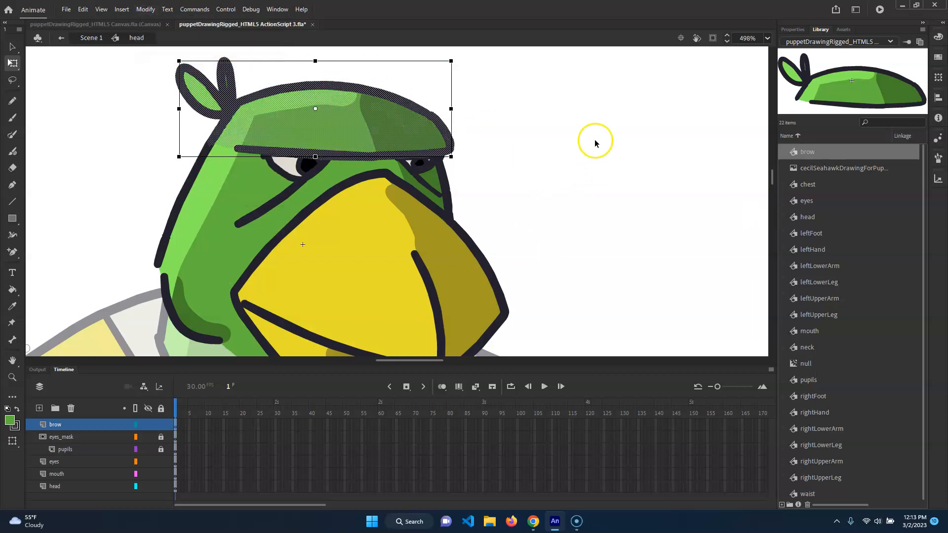
{"action": "left_click", "coordinate": [59, 426]}
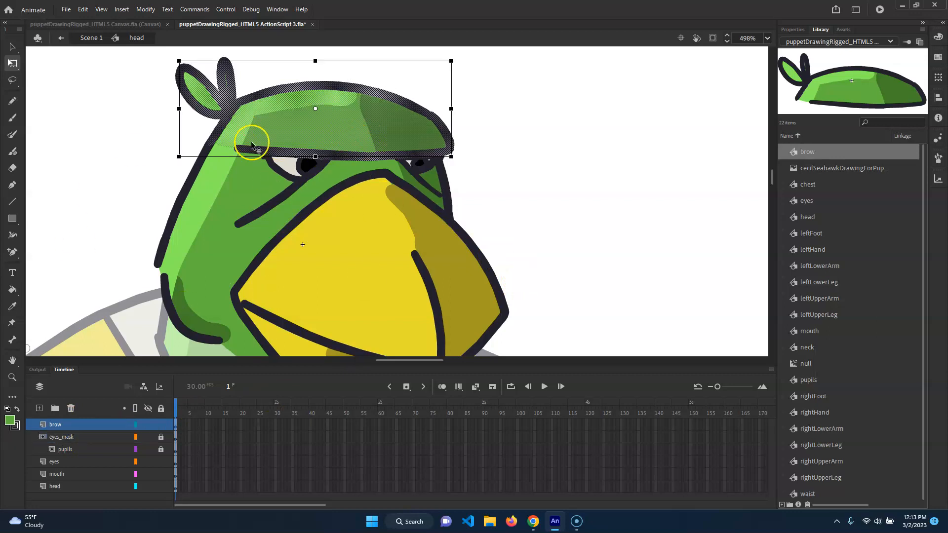
Try placing Asset Warp handles at both ends of the brow shape, and undo them.
{"action": "left_click", "coordinate": [12, 322]}
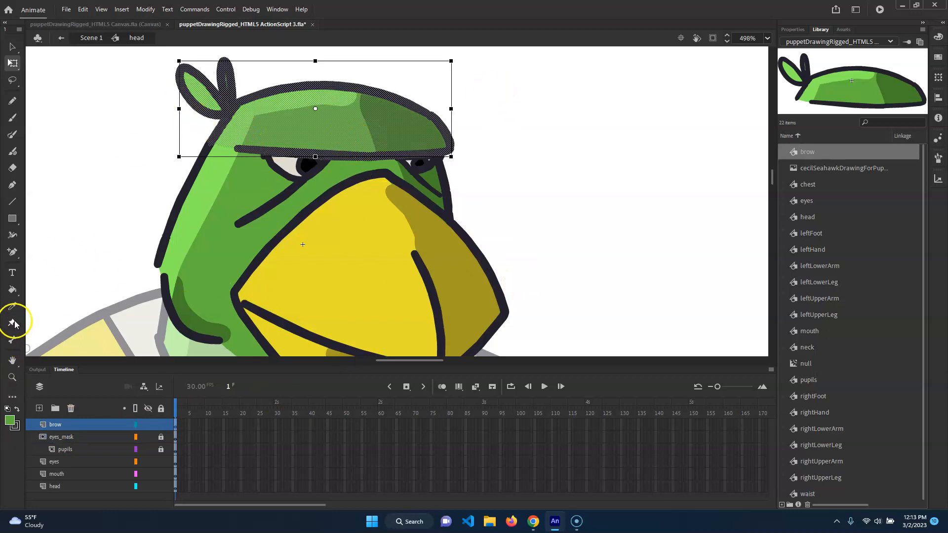
{"action": "left_click", "coordinate": [293, 152]}
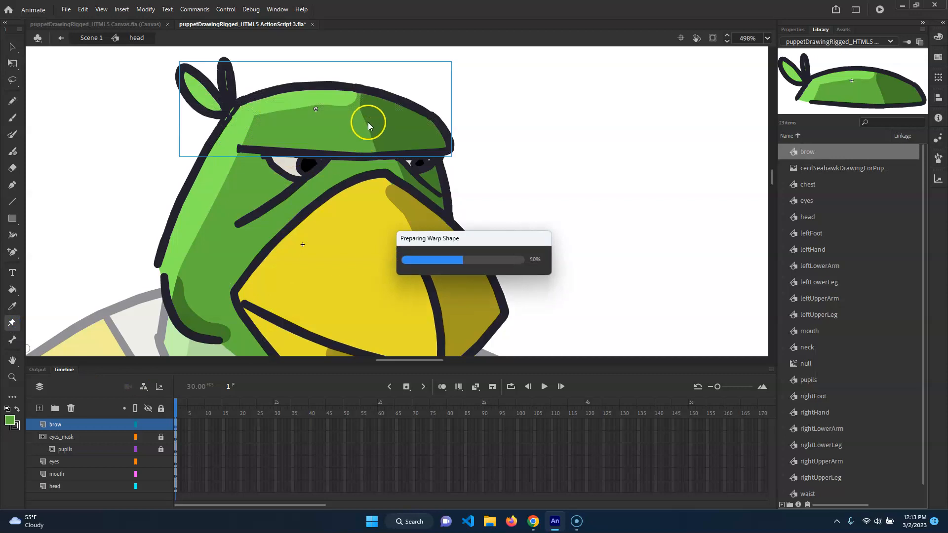
{"action": "left_click", "coordinate": [446, 132]}
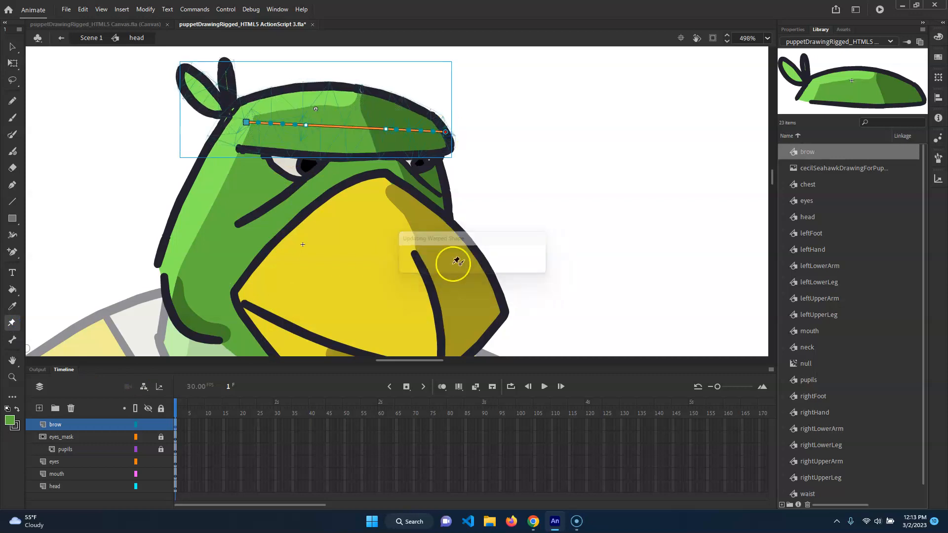
{"action": "key", "text": "ctrl+z"}
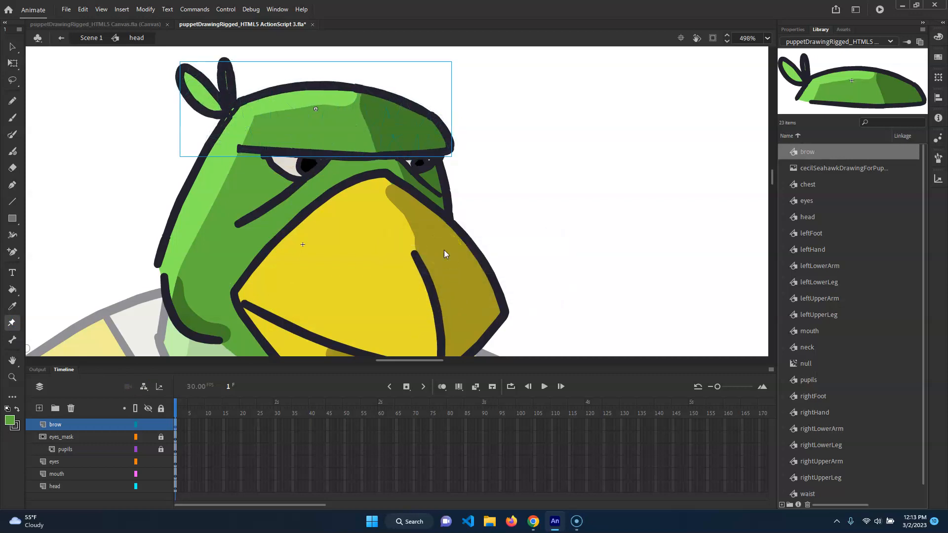
{"action": "key", "text": "ctrl+z"}
Enable automatic vector-to-bitmap conversion for the Asset Warp tool in the Drawing preferences.
{"action": "left_click", "coordinate": [66, 9]}
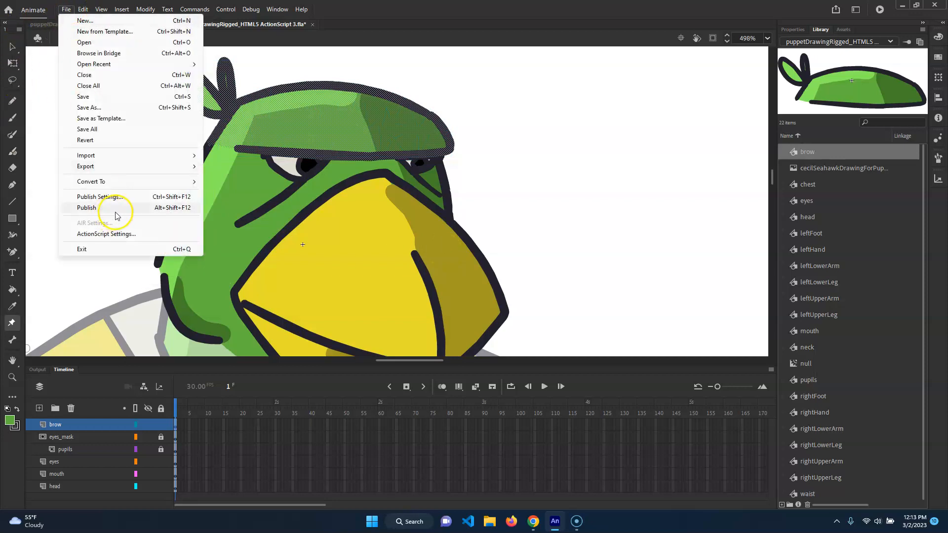
{"action": "mouse_move", "coordinate": [97, 11]}
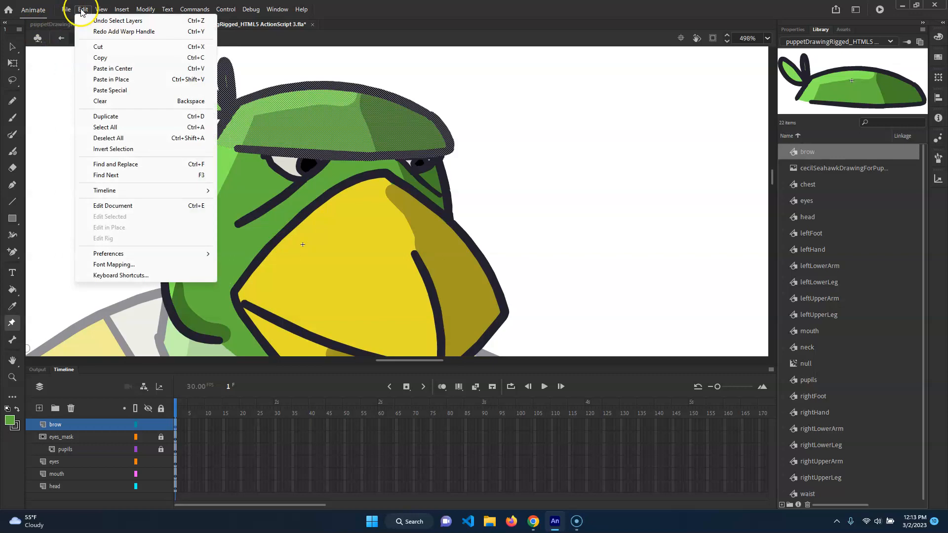
{"action": "mouse_move", "coordinate": [126, 254]}
{"action": "left_click", "coordinate": [287, 254]}
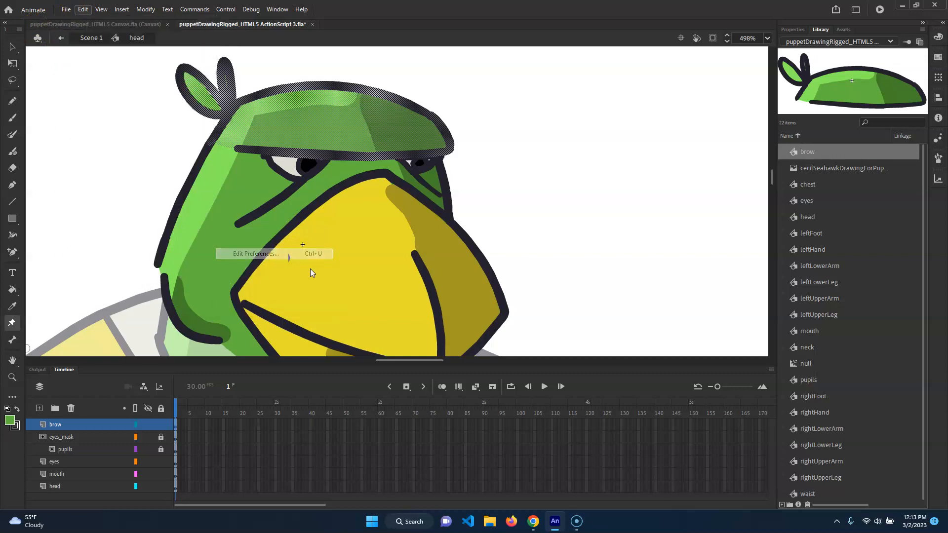
{"action": "left_click", "coordinate": [294, 153]}
{"action": "left_click", "coordinate": [420, 153]}
{"action": "left_click", "coordinate": [594, 421]}
Try warping the brow into an upward arch between two Asset Warp handles, and undo the warp and its handles.
{"action": "left_click", "coordinate": [243, 124]}
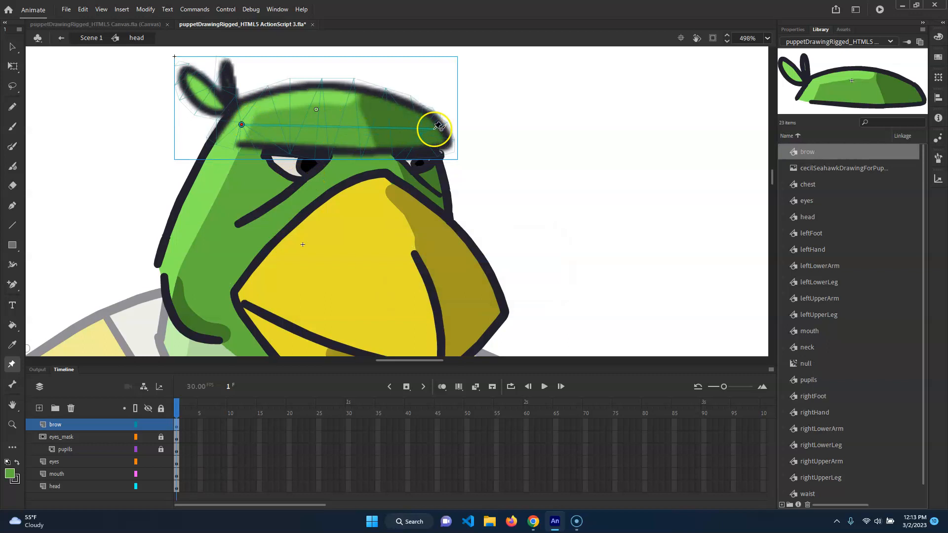
{"action": "left_click", "coordinate": [418, 127]}
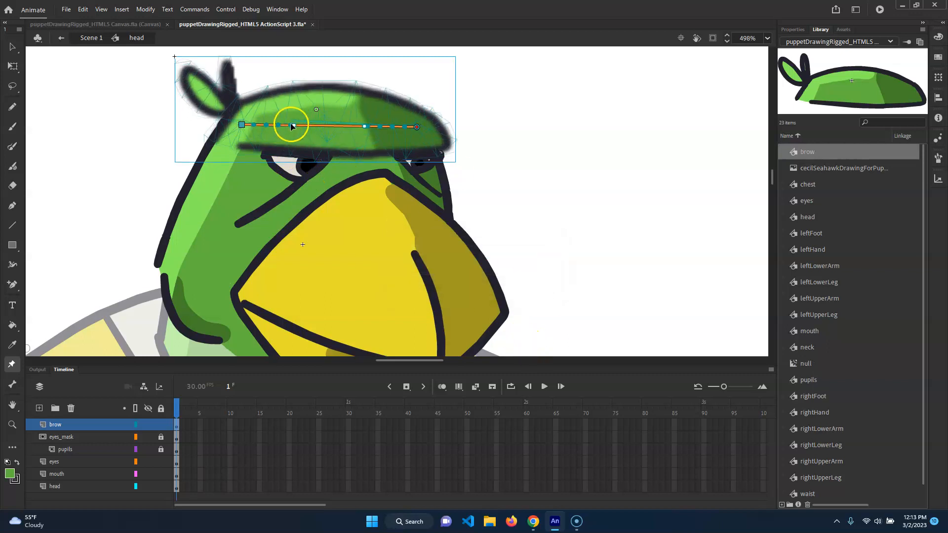
{"action": "left_click_drag", "start_coordinate": [296, 126], "coordinate": [295, 63]}
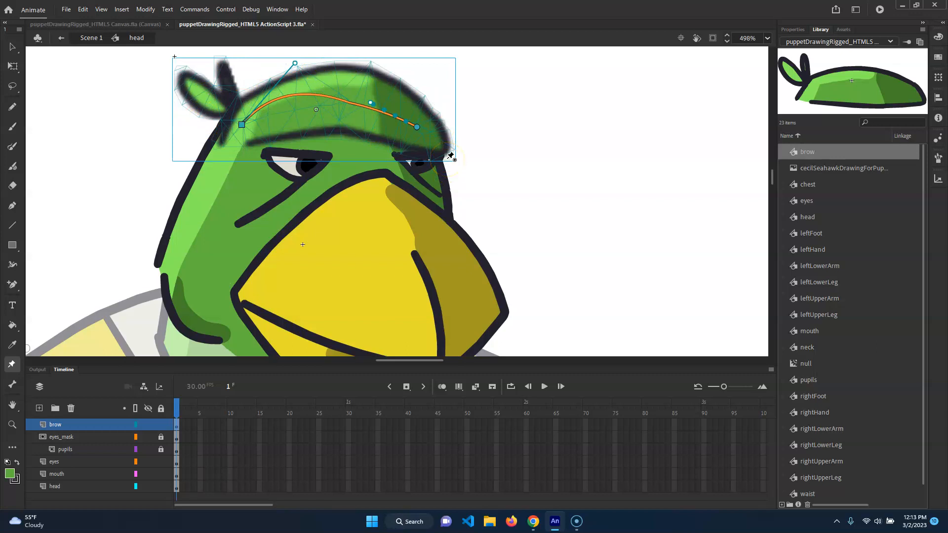
{"action": "key", "text": "ctrl+z"}
{"action": "key", "text": "ctrl+z"}
{"action": "key", "text": "ctrl+z"}
{"action": "key", "text": "ctrl+z"}
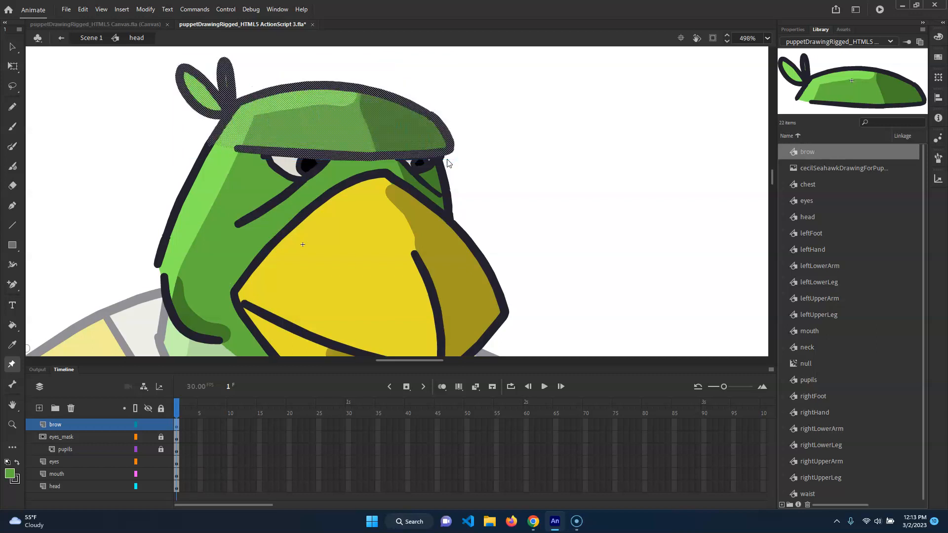
Turn off automatic vector-to-bitmap conversion for the Asset Warp tool in the Drawing preferences.
{"action": "left_click", "coordinate": [66, 9]}
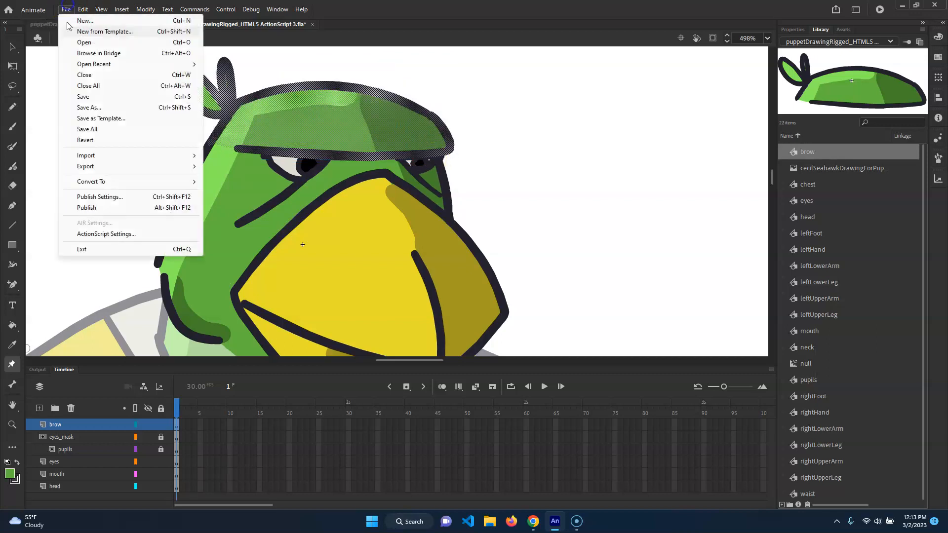
{"action": "left_click", "coordinate": [83, 7]}
{"action": "mouse_move", "coordinate": [144, 254]}
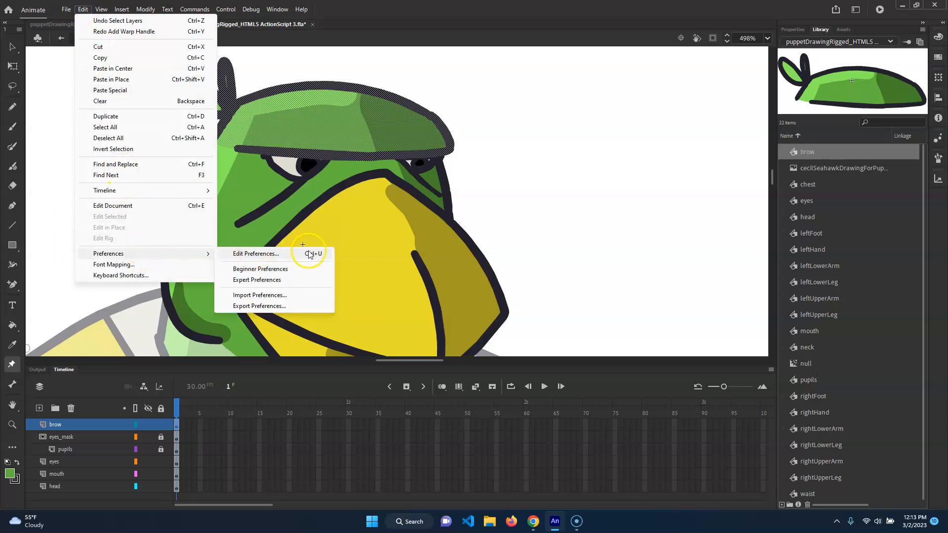
{"action": "left_click", "coordinate": [313, 251]}
{"action": "left_click", "coordinate": [297, 152]}
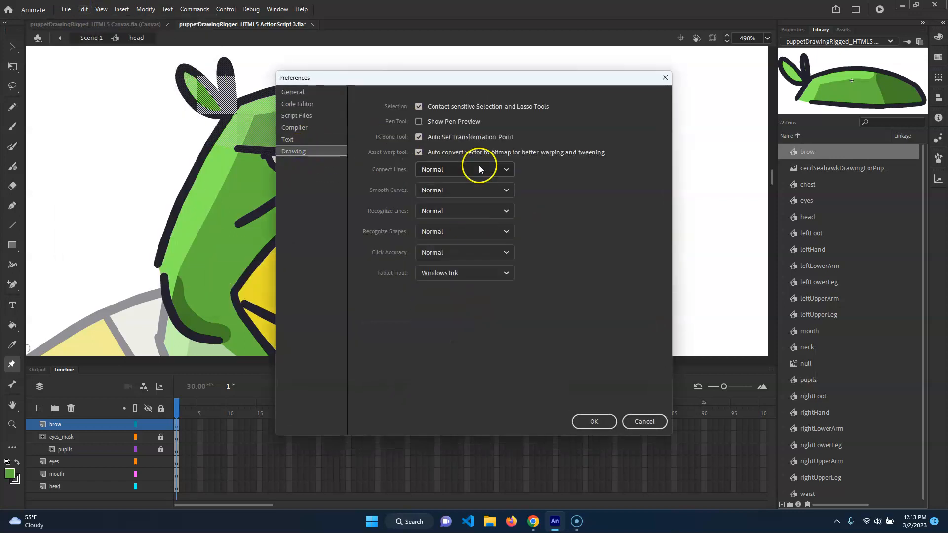
{"action": "left_click", "coordinate": [605, 419]}
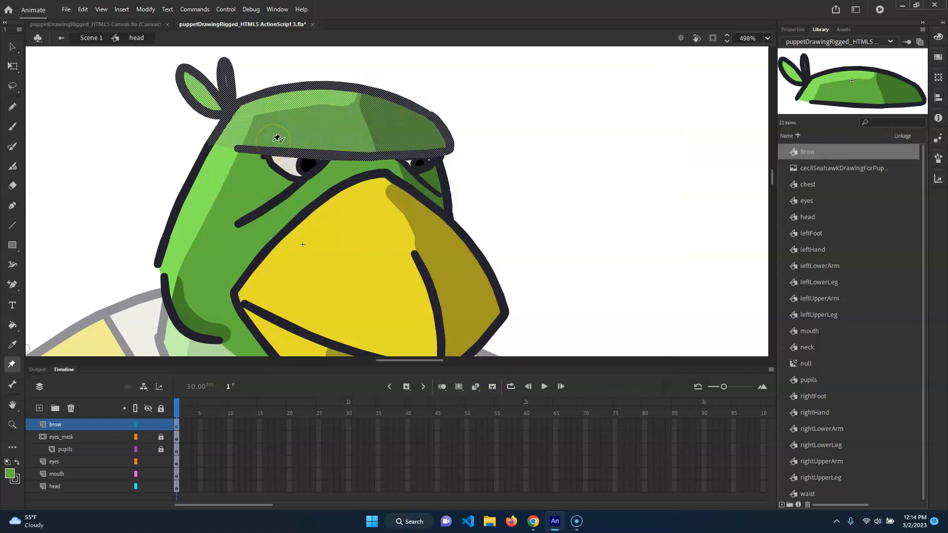
Add two Asset Warp handles to the brow shape, one near its rear end and one near its front end.
{"action": "left_click", "coordinate": [253, 125]}
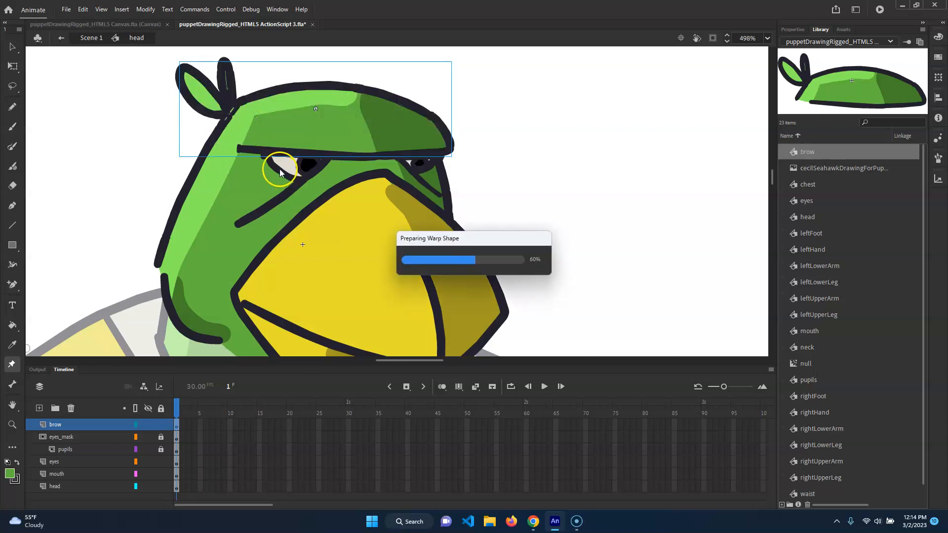
{"action": "left_click", "coordinate": [420, 130]}
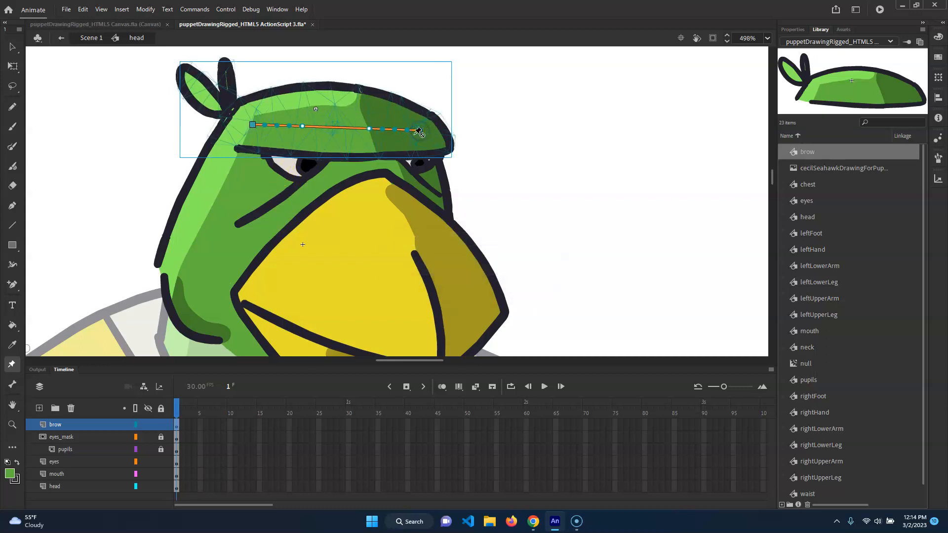
Try adding a further warp handle on the feather tuft, undo it, and return to the Selection tool.
{"action": "left_click", "coordinate": [236, 115]}
{"action": "left_click", "coordinate": [185, 101]}
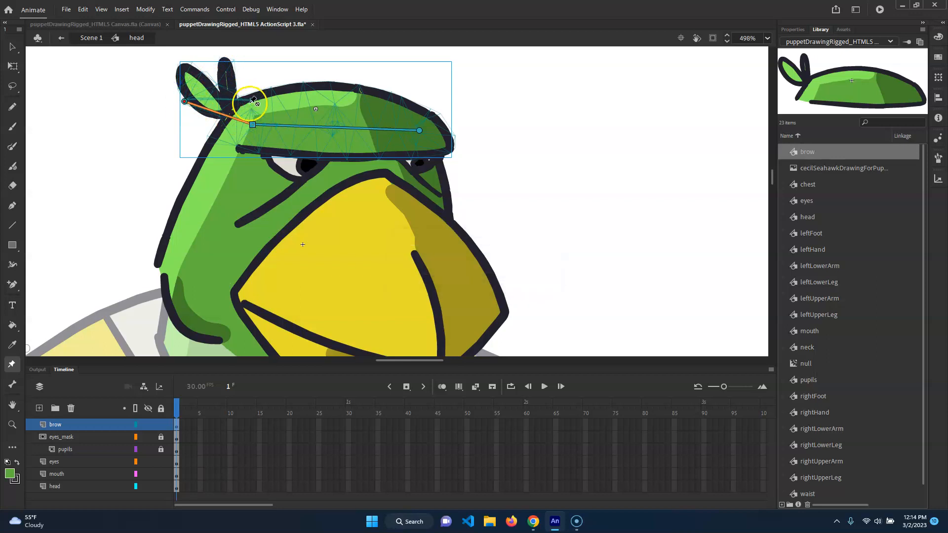
{"action": "key", "text": "ctrl+z"}
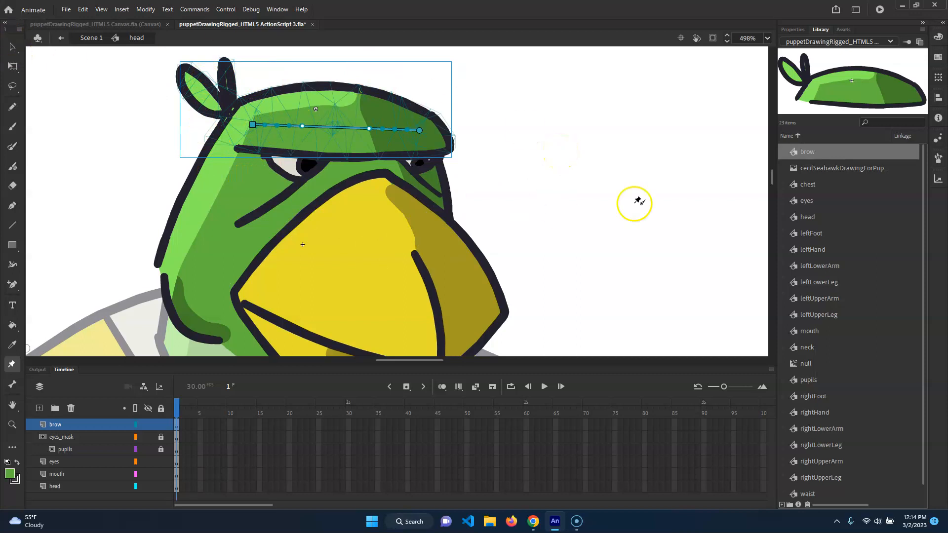
{"action": "left_click", "coordinate": [12, 49]}
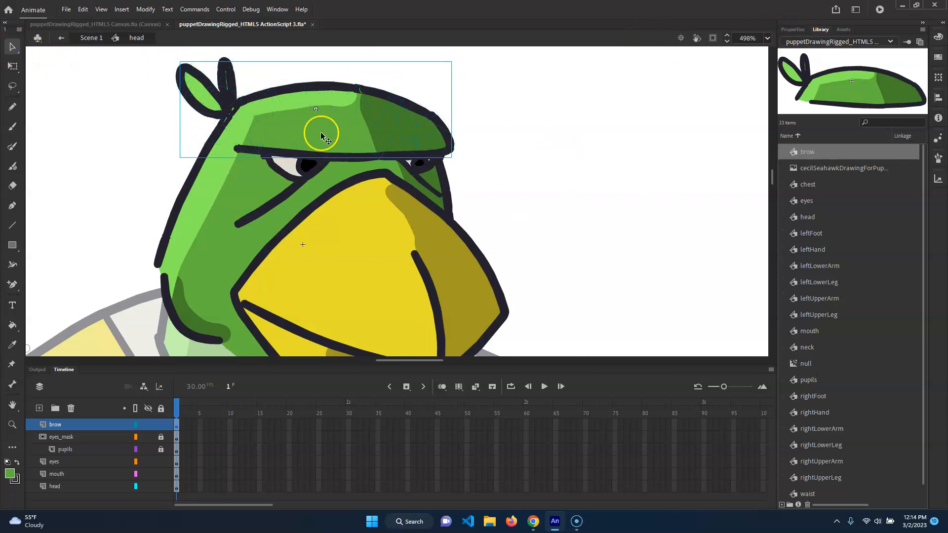
Set the brow warp's mesh density to maximum and enable its envelope in the Asset Warp options.
{"action": "left_click", "coordinate": [12, 365]}
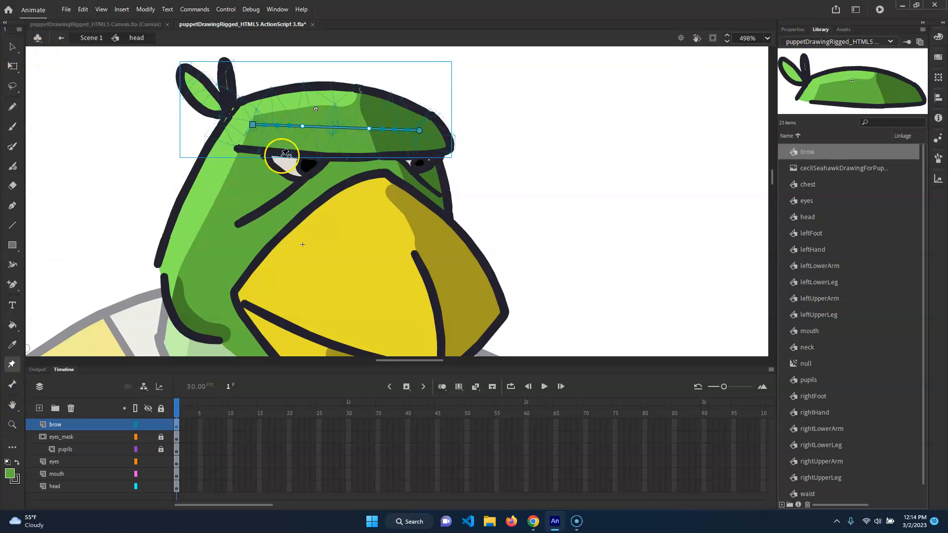
{"action": "left_click", "coordinate": [349, 128]}
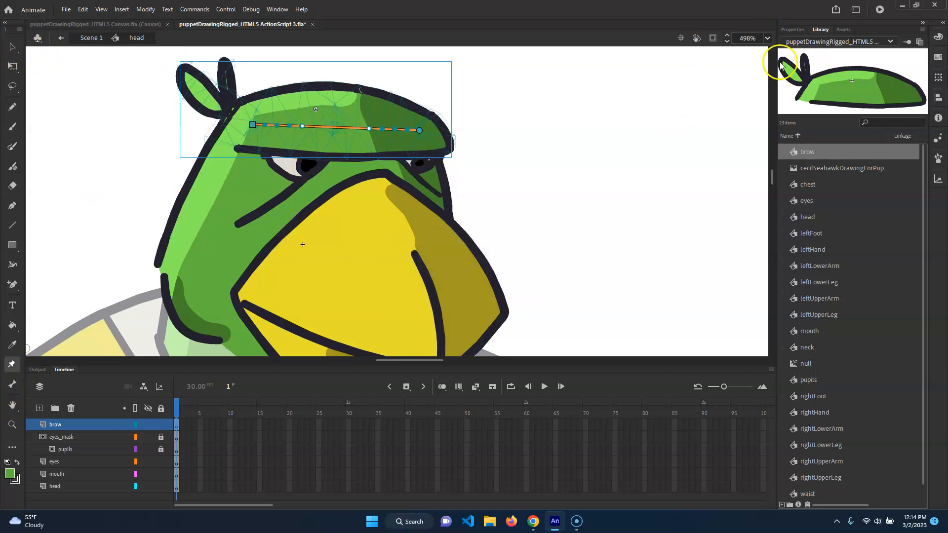
{"action": "left_click", "coordinate": [792, 29]}
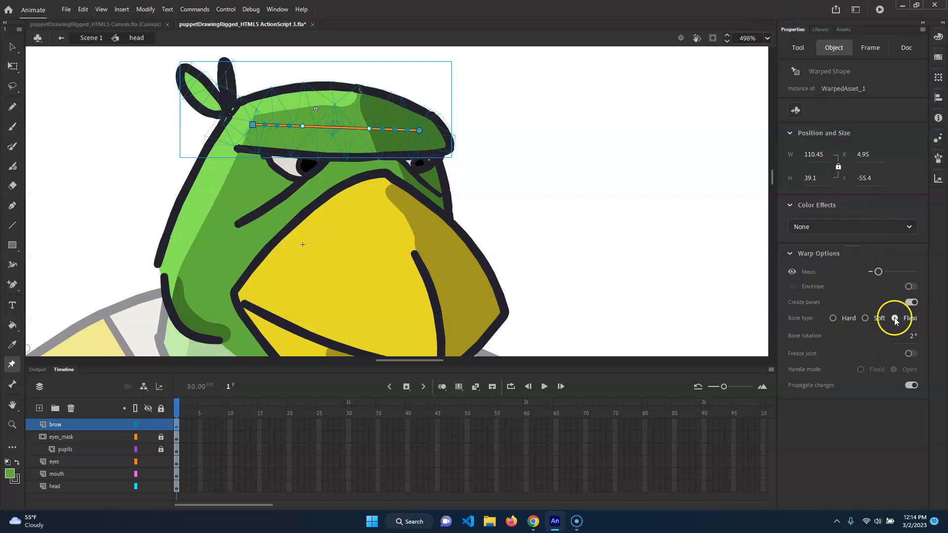
{"action": "left_click", "coordinate": [890, 271]}
{"action": "left_click_drag", "start_coordinate": [900, 272], "coordinate": [914, 272]}
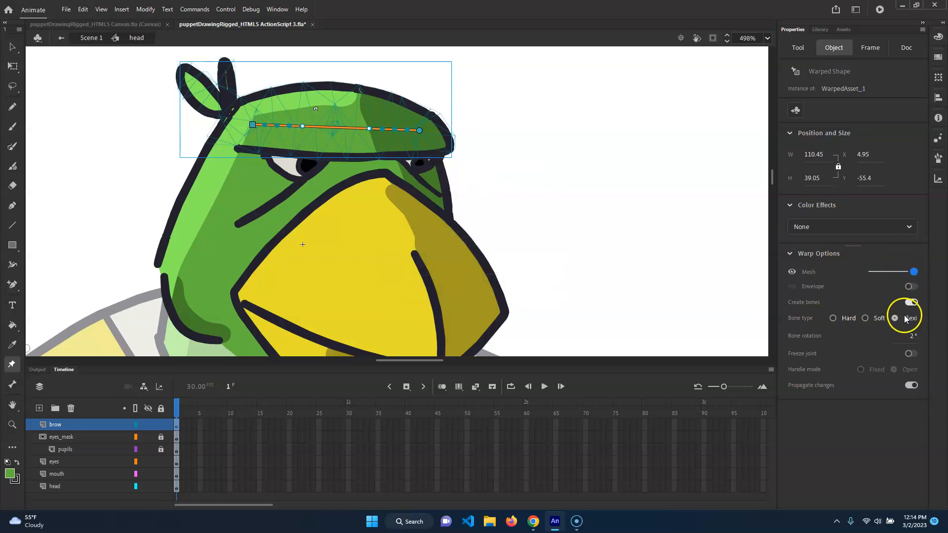
{"action": "left_click", "coordinate": [912, 287]}
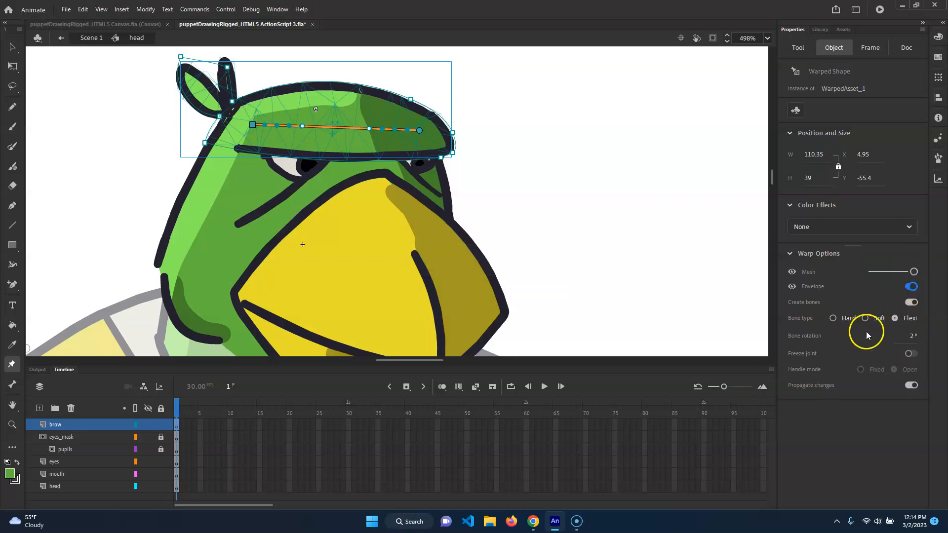
Try bending the brow's Flexi bone into a downward curve and an upward arch, and undo the warps.
{"action": "left_click_drag", "start_coordinate": [304, 127], "coordinate": [378, 158]}
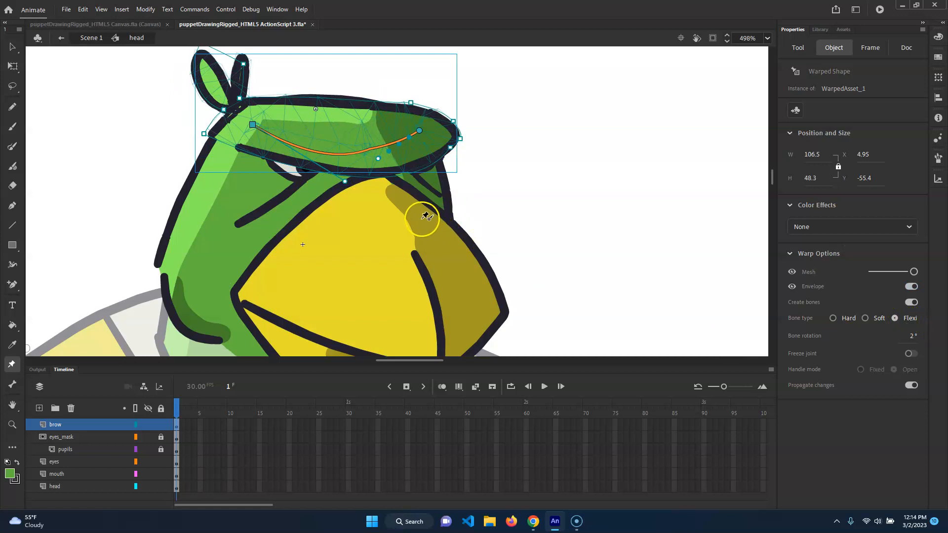
{"action": "left_click_drag", "start_coordinate": [345, 182], "coordinate": [337, 74]}
{"action": "left_click_drag", "start_coordinate": [408, 129], "coordinate": [369, 68]}
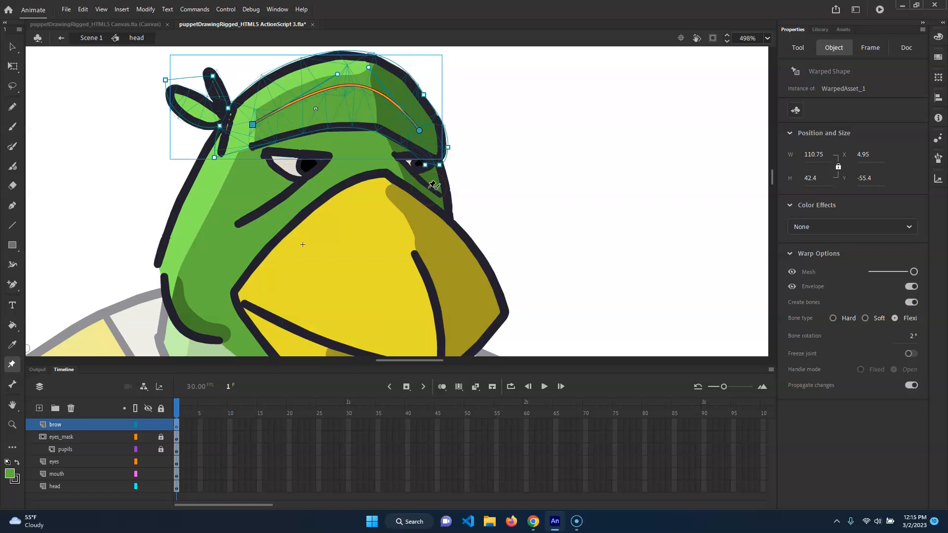
{"action": "key", "text": "ctrl+z"}
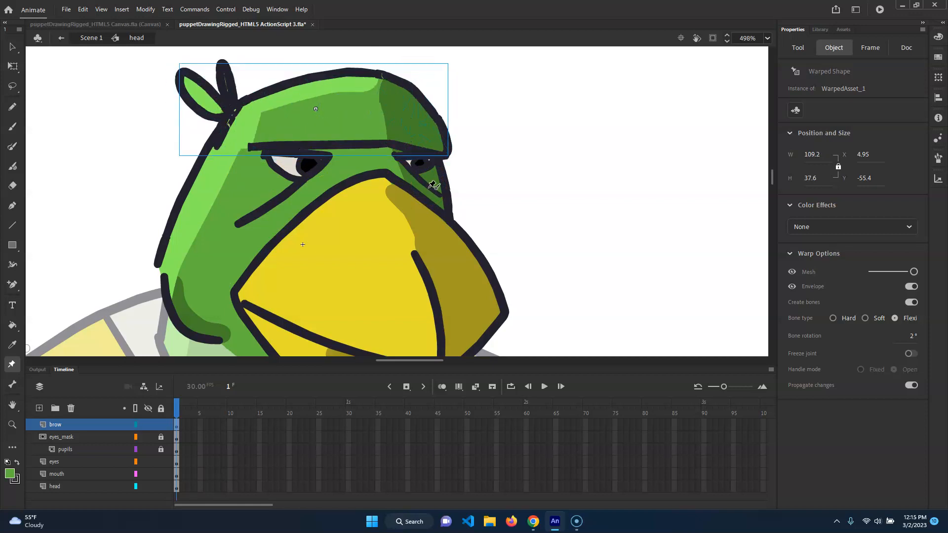
{"action": "key", "text": "ctrl+z"}
{"action": "left_click", "coordinate": [426, 173]}
{"action": "key", "text": "ctrl+z"}
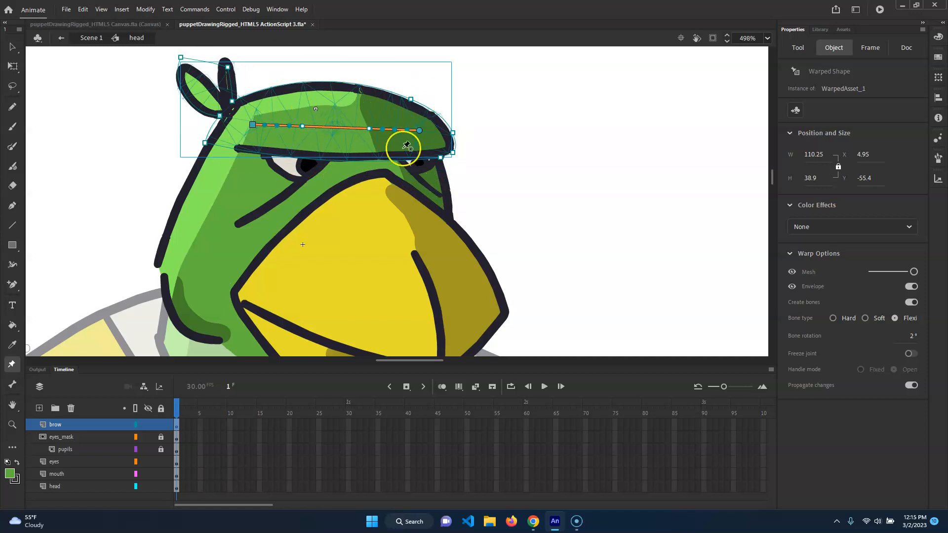
Return to the Selection tool and leave the head symbol for Scene 1.
{"action": "left_click_drag", "start_coordinate": [567, 237], "coordinate": [603, 194]}
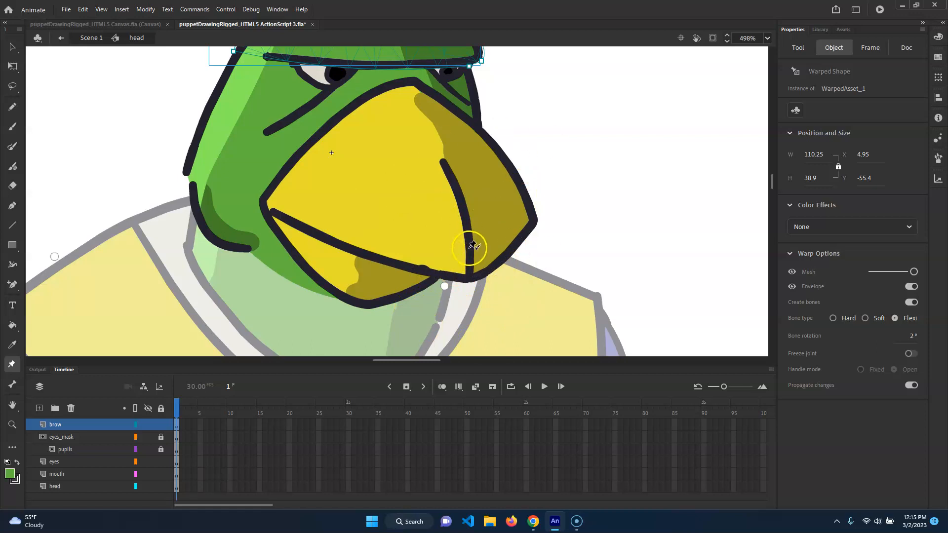
{"action": "left_click_drag", "start_coordinate": [378, 82], "coordinate": [376, 193]}
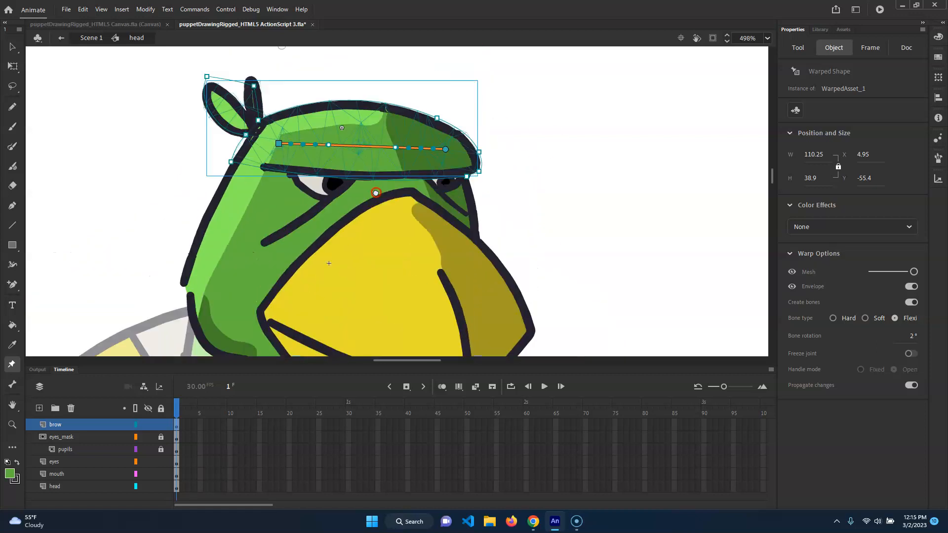
{"action": "scroll", "coordinate": [234, 189], "scroll_direction": "down", "scroll_amount": 3}
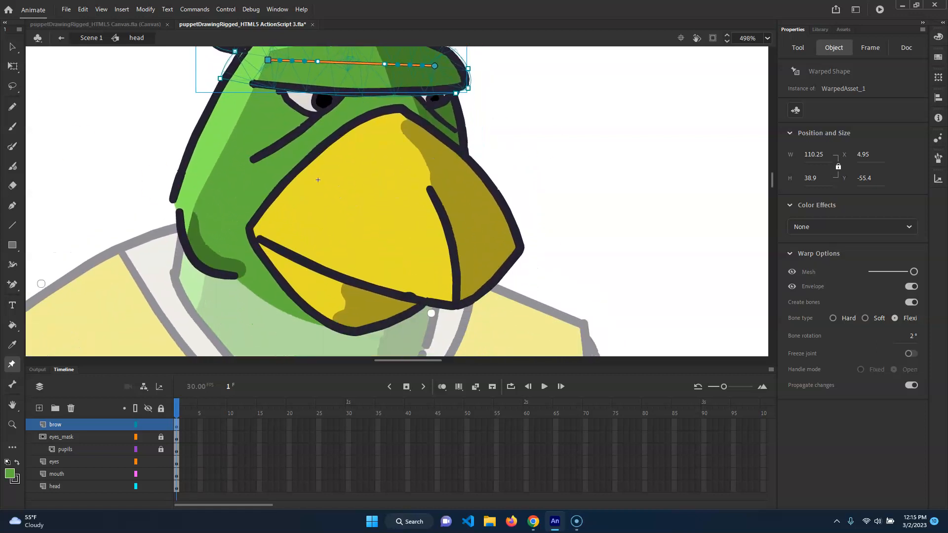
{"action": "left_click", "coordinate": [13, 48]}
{"action": "left_click", "coordinate": [205, 178]}
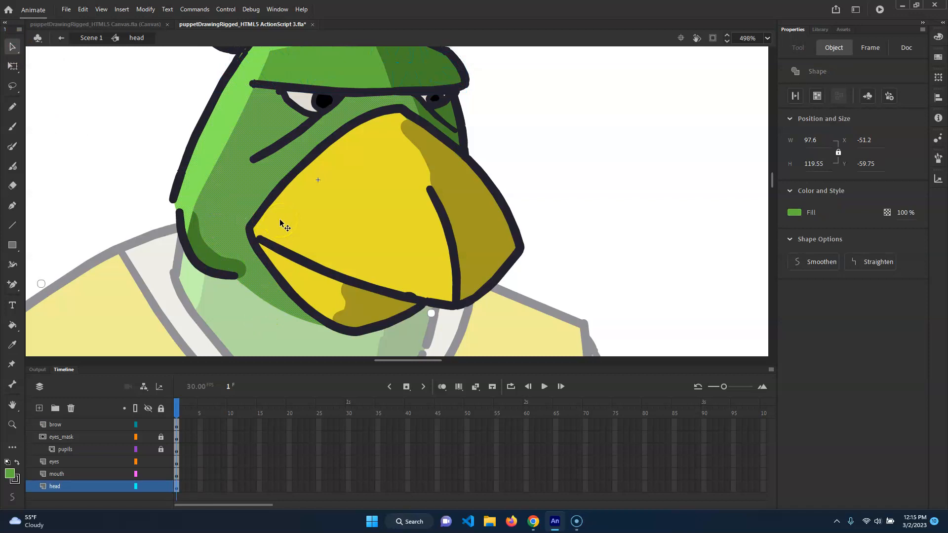
{"action": "left_click", "coordinate": [89, 38]}
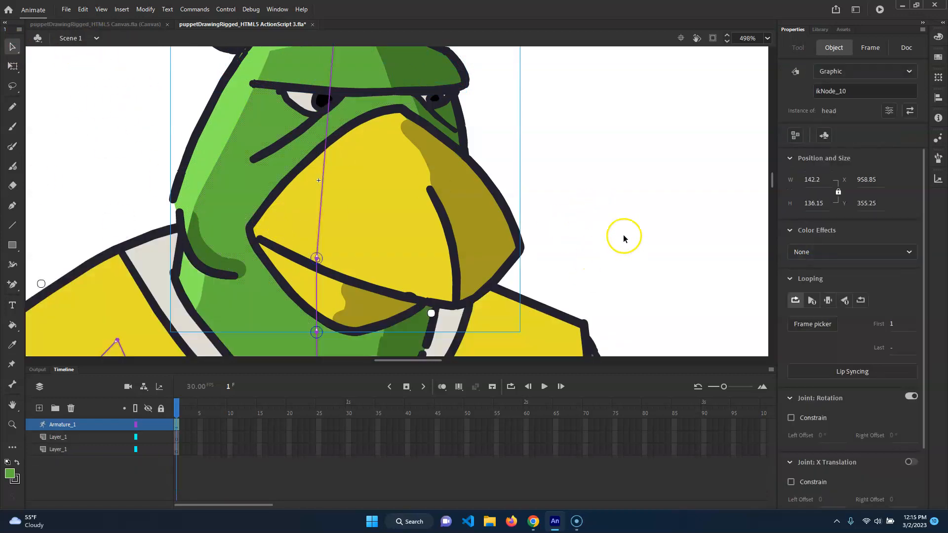
Check the symbol instance types of the character's right hand and right upper arm.
{"action": "scroll", "coordinate": [628, 230], "scroll_direction": "down", "scroll_amount": 3}
{"action": "scroll", "coordinate": [618, 247], "scroll_direction": "down", "scroll_amount": 2}
{"action": "left_click_drag", "start_coordinate": [685, 326], "coordinate": [457, 94]}
{"action": "left_click_drag", "start_coordinate": [519, 241], "coordinate": [572, 190]}
{"action": "left_click", "coordinate": [511, 228]}
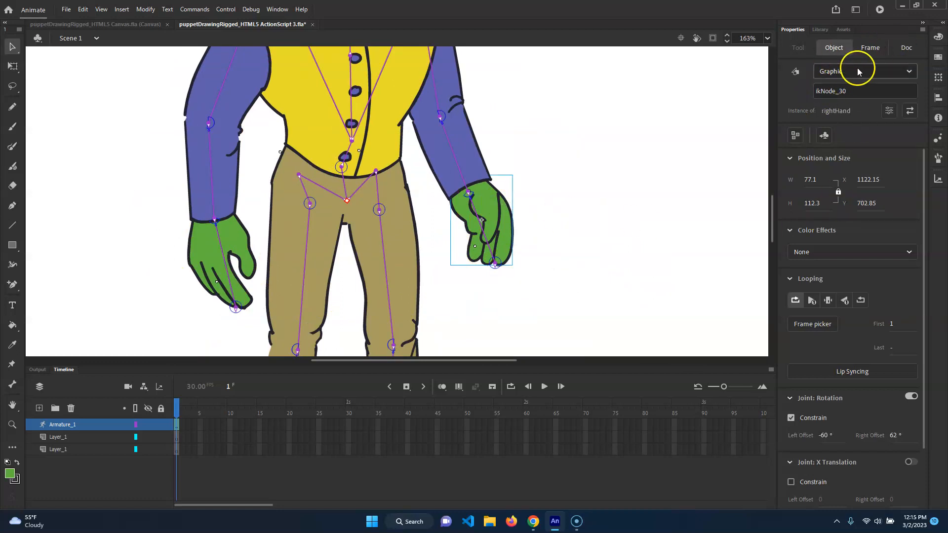
{"action": "left_click", "coordinate": [463, 117]}
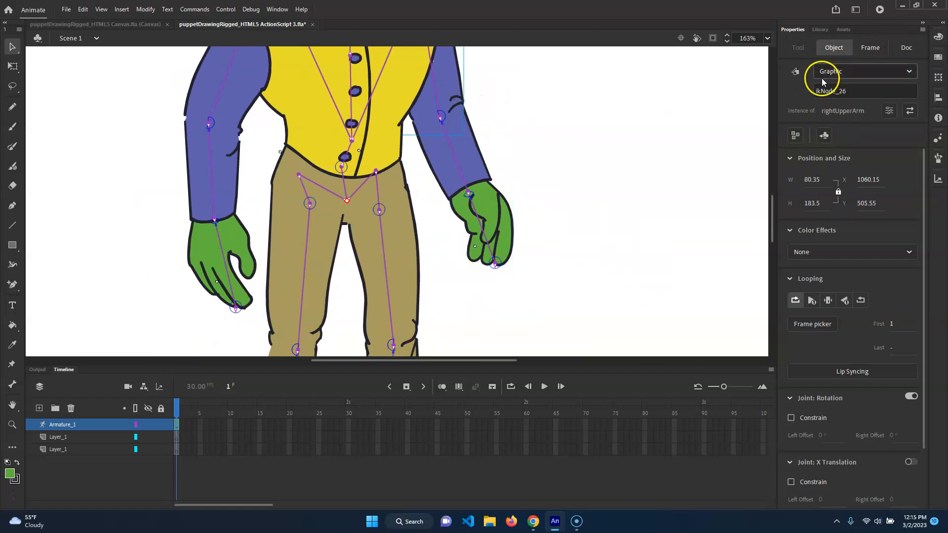
{"action": "left_click", "coordinate": [864, 73]}
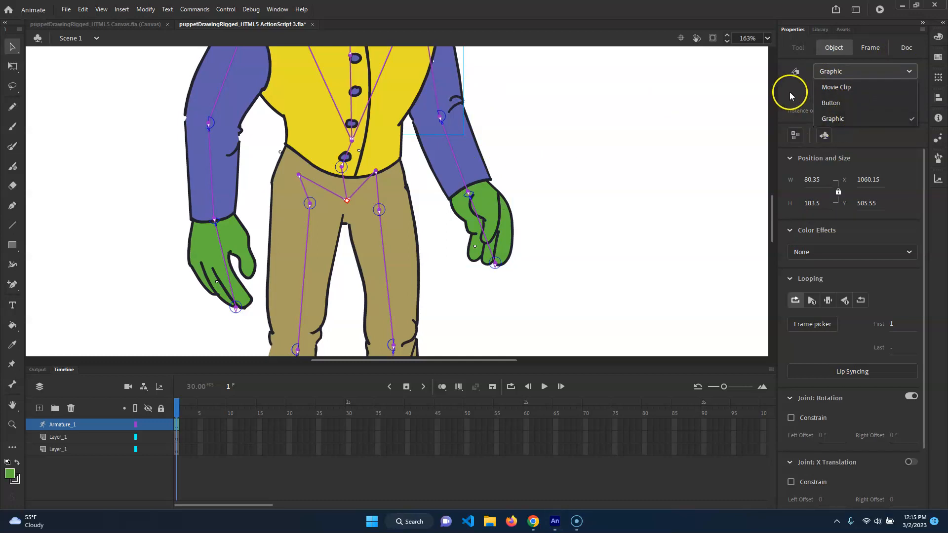
{"action": "left_click", "coordinate": [790, 92]}
{"action": "left_click", "coordinate": [510, 192]}
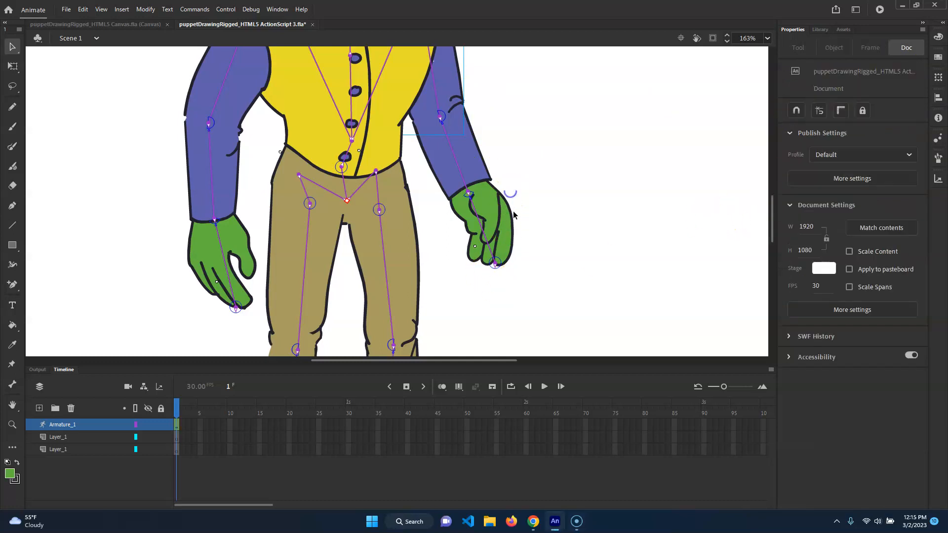
Open the rightHand symbol for editing and insert a blank keyframe at frame 2.
{"action": "left_click", "coordinate": [480, 241]}
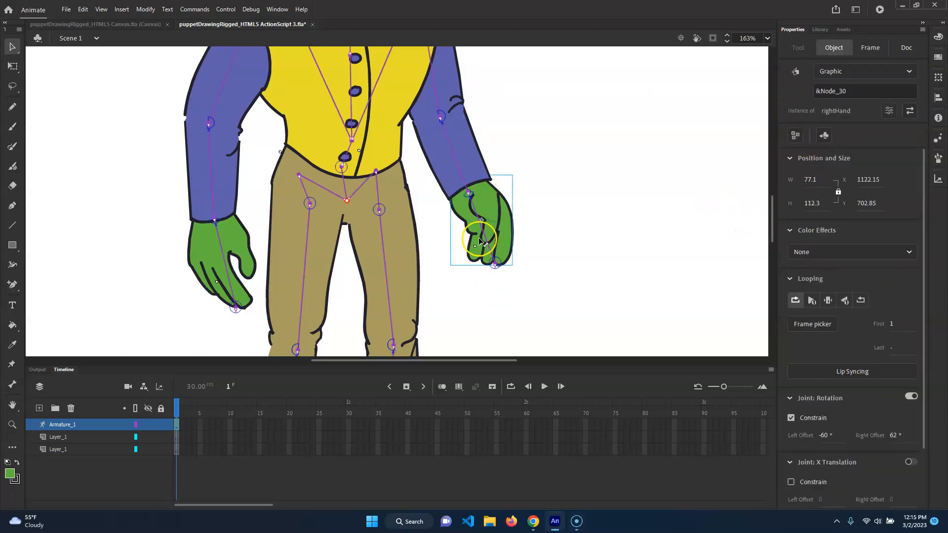
{"action": "double_click", "coordinate": [511, 227]}
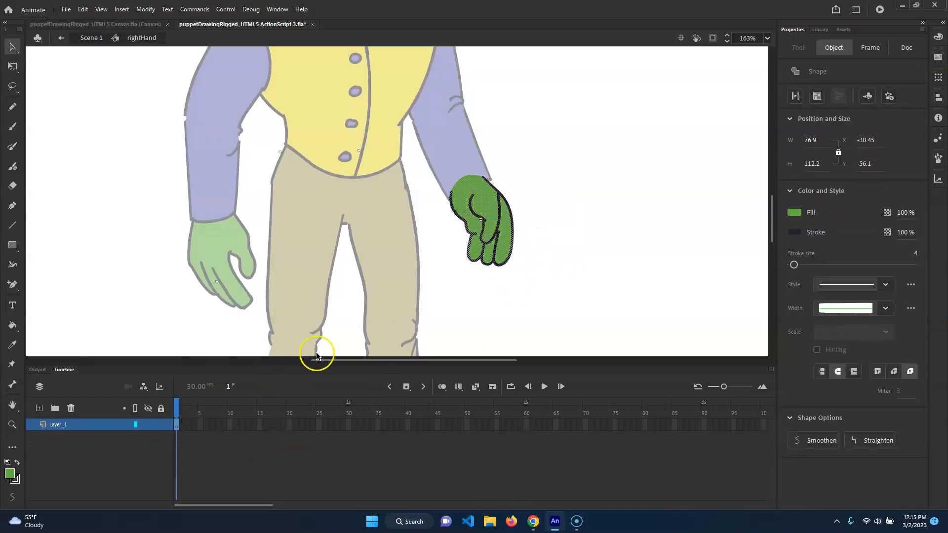
{"action": "left_click", "coordinate": [187, 440]}
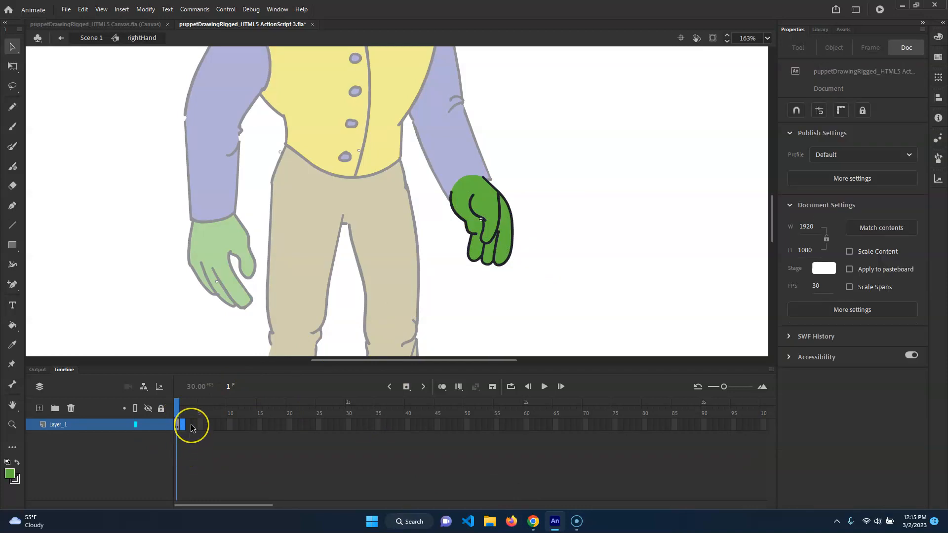
{"action": "left_click", "coordinate": [181, 425]}
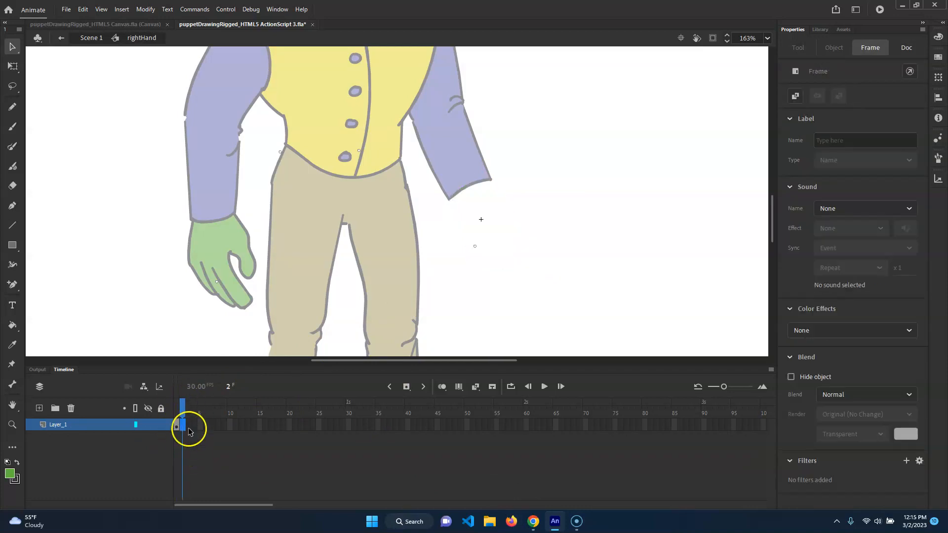
{"action": "right_click", "coordinate": [193, 425]}
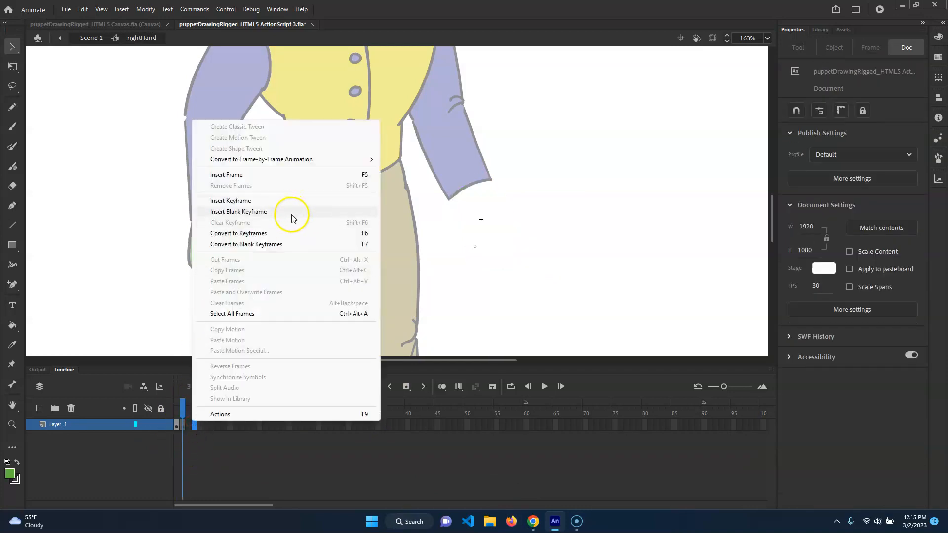
{"action": "left_click", "coordinate": [222, 470]}
{"action": "left_click_drag", "start_coordinate": [181, 404], "coordinate": [184, 404]}
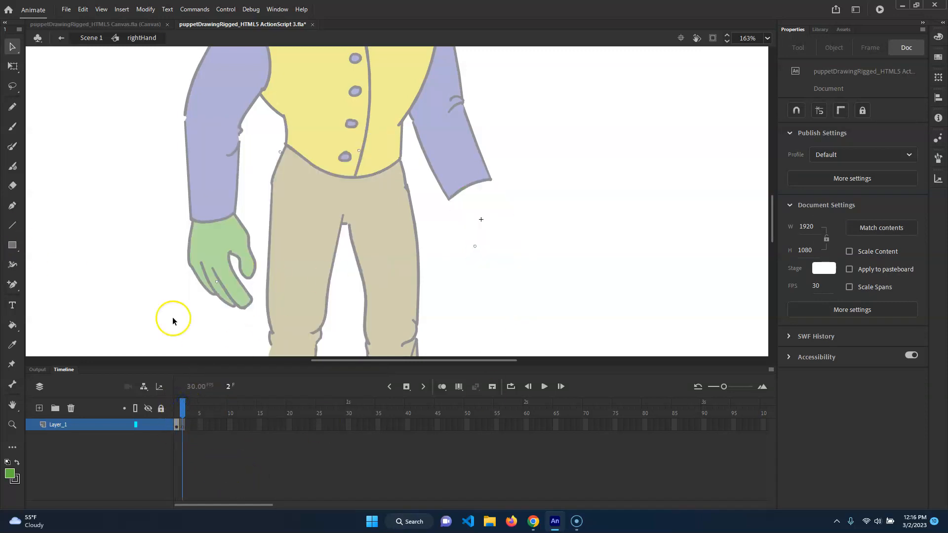
Turn on onion skinning and show the hand layer as outlines.
{"action": "left_click", "coordinate": [442, 386]}
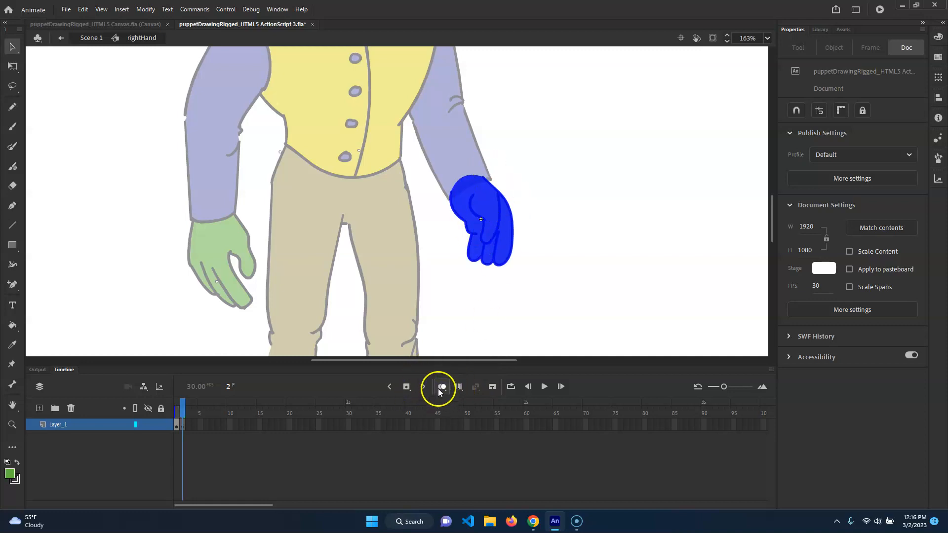
{"action": "left_click", "coordinate": [135, 409]}
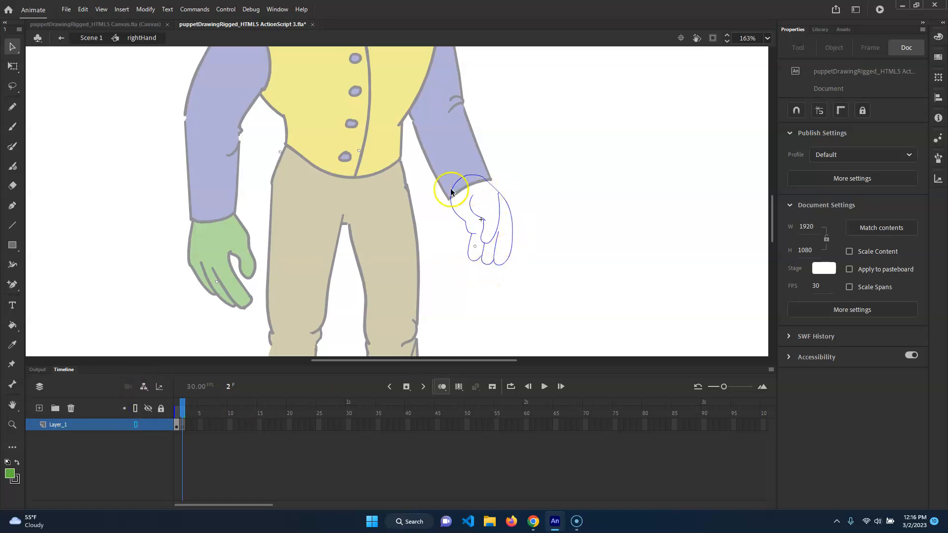
{"action": "left_click", "coordinate": [135, 409]}
{"action": "left_click", "coordinate": [136, 409]}
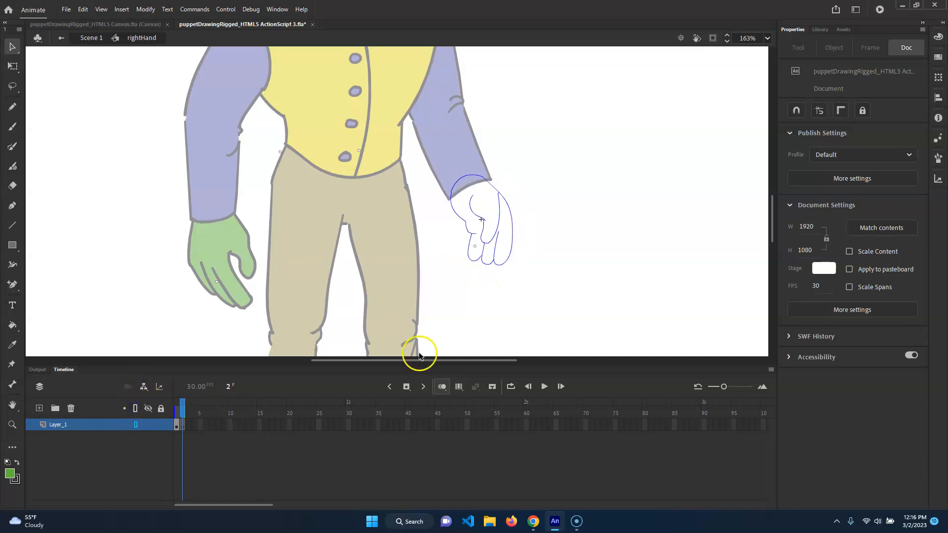
Paint the back of a closed fist, its first curled finger and the thumb-side curve on frame 2 with the Paint Brush.
{"action": "scroll", "coordinate": [585, 224], "scroll_direction": "up", "scroll_amount": 2}
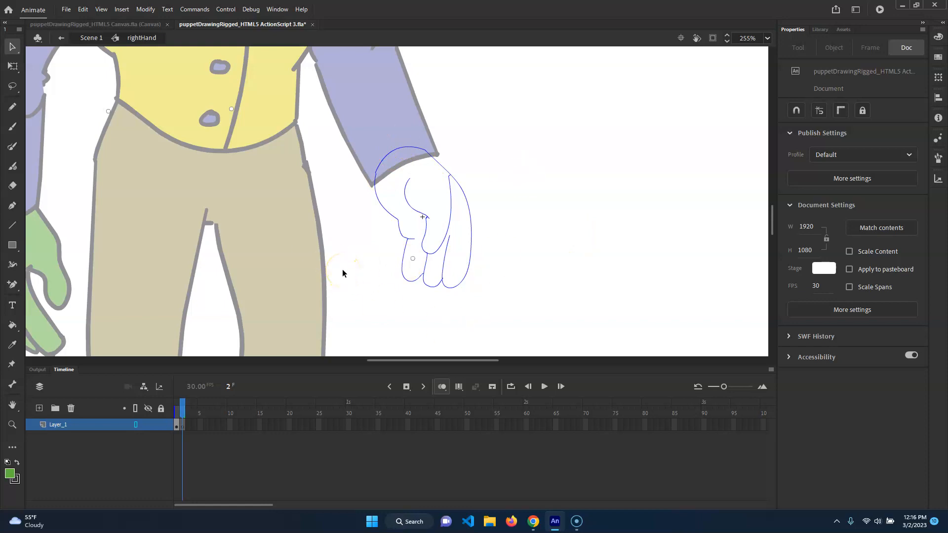
{"action": "left_click", "coordinate": [12, 206]}
{"action": "left_click", "coordinate": [14, 154]}
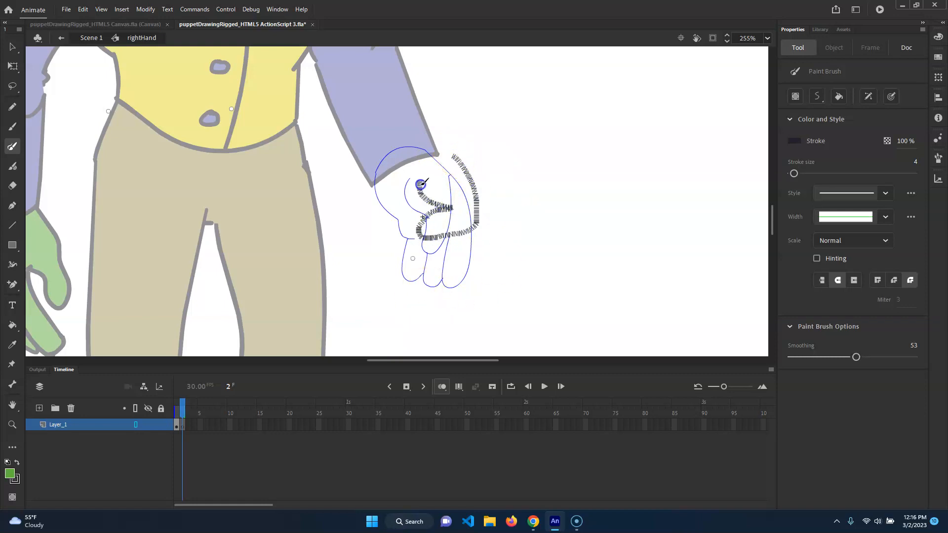
{"action": "left_click_drag", "start_coordinate": [421, 185], "coordinate": [421, 182]}
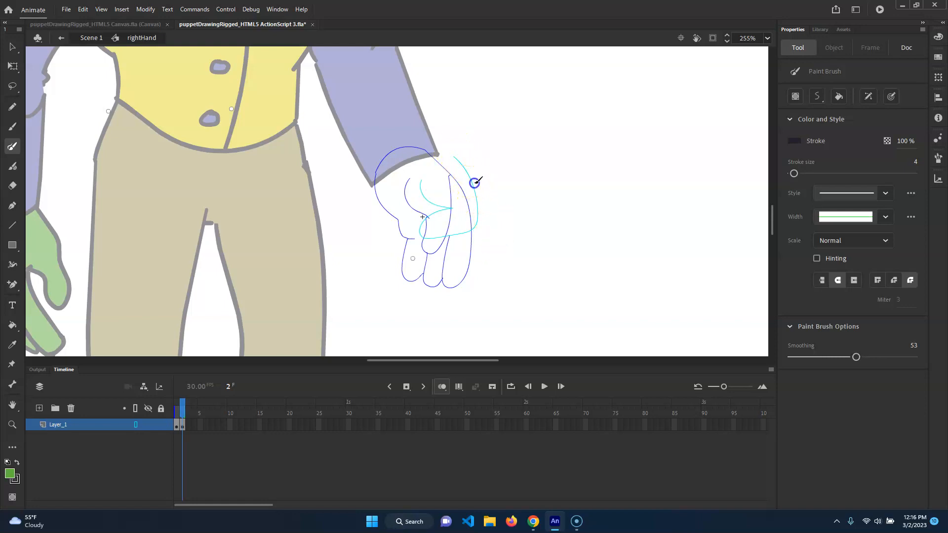
Paint the remaining curled fingers, the palm edge and a rounded wrist arc to complete the fist outline.
{"action": "left_click_drag", "start_coordinate": [453, 233], "coordinate": [454, 233]}
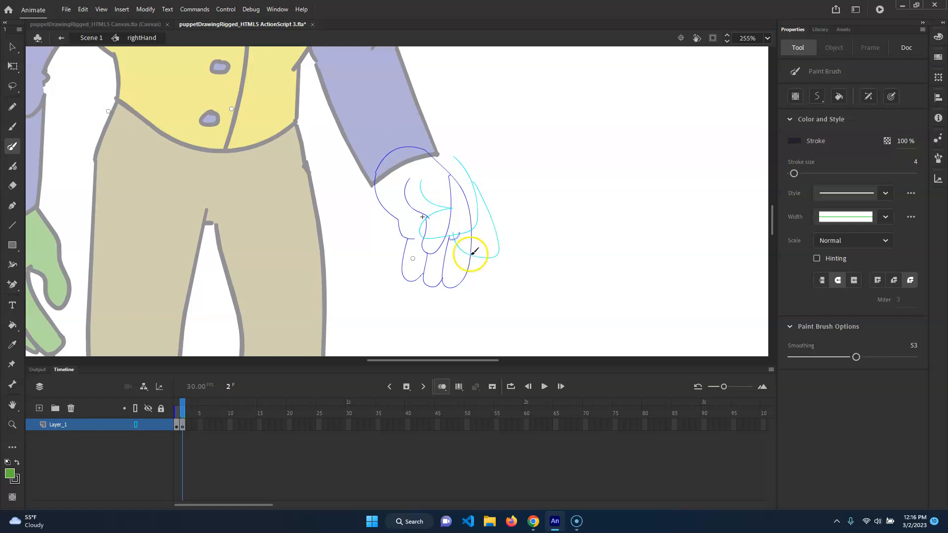
{"action": "key", "text": "ctrl+z"}
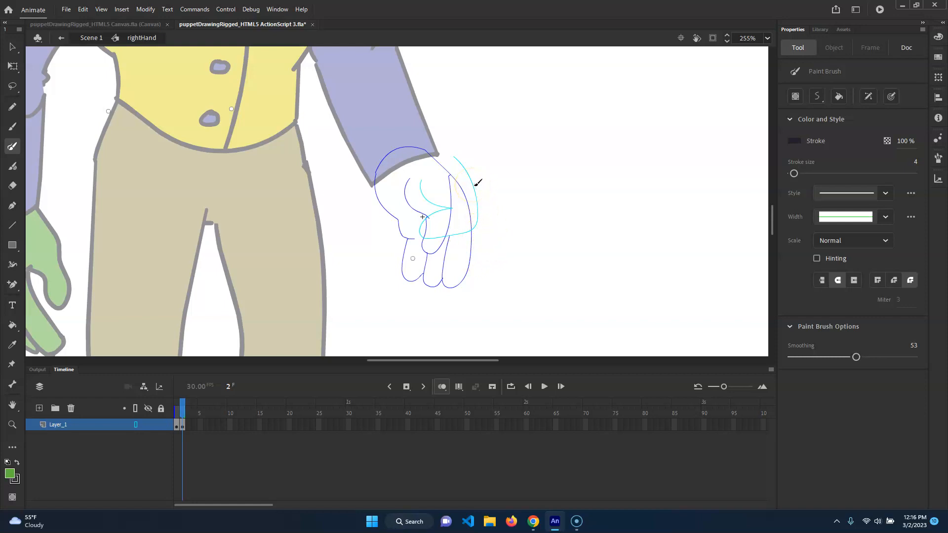
{"action": "left_click_drag", "start_coordinate": [460, 237], "coordinate": [457, 233]}
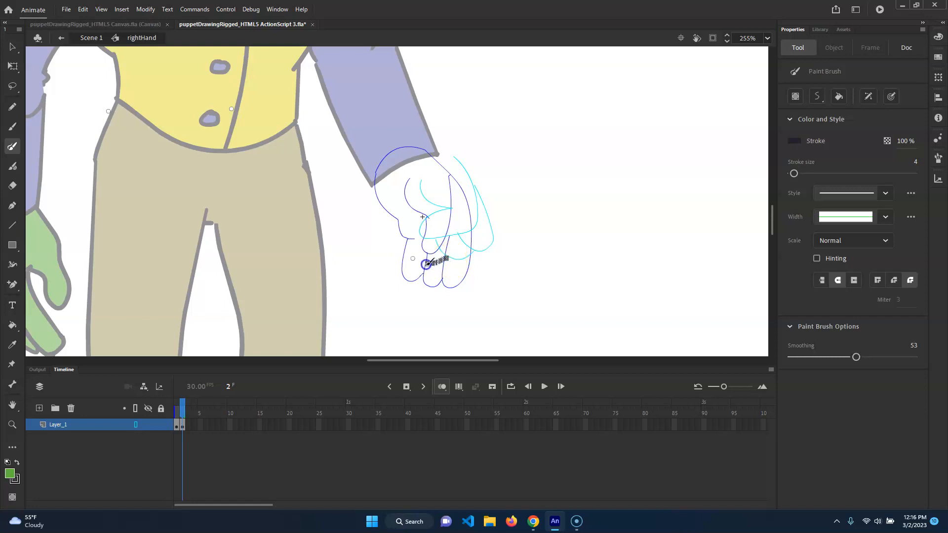
{"action": "left_click_drag", "start_coordinate": [423, 219], "coordinate": [424, 219]}
{"action": "left_click", "coordinate": [407, 219]}
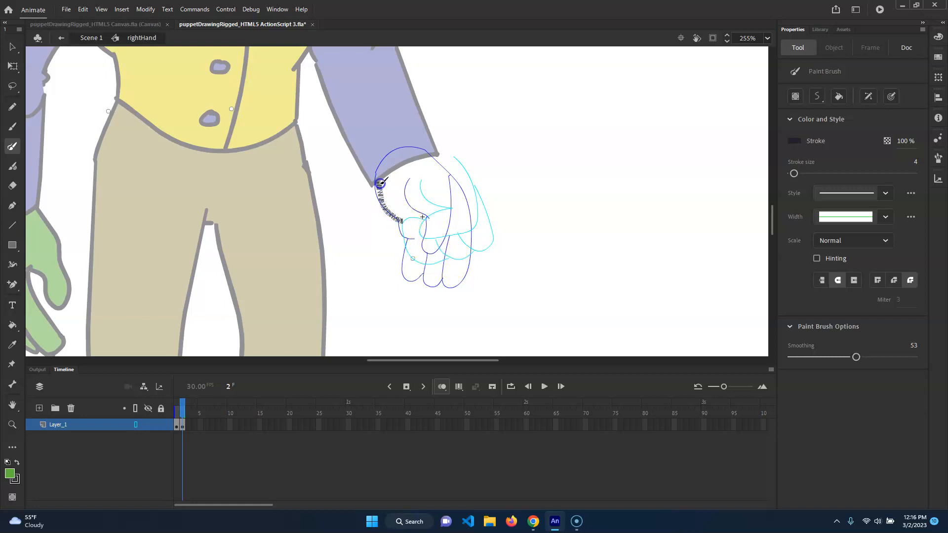
{"action": "left_click_drag", "start_coordinate": [453, 155], "coordinate": [455, 156]}
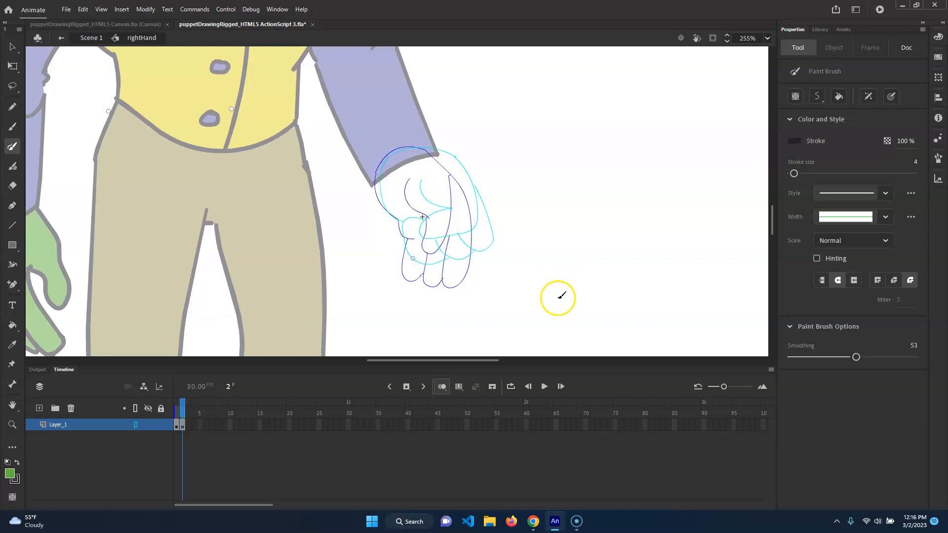
Turn off the outline view and fit the fist on frame 2 to the sleeve by scaling, rotating and moving it.
{"action": "left_click", "coordinate": [135, 408]}
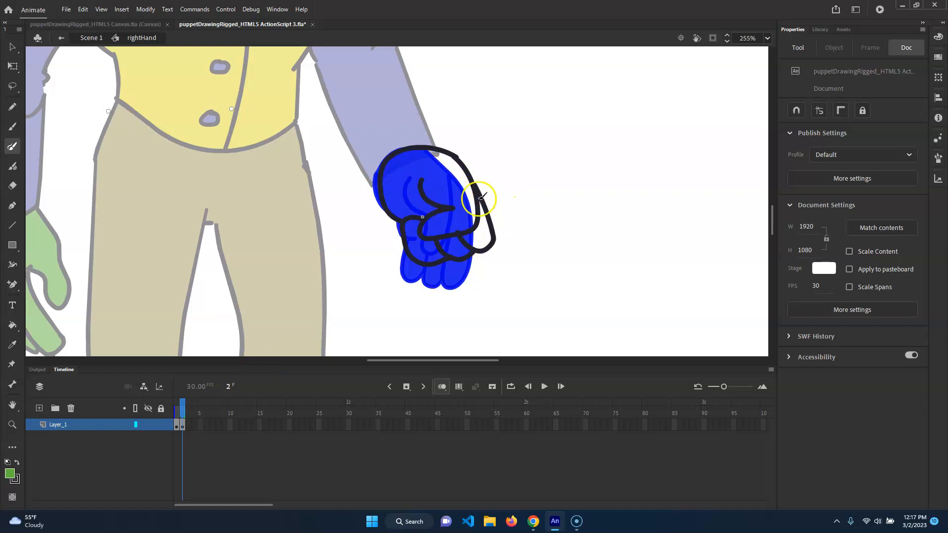
{"action": "key", "text": "q"}
{"action": "left_click_drag", "start_coordinate": [562, 96], "coordinate": [337, 313]}
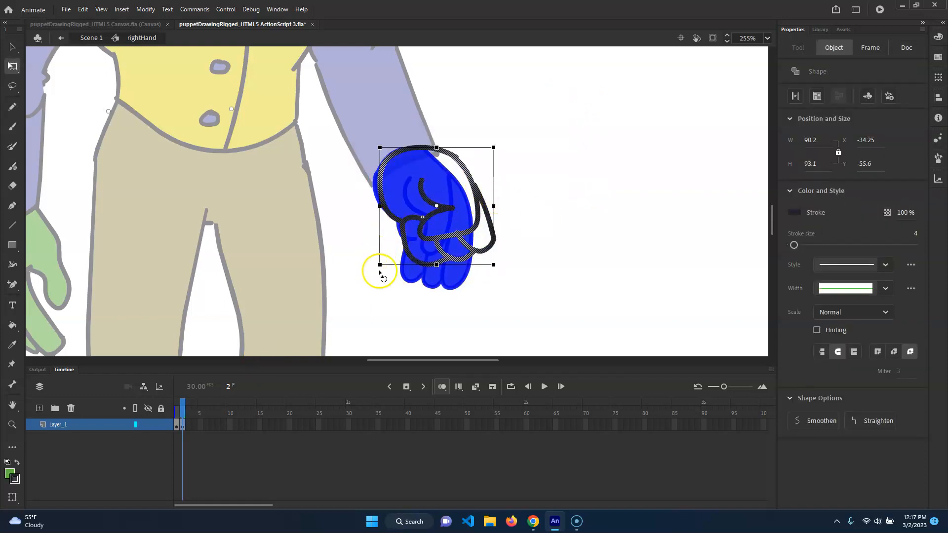
{"action": "left_click_drag", "start_coordinate": [379, 265], "coordinate": [374, 270]}
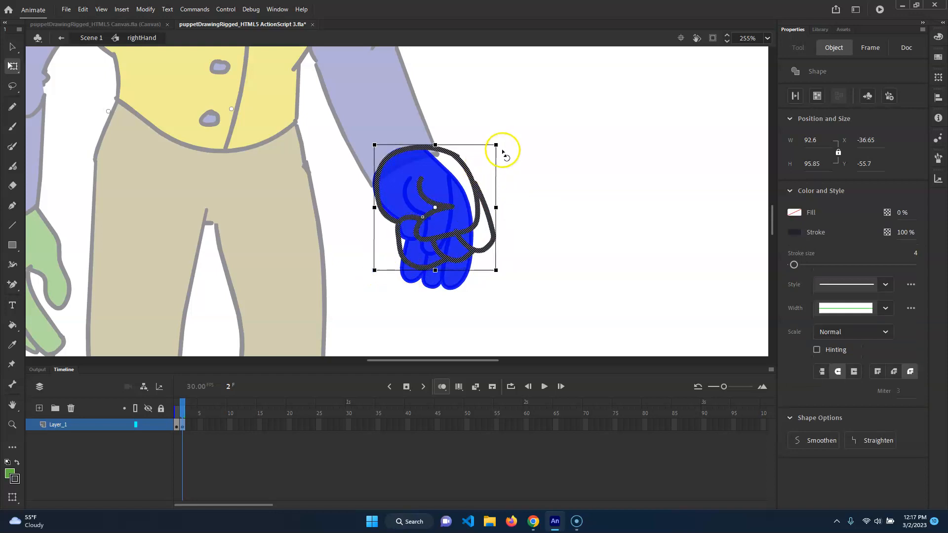
{"action": "mouse_move", "coordinate": [497, 145]}
{"action": "left_mouse_down"}
{"action": "mouse_move", "coordinate": [478, 142]}
{"action": "mouse_move", "coordinate": [492, 144]}
{"action": "left_mouse_up"}
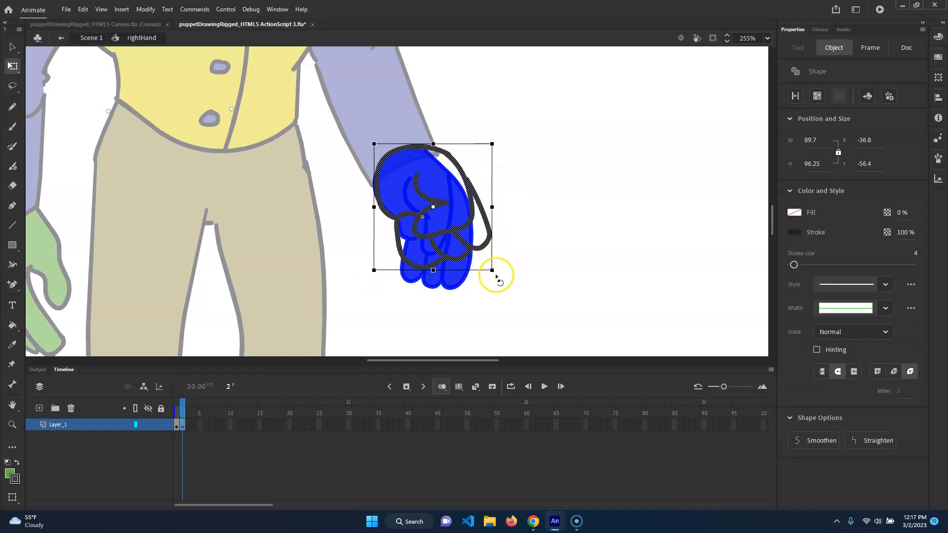
{"action": "mouse_move", "coordinate": [492, 271]}
{"action": "left_mouse_down"}
{"action": "mouse_move", "coordinate": [487, 253]}
{"action": "mouse_move", "coordinate": [488, 265]}
{"action": "left_mouse_up"}
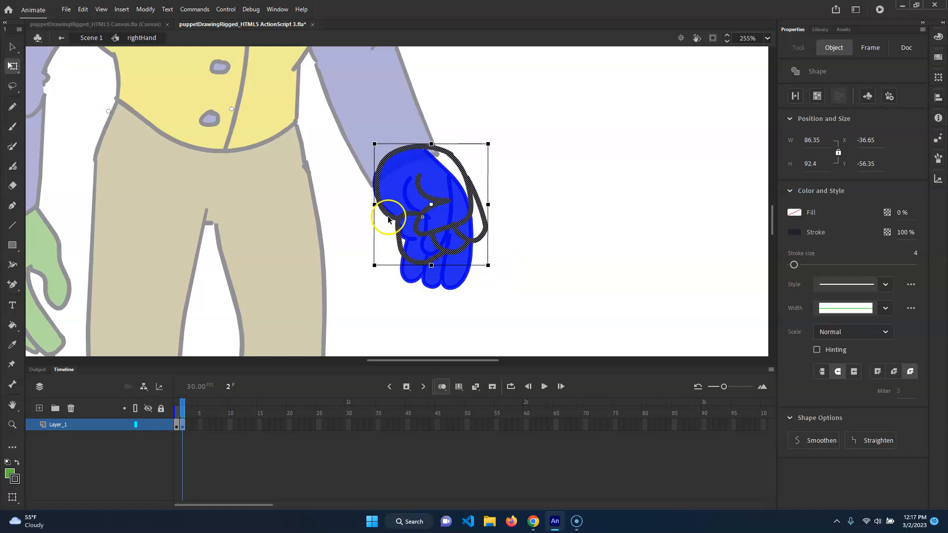
{"action": "left_click_drag", "start_coordinate": [455, 206], "coordinate": [450, 210]}
{"action": "left_click", "coordinate": [545, 264]}
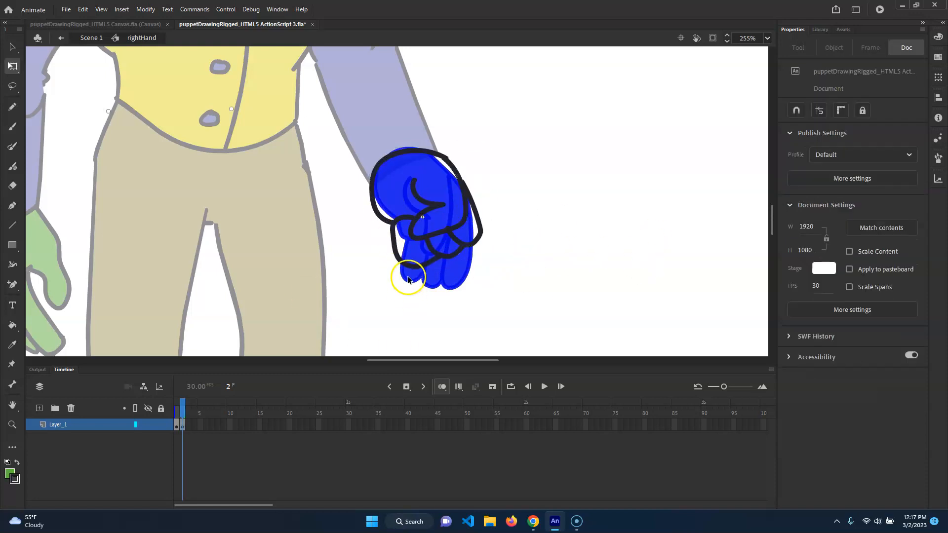
Insert a blank keyframe at frame 3 and show the hand layer as outlines.
{"action": "right_click", "coordinate": [191, 428]}
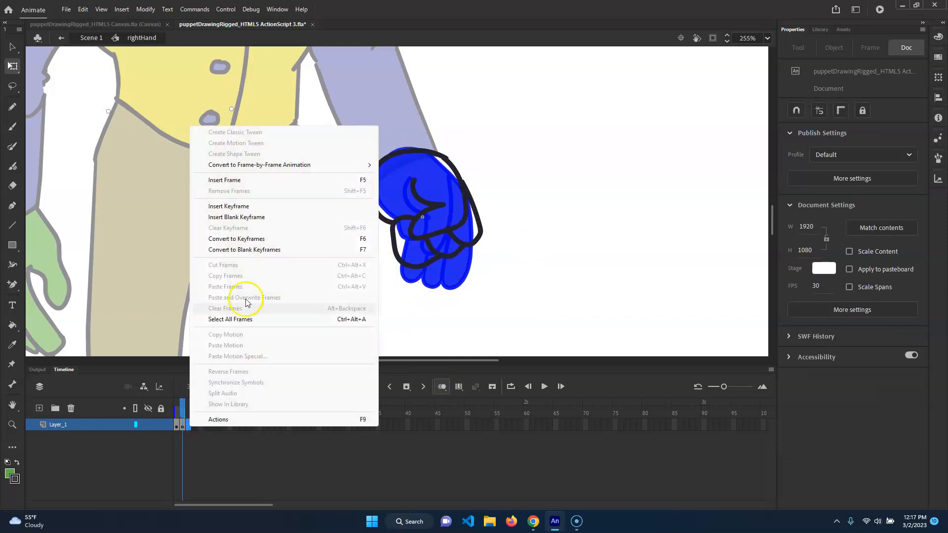
{"action": "left_click", "coordinate": [236, 201]}
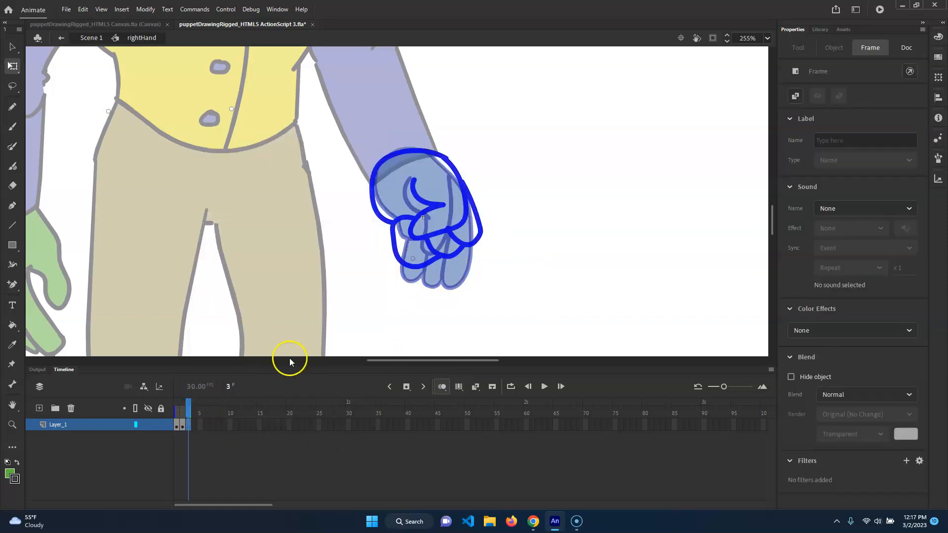
{"action": "left_click", "coordinate": [136, 409]}
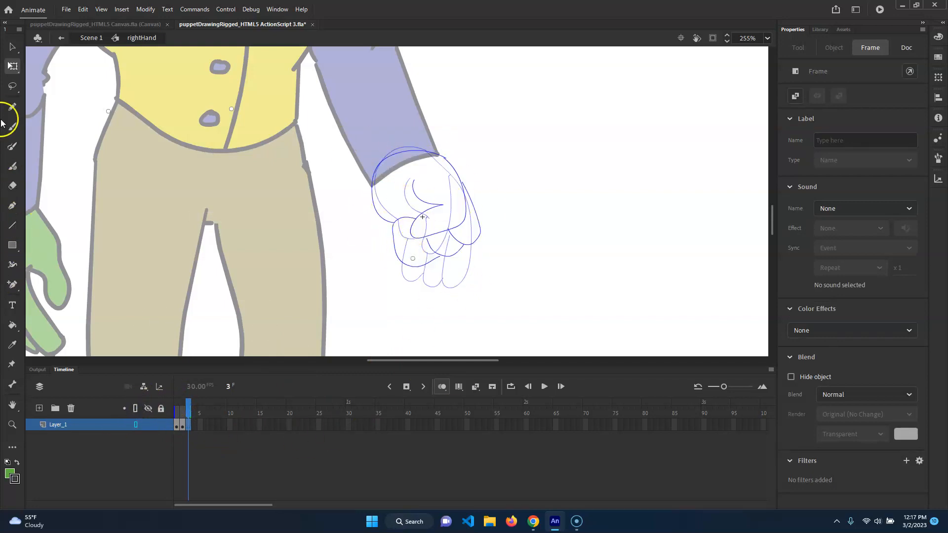
Paint a pointing hand on frame 3 with the Paint Brush: extended index finger, thumb, curled fingers and rounded wrist.
{"action": "left_click", "coordinate": [14, 149]}
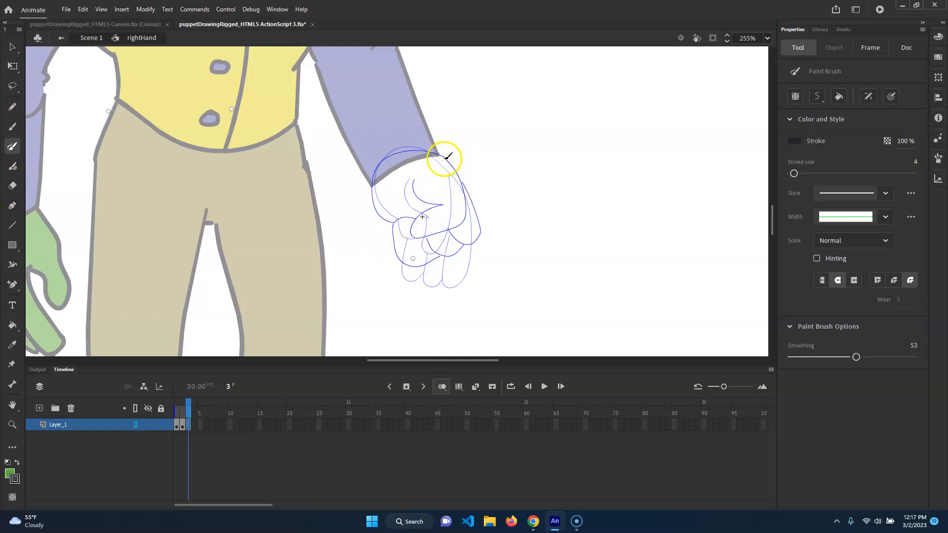
{"action": "left_click_drag", "start_coordinate": [486, 220], "coordinate": [501, 243]}
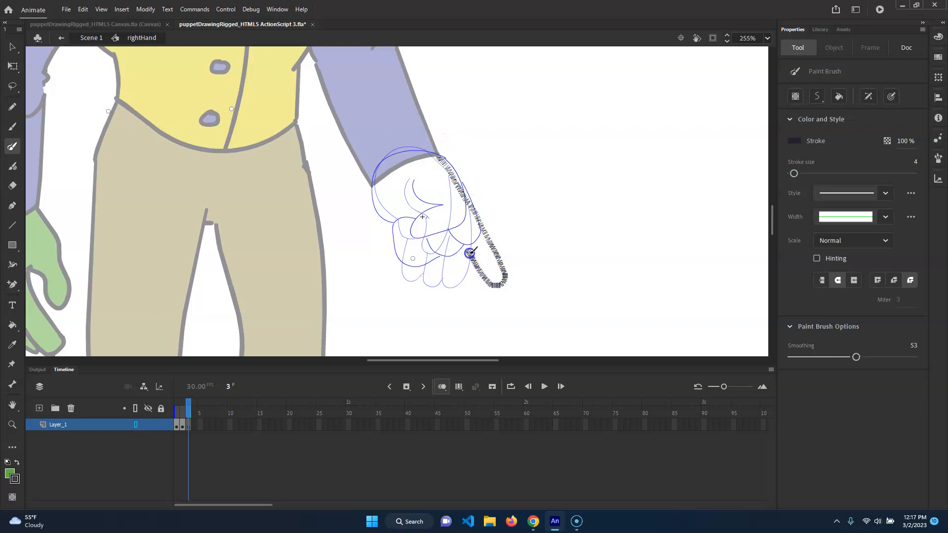
{"action": "left_click_drag", "start_coordinate": [460, 240], "coordinate": [460, 240]}
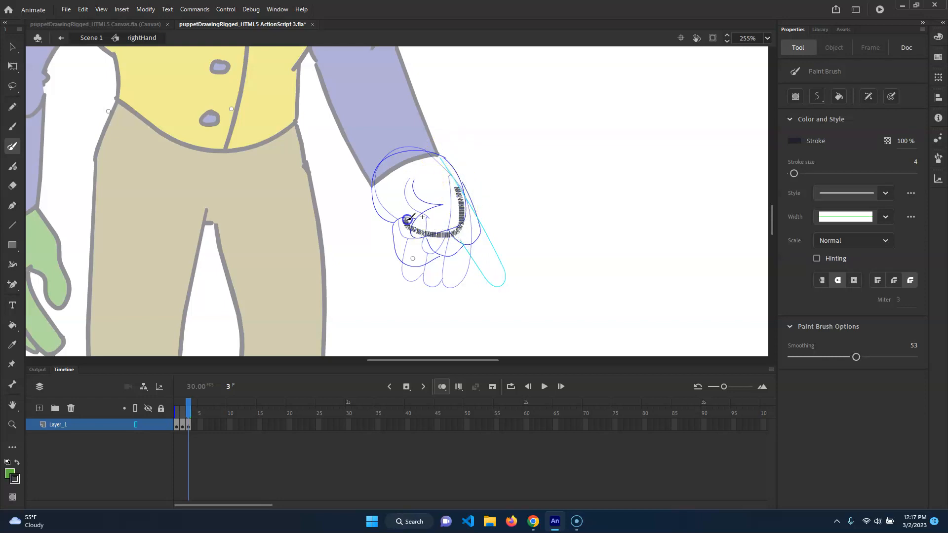
{"action": "left_click_drag", "start_coordinate": [433, 210], "coordinate": [415, 182]}
{"action": "left_click_drag", "start_coordinate": [460, 240], "coordinate": [475, 270]}
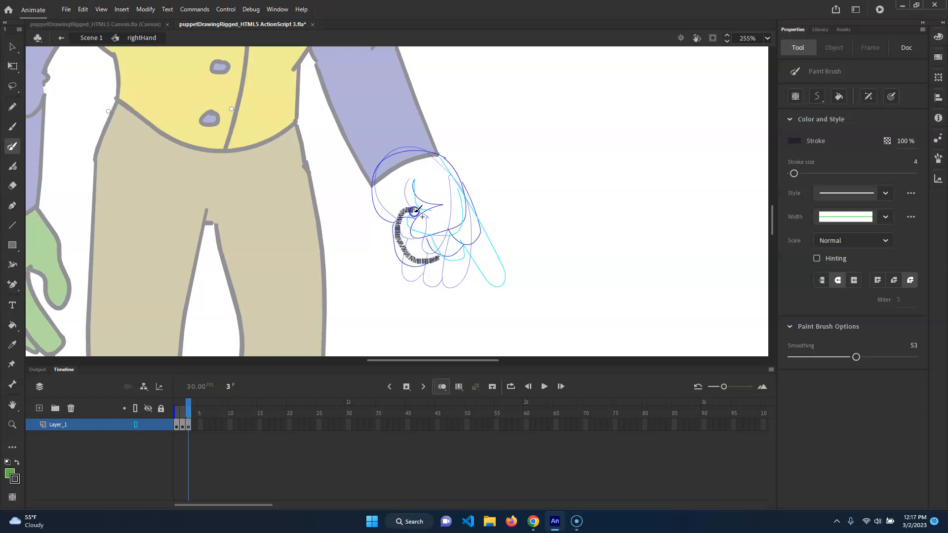
{"action": "left_click_drag", "start_coordinate": [414, 212], "coordinate": [415, 211]}
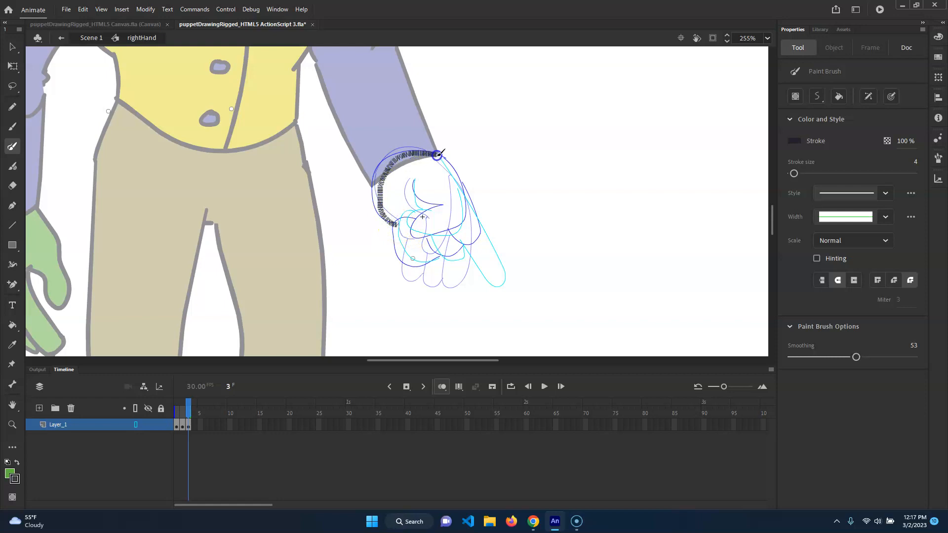
{"action": "left_click_drag", "start_coordinate": [437, 155], "coordinate": [439, 156]}
Turn off outlines and onion skinning, and adjust the pointing hand's rotation and scale so it fits the sleeve.
{"action": "left_click", "coordinate": [135, 409]}
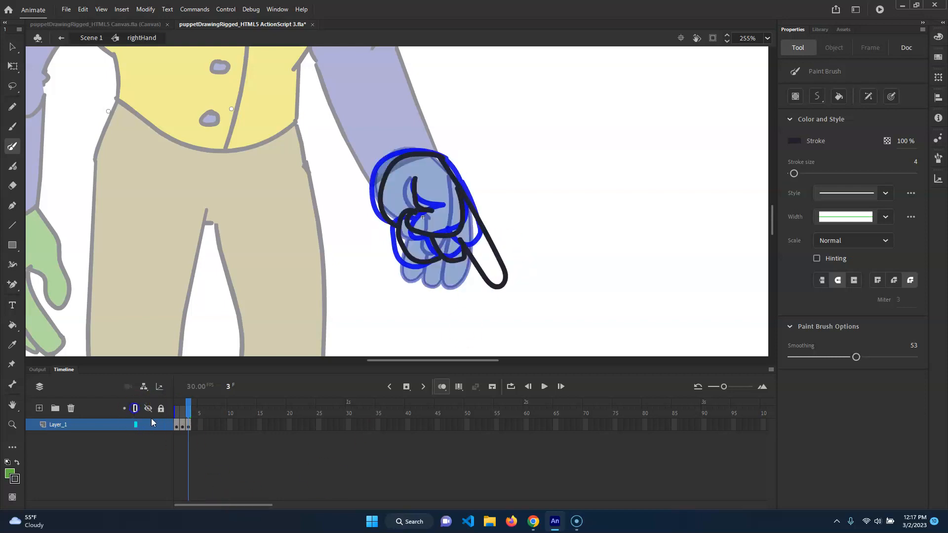
{"action": "left_click", "coordinate": [442, 387]}
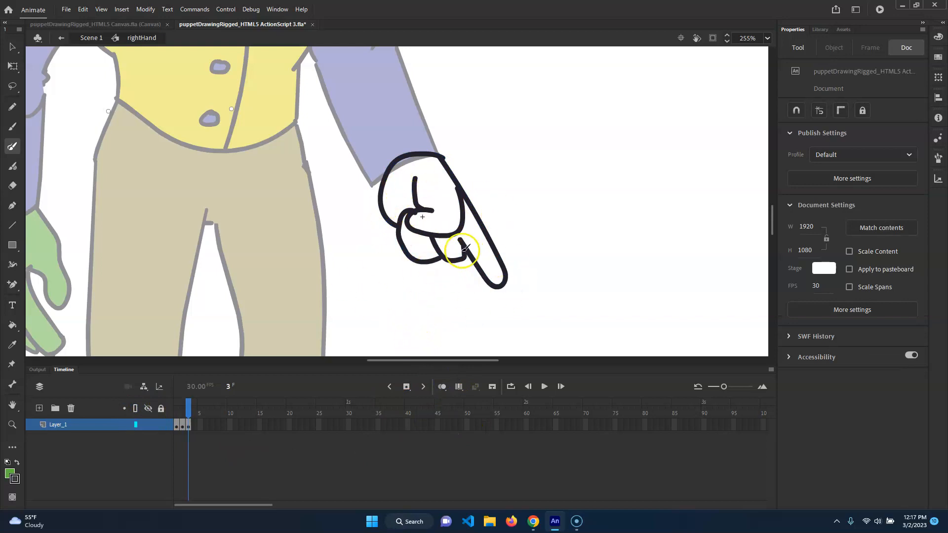
{"action": "key", "text": "q"}
{"action": "mouse_move", "coordinate": [368, 99]}
{"action": "left_mouse_down"}
{"action": "mouse_move", "coordinate": [523, 317]}
{"action": "mouse_move", "coordinate": [568, 336]}
{"action": "left_mouse_up"}
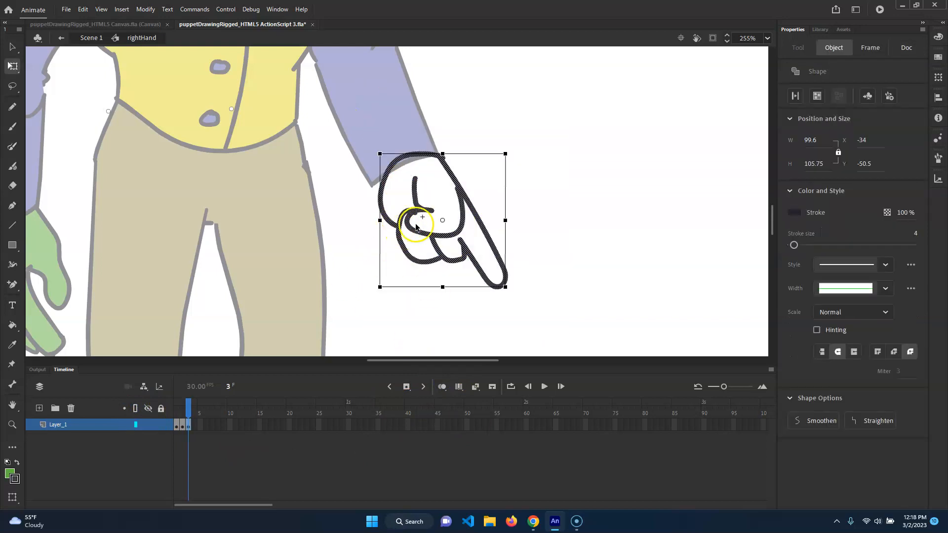
{"action": "left_click_drag", "start_coordinate": [380, 156], "coordinate": [373, 161]}
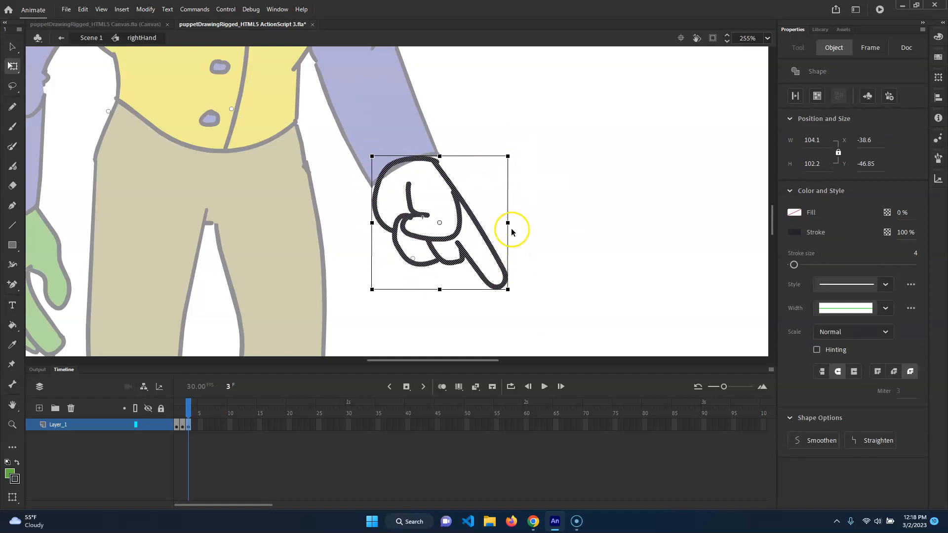
{"action": "left_click_drag", "start_coordinate": [508, 291], "coordinate": [514, 281]}
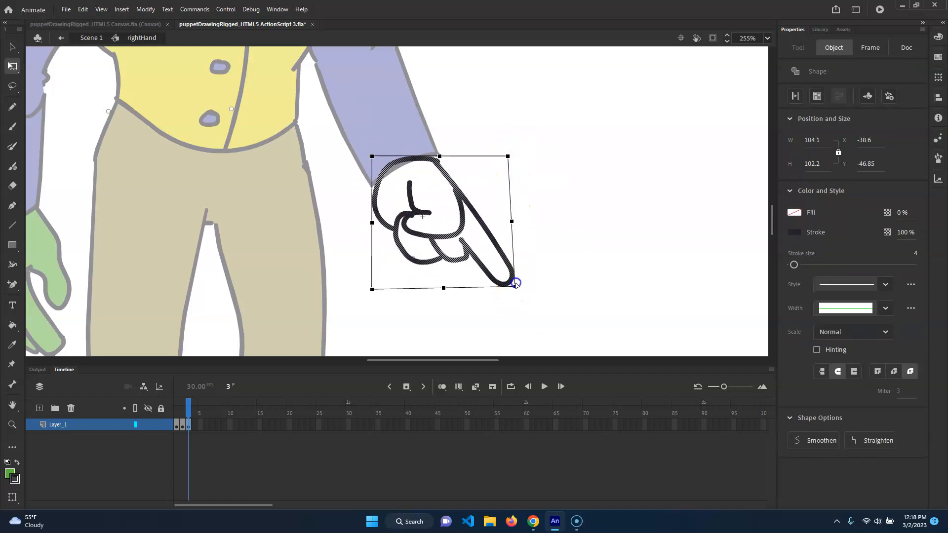
{"action": "left_click_drag", "start_coordinate": [511, 156], "coordinate": [527, 146]}
{"action": "left_click", "coordinate": [556, 300]}
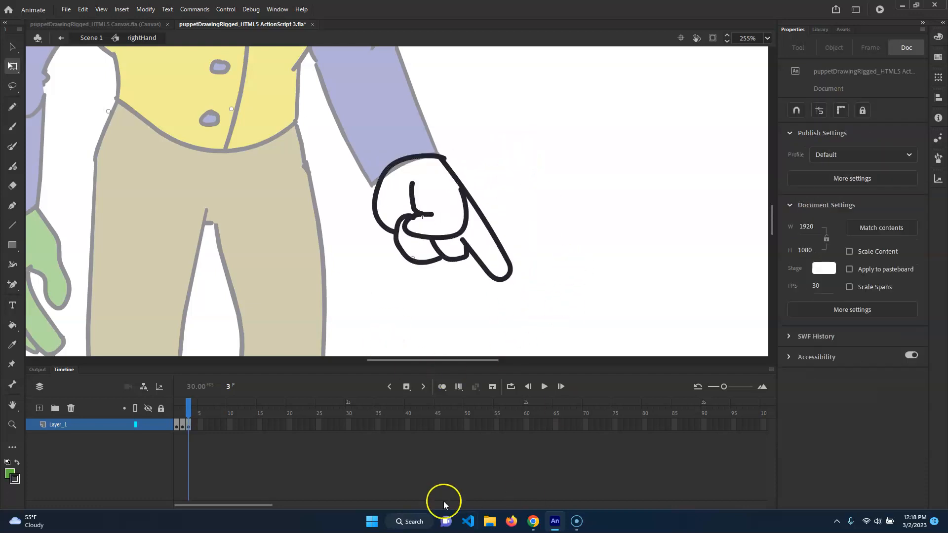
Set the Paint Bucket's gap option and fill every region of the fist on frame 2 with green.
{"action": "left_click_drag", "start_coordinate": [185, 413], "coordinate": [151, 413]}
{"action": "key", "text": "k"}
{"action": "left_click", "coordinate": [182, 424]}
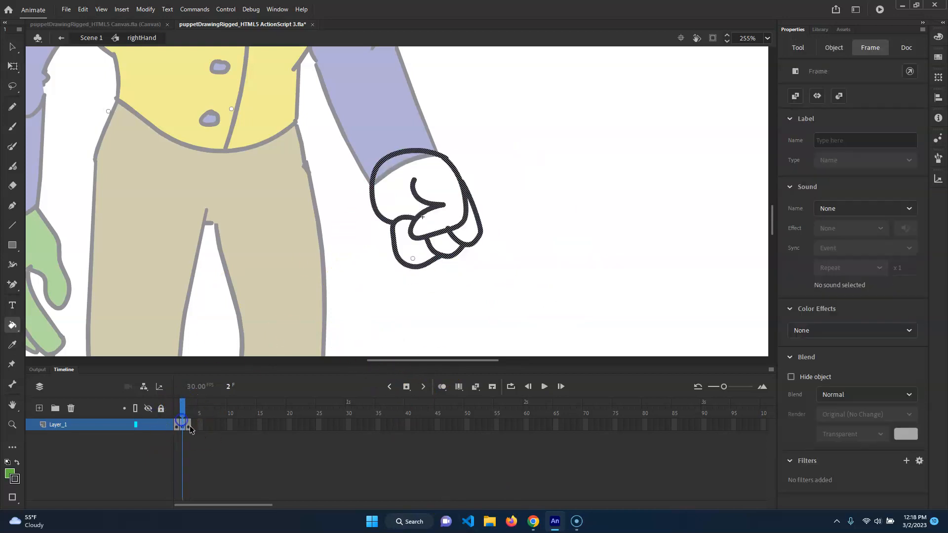
{"action": "left_click", "coordinate": [812, 50]}
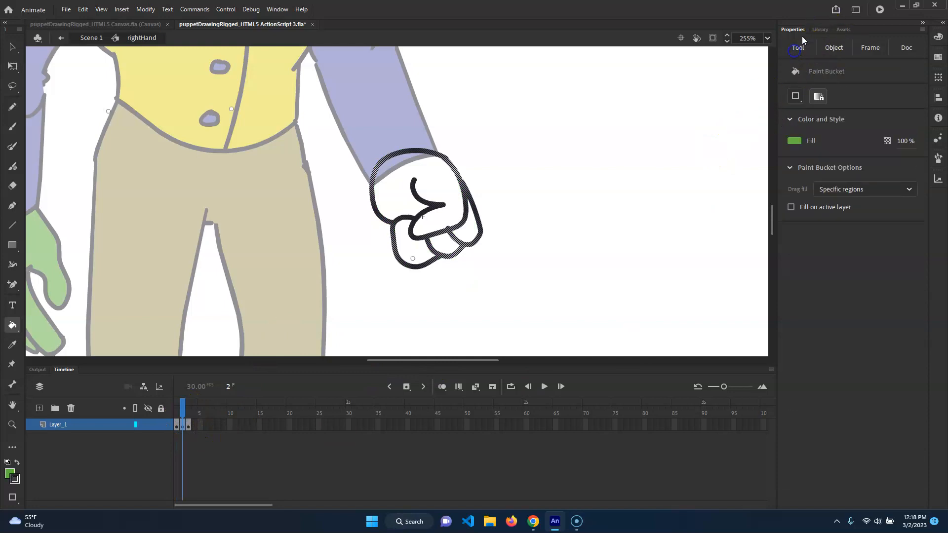
{"action": "left_click", "coordinate": [795, 96]}
{"action": "left_click", "coordinate": [829, 133]}
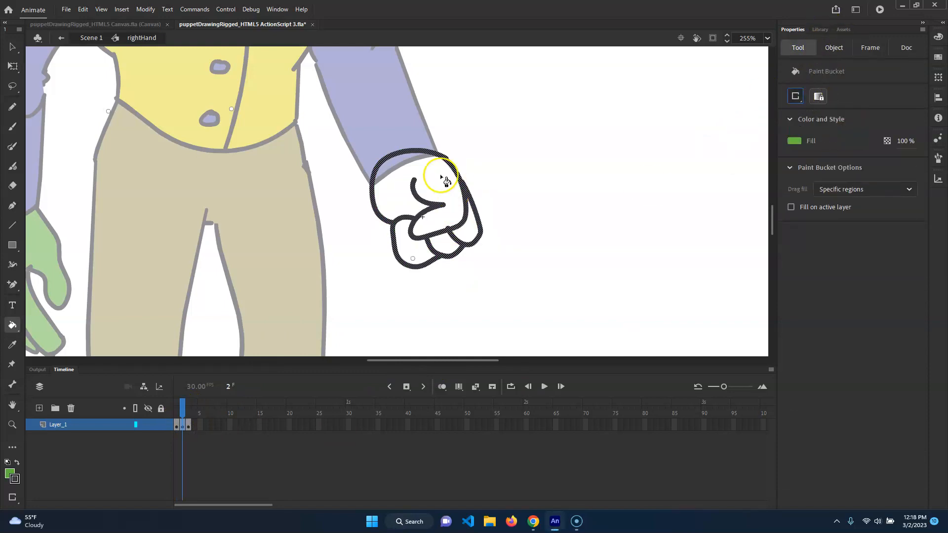
{"action": "left_click", "coordinate": [441, 178]}
{"action": "left_click", "coordinate": [410, 245]}
{"action": "left_click", "coordinate": [466, 228]}
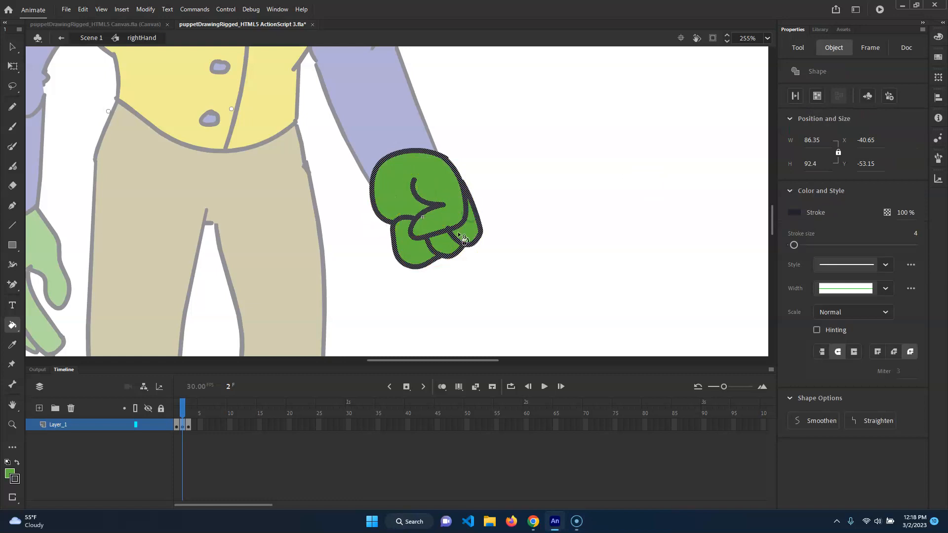
Fill the pointing hand on frame 3 with green and step through the hand frames to compare the poses.
{"action": "left_click", "coordinate": [188, 413]}
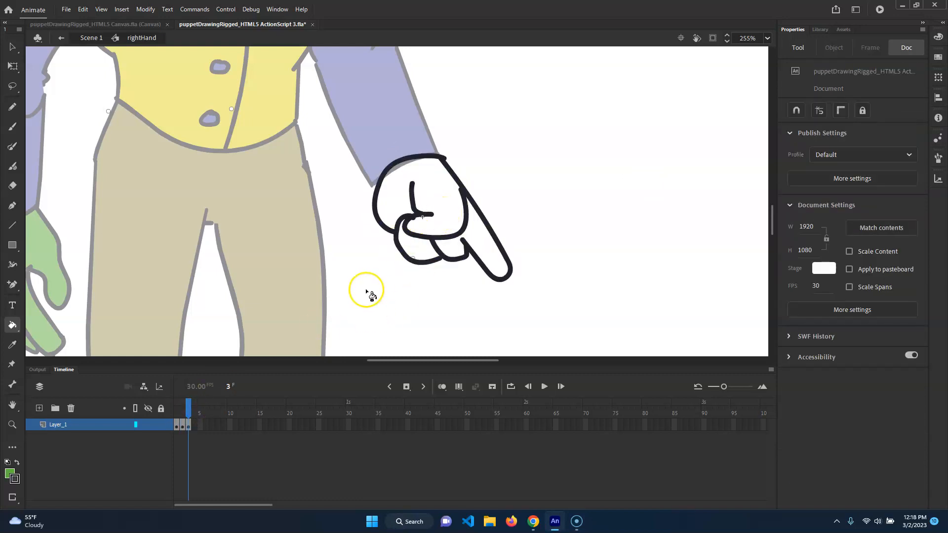
{"action": "key", "text": "."}
{"action": "key", "text": "."}
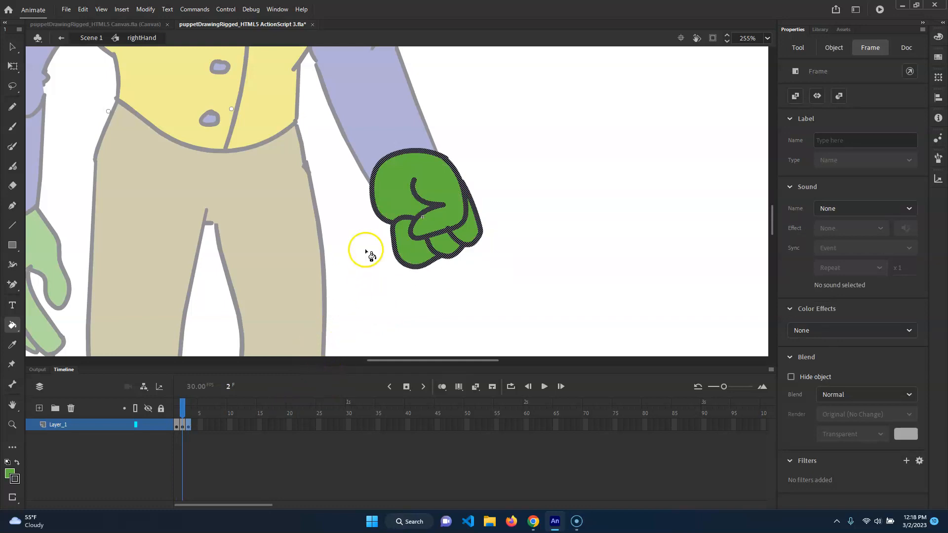
{"action": "key", "text": "."}
{"action": "key", "text": "."}
{"action": "left_click", "coordinate": [479, 242]}
{"action": "left_click", "coordinate": [439, 247]}
{"action": "left_click", "coordinate": [418, 243]}
{"action": "left_click", "coordinate": [399, 188]}
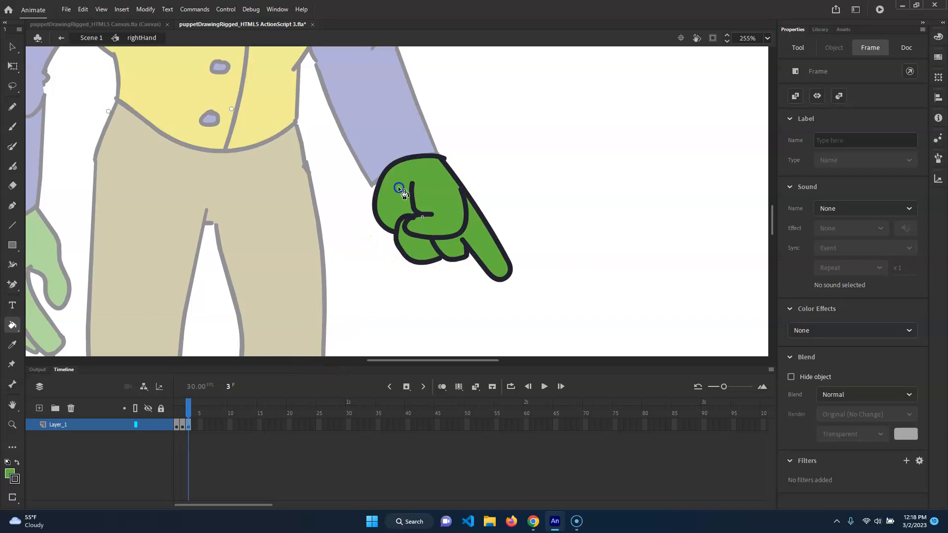
{"action": "key", "text": "."}
{"action": "key", "text": "."}
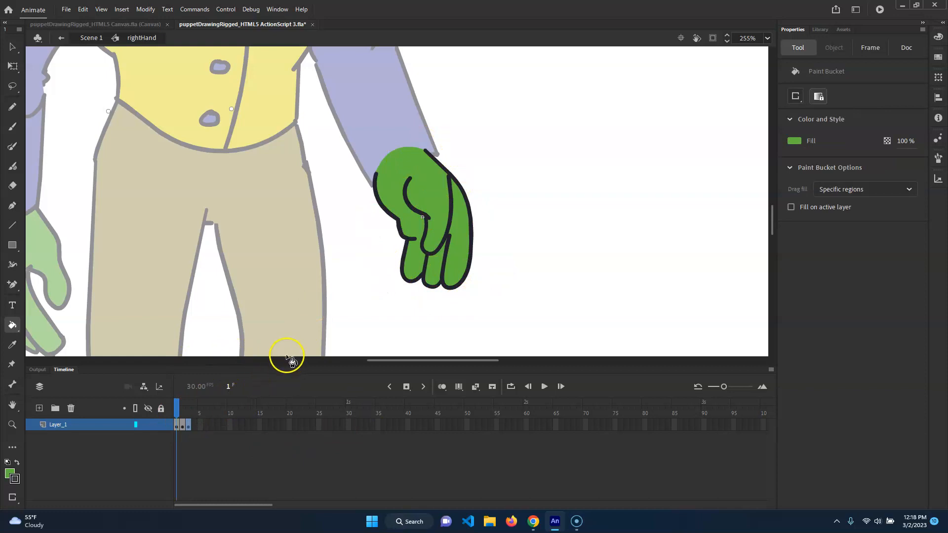
{"action": "key", "text": "."}
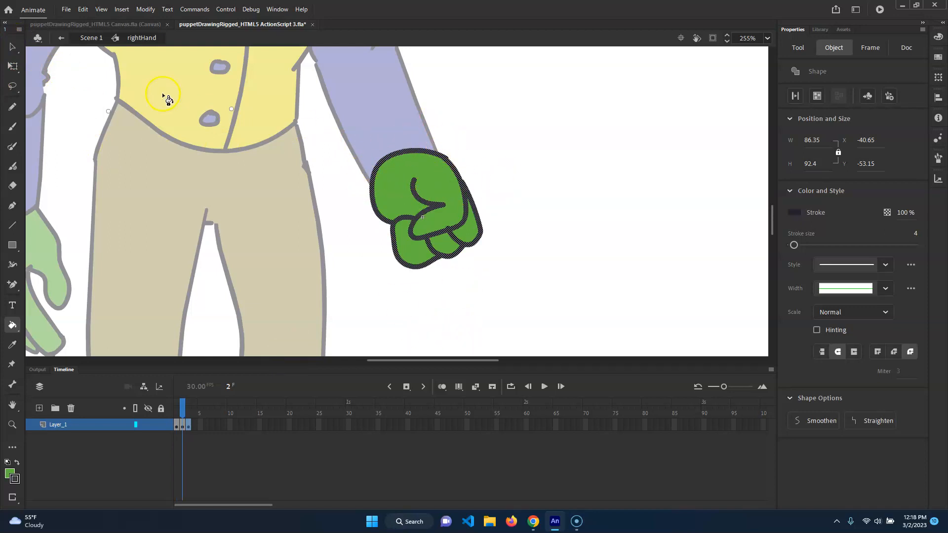
Return to Scene 1 and extend the armature and both other layers to frame 30.
{"action": "left_click", "coordinate": [92, 39]}
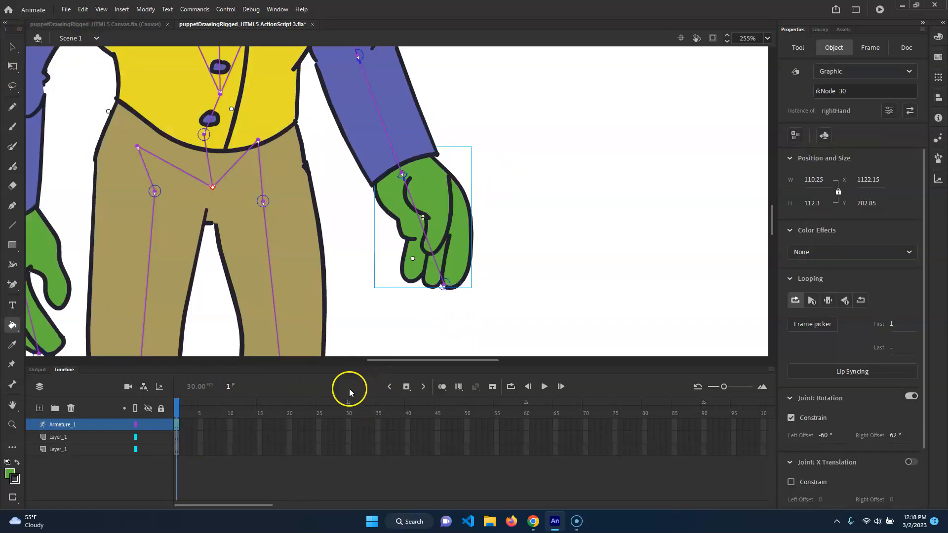
{"action": "scroll", "coordinate": [376, 193], "scroll_direction": "down", "scroll_amount": 5}
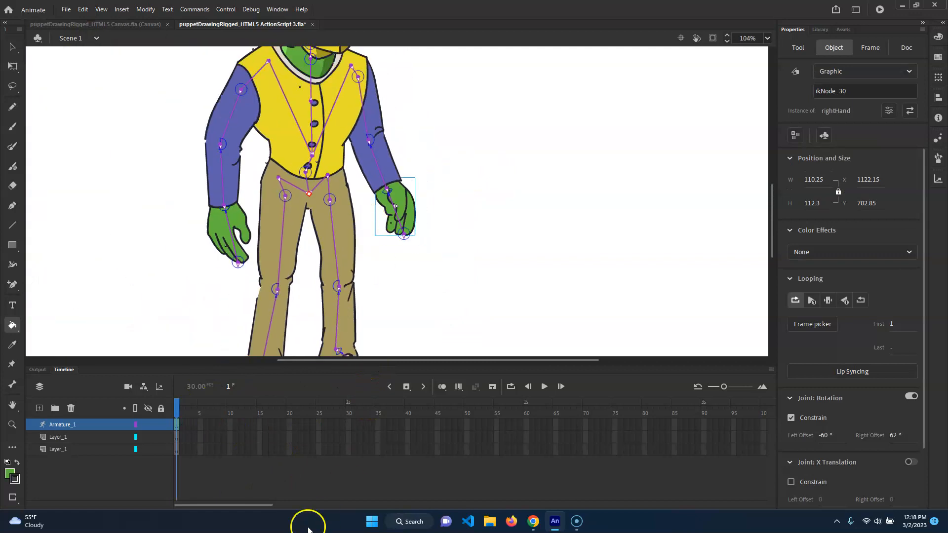
{"action": "left_click_drag", "start_coordinate": [349, 424], "coordinate": [352, 467]}
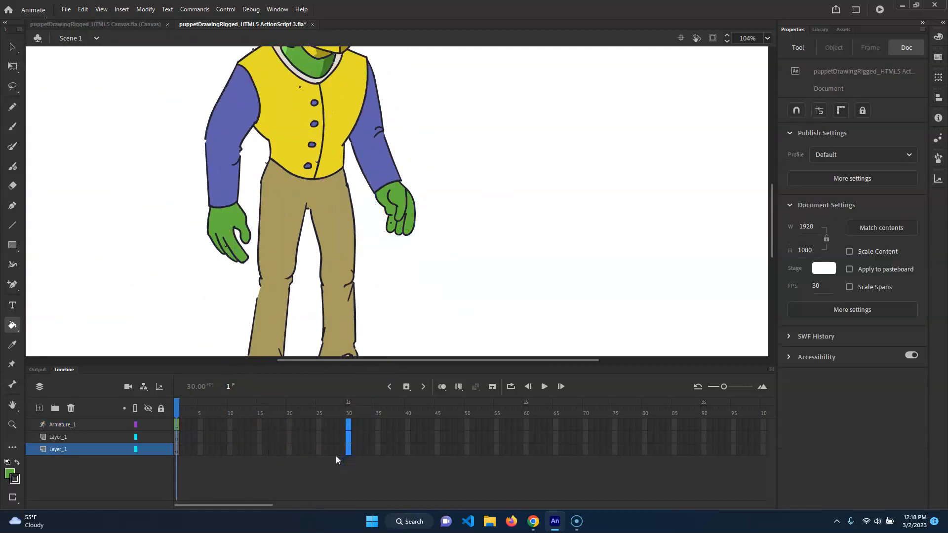
{"action": "key", "text": "F5"}
Play and scrub the main timeline to preview the hand cycling through its poses.
{"action": "left_click_drag", "start_coordinate": [310, 401], "coordinate": [177, 415]}
{"action": "left_click", "coordinate": [545, 386]}
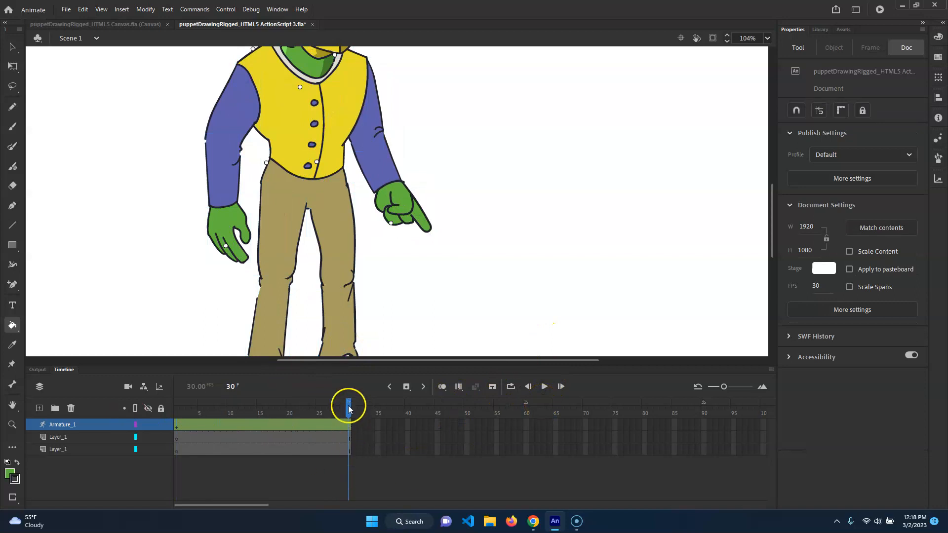
{"action": "left_click_drag", "start_coordinate": [347, 402], "coordinate": [148, 410]}
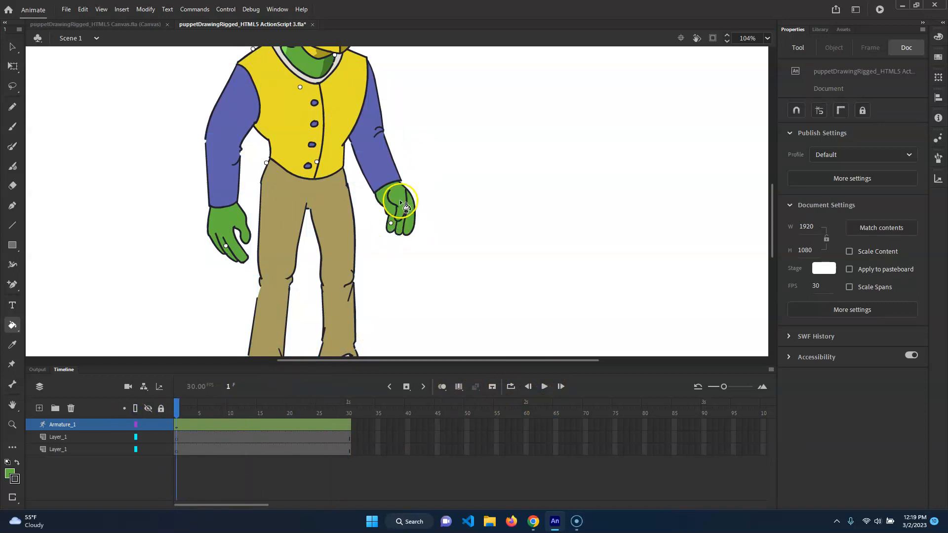
Set the looping of the rightHand instance to play a single frame, with frame 1 as its first frame.
{"action": "key", "text": "v"}
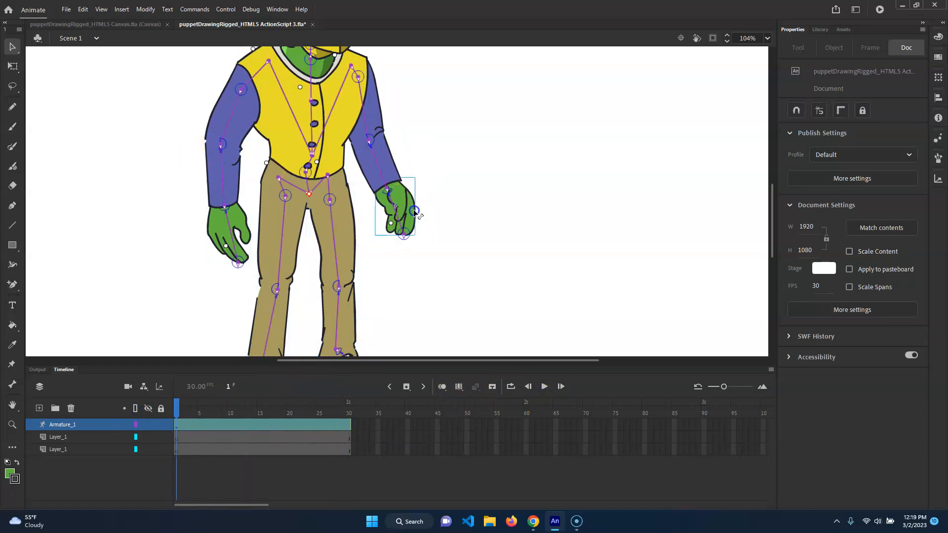
{"action": "left_click", "coordinate": [404, 218]}
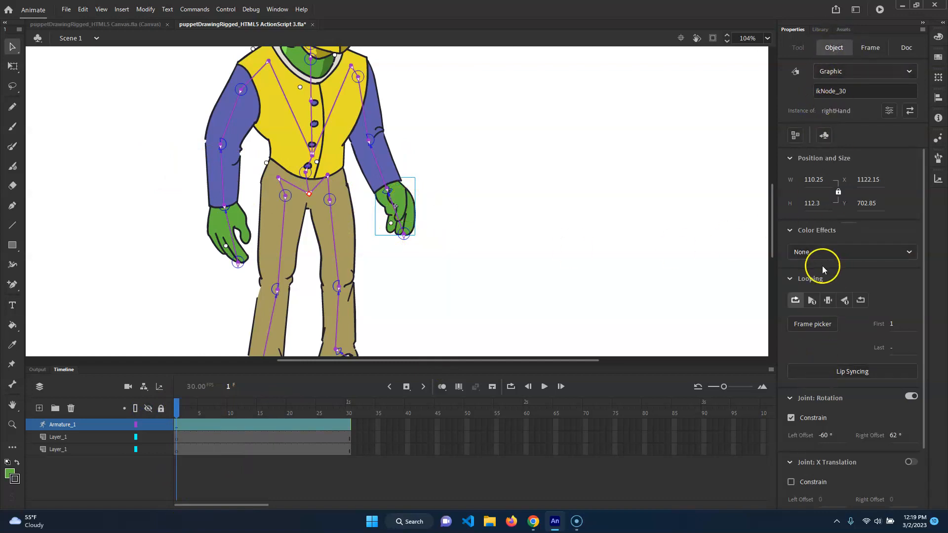
{"action": "left_click", "coordinate": [795, 300]}
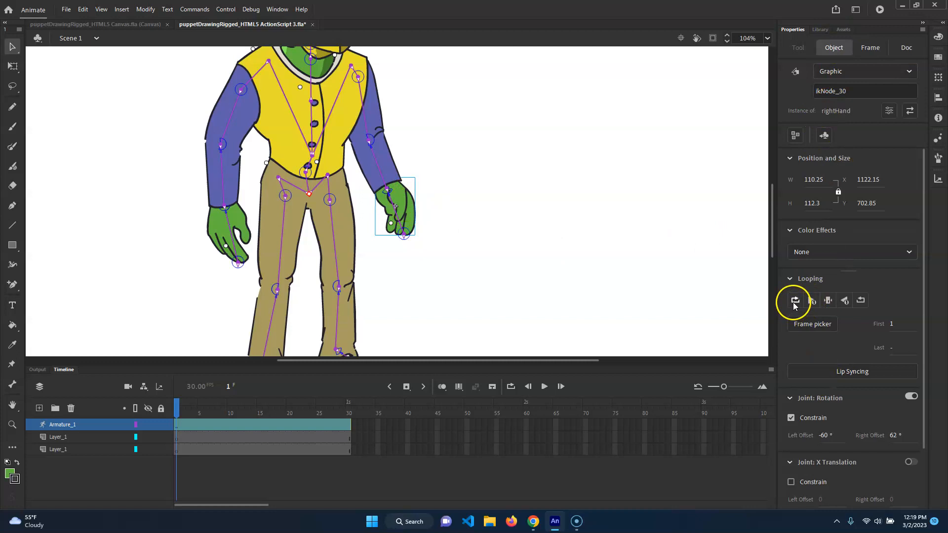
{"action": "left_click", "coordinate": [828, 301]}
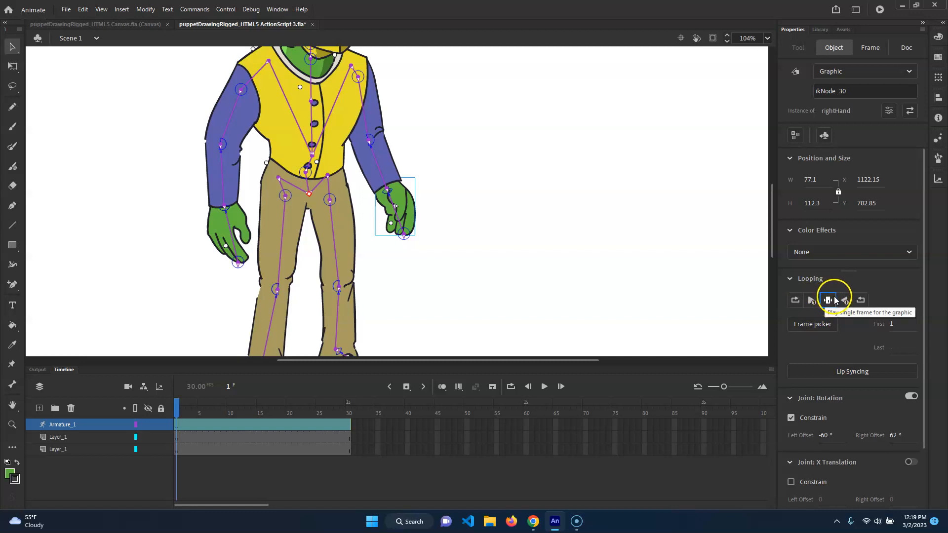
Play and scrub the main timeline to preview the right hand with single-frame looping.
{"action": "left_click", "coordinate": [544, 386]}
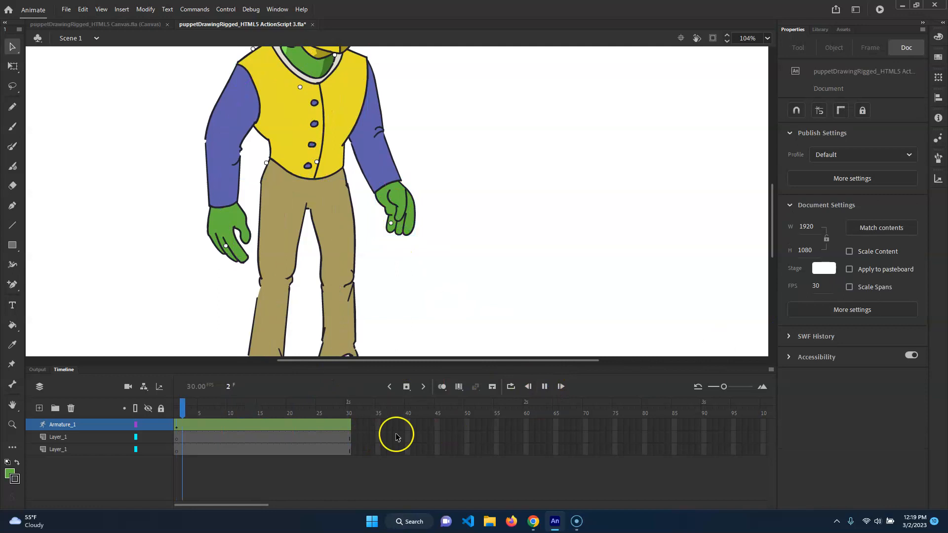
{"action": "left_click", "coordinate": [544, 387]}
{"action": "left_click", "coordinate": [187, 414]}
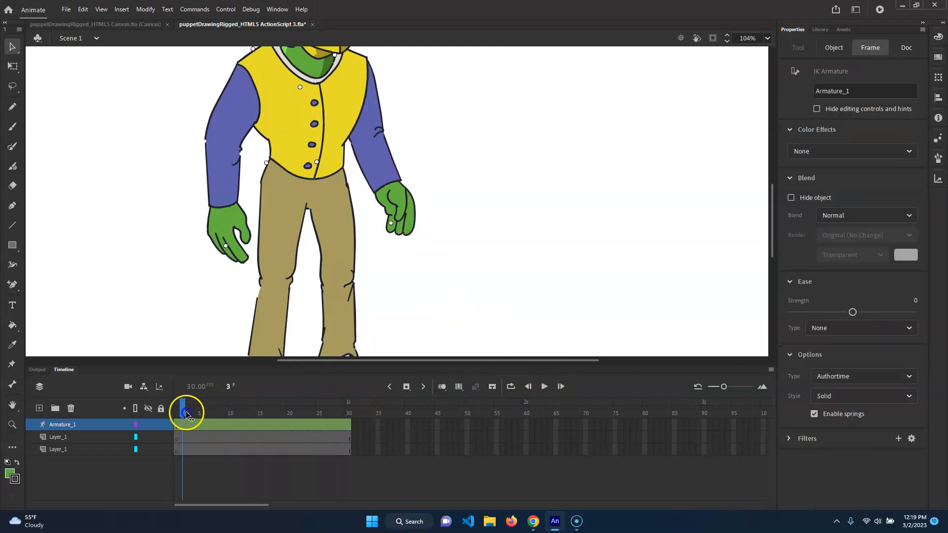
{"action": "mouse_move", "coordinate": [219, 415]}
{"action": "left_mouse_down"}
{"action": "mouse_move", "coordinate": [201, 416]}
{"action": "mouse_move", "coordinate": [232, 421]}
{"action": "left_mouse_up"}
{"action": "left_click", "coordinate": [385, 342]}
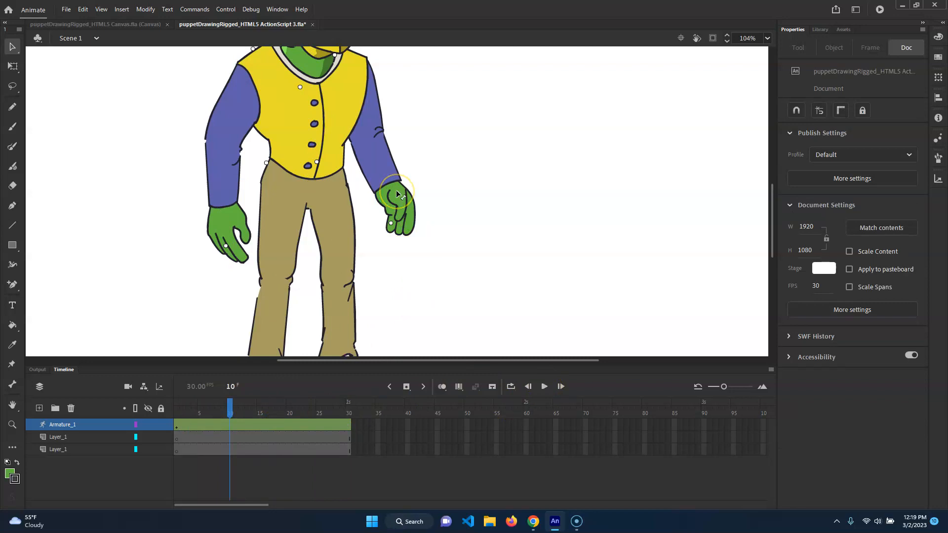
Open the rightHand symbol, view its pointing pose on frame 3 and return to Scene 1.
{"action": "double_click", "coordinate": [396, 228]}
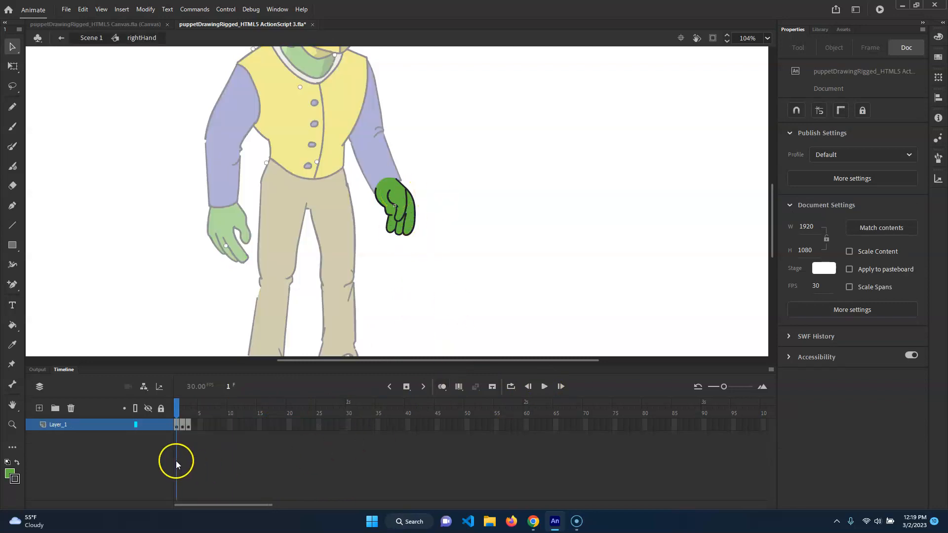
{"action": "left_click", "coordinate": [187, 413]}
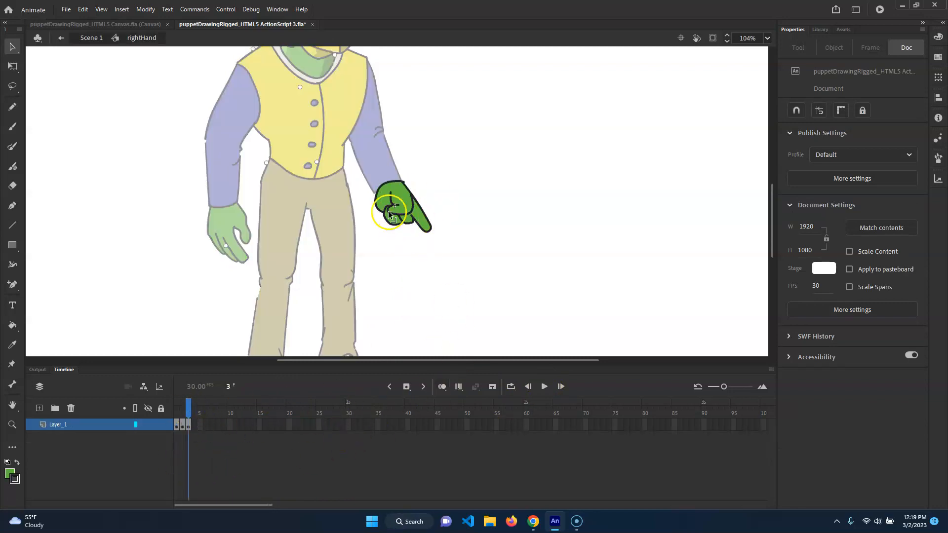
{"action": "left_click", "coordinate": [87, 39]}
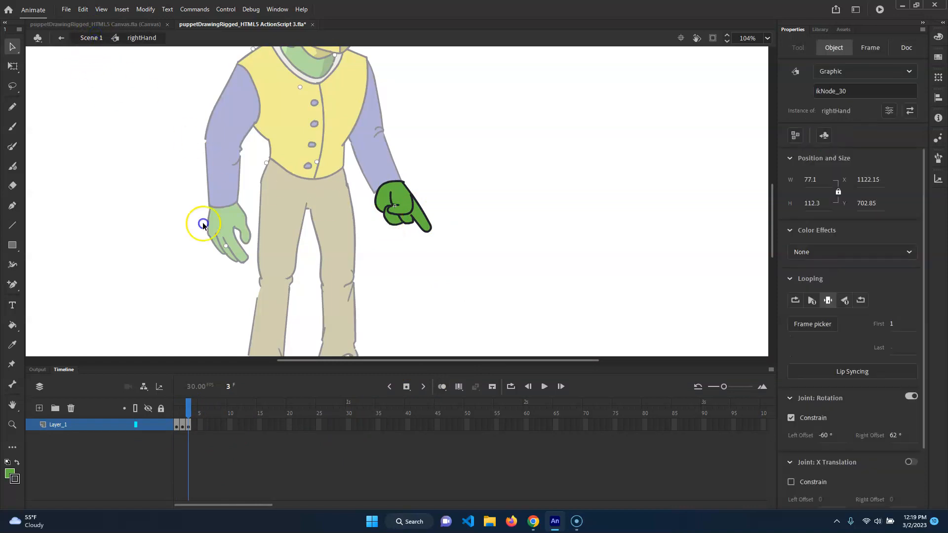
Pose the right arm at frame 12 with the elbow bent and the forearm raised outward.
{"action": "left_click_drag", "start_coordinate": [222, 408], "coordinate": [241, 408]}
{"action": "left_click", "coordinate": [375, 157]}
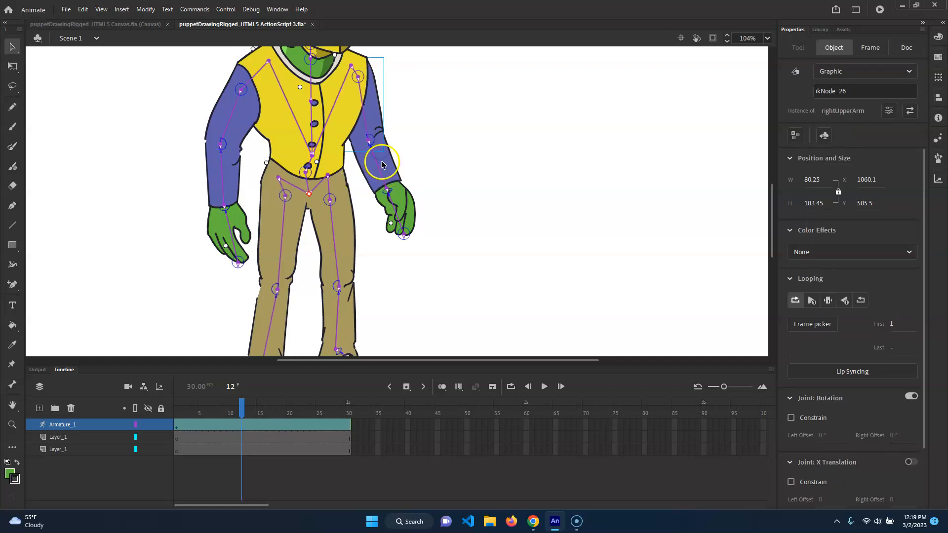
{"action": "left_click_drag", "start_coordinate": [375, 157], "coordinate": [479, 117]}
Switch the right hand at frame 12 to the pointing pose, frame 3, using the Frame Picker.
{"action": "mouse_move", "coordinate": [241, 406]}
{"action": "left_mouse_down"}
{"action": "mouse_move", "coordinate": [210, 411]}
{"action": "mouse_move", "coordinate": [261, 408]}
{"action": "mouse_move", "coordinate": [207, 410]}
{"action": "mouse_move", "coordinate": [247, 397]}
{"action": "left_mouse_up"}
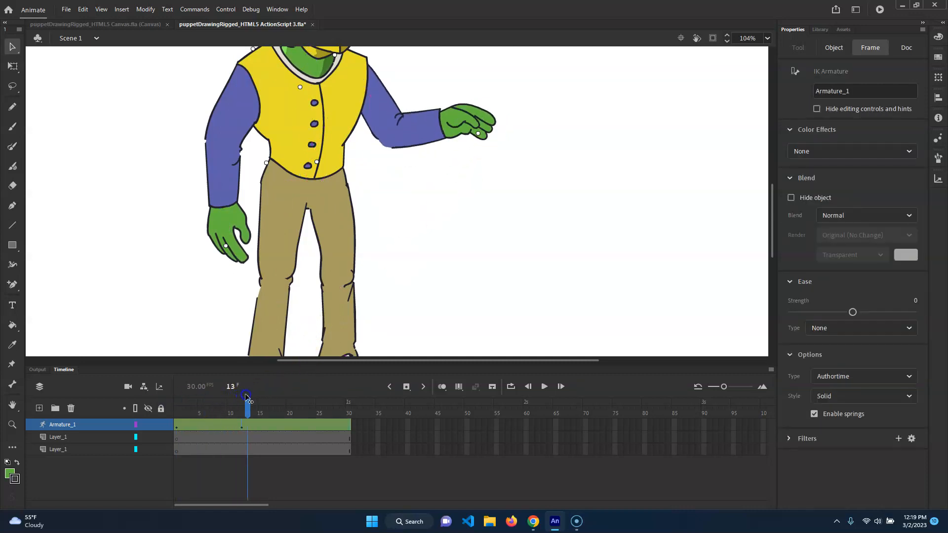
{"action": "left_click", "coordinate": [466, 126]}
{"action": "left_click", "coordinate": [813, 326]}
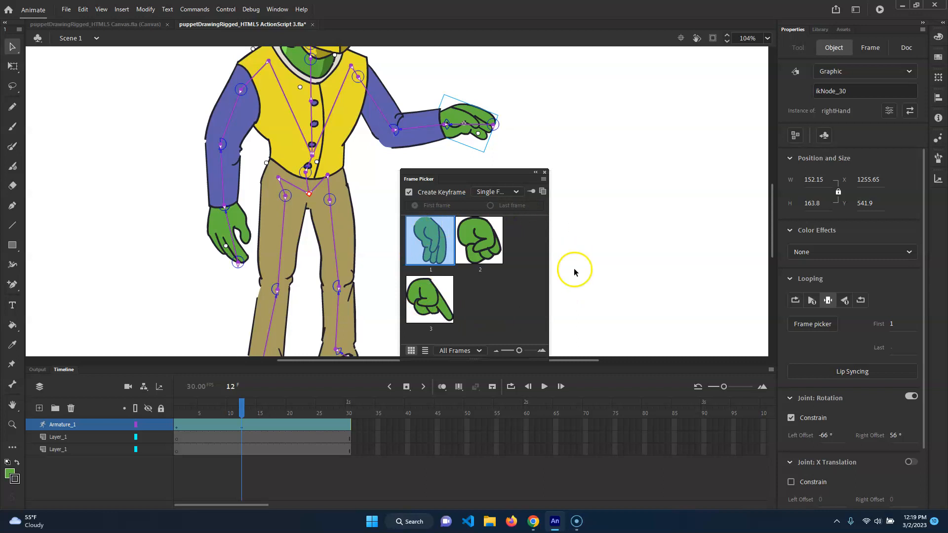
{"action": "left_click", "coordinate": [426, 298]}
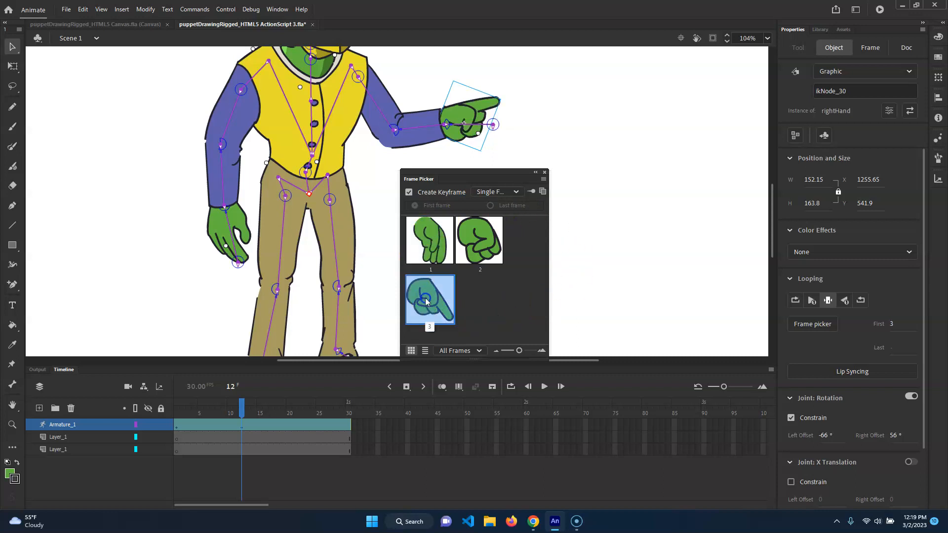
{"action": "left_click", "coordinate": [545, 172]}
Switch the right hand at frame 30 to the fist pose, frame 2, using the Frame Picker.
{"action": "mouse_move", "coordinate": [242, 407]}
{"action": "left_mouse_down"}
{"action": "mouse_move", "coordinate": [179, 407]}
{"action": "mouse_move", "coordinate": [255, 409]}
{"action": "mouse_move", "coordinate": [176, 408]}
{"action": "mouse_move", "coordinate": [242, 407]}
{"action": "left_mouse_up"}
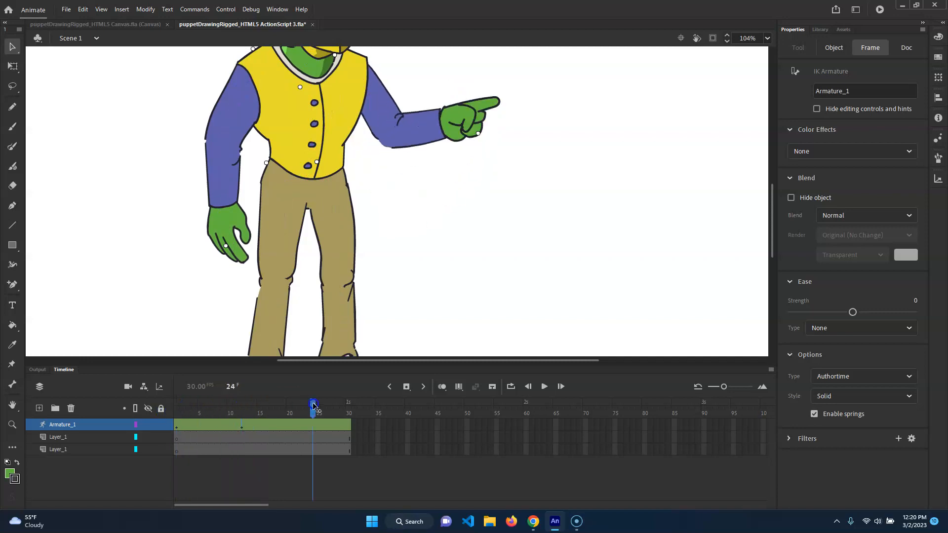
{"action": "left_click", "coordinate": [467, 121]}
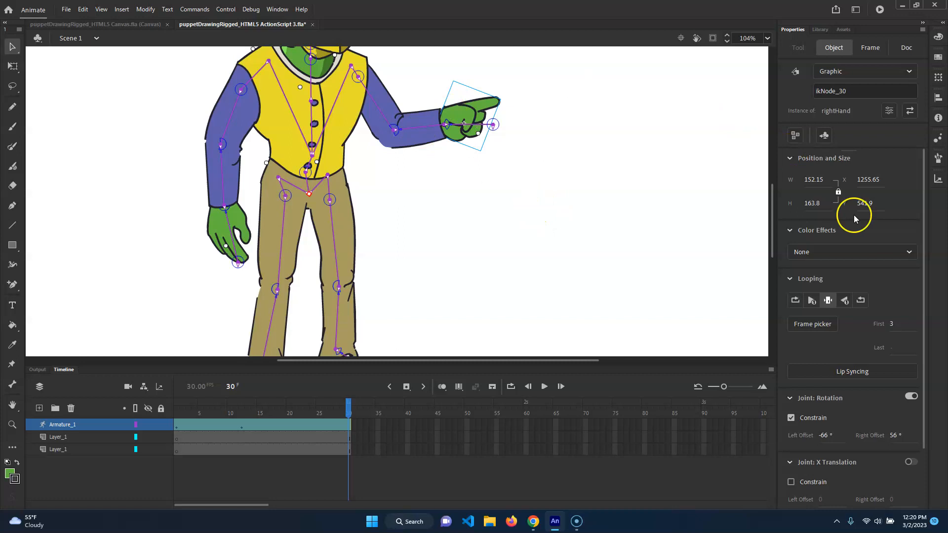
{"action": "left_click", "coordinate": [811, 324]}
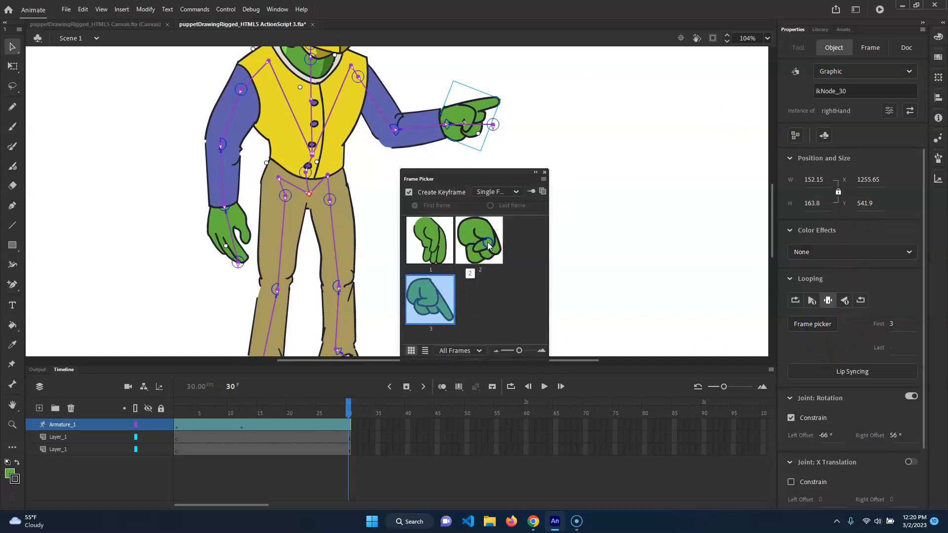
{"action": "left_click", "coordinate": [487, 242]}
{"action": "left_click", "coordinate": [545, 172]}
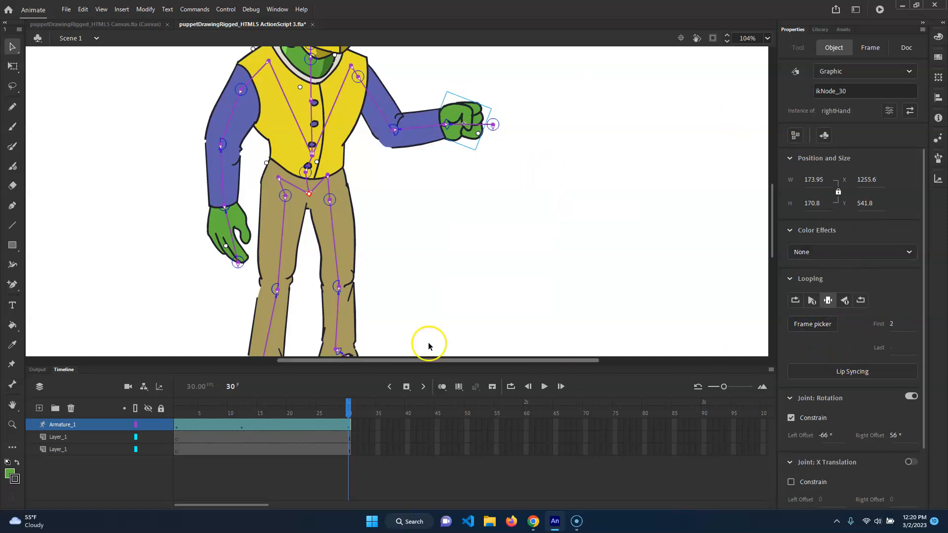
Lower the right arm and fist slightly at frame 30 to vary the pose.
{"action": "left_click_drag", "start_coordinate": [382, 122], "coordinate": [379, 128]}
{"action": "left_click_drag", "start_coordinate": [410, 138], "coordinate": [411, 146]}
{"action": "left_click_drag", "start_coordinate": [458, 173], "coordinate": [455, 186]}
Switch the right hand at frame 1 of the main timeline to the open pose, frame 1, using the Frame Picker.
{"action": "left_click_drag", "start_coordinate": [349, 402], "coordinate": [176, 404]}
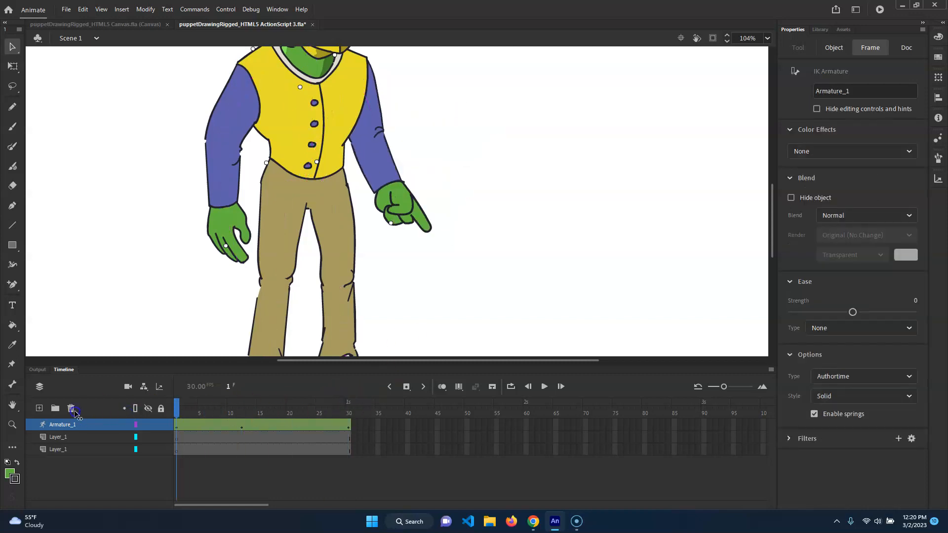
{"action": "left_click", "coordinate": [51, 348]}
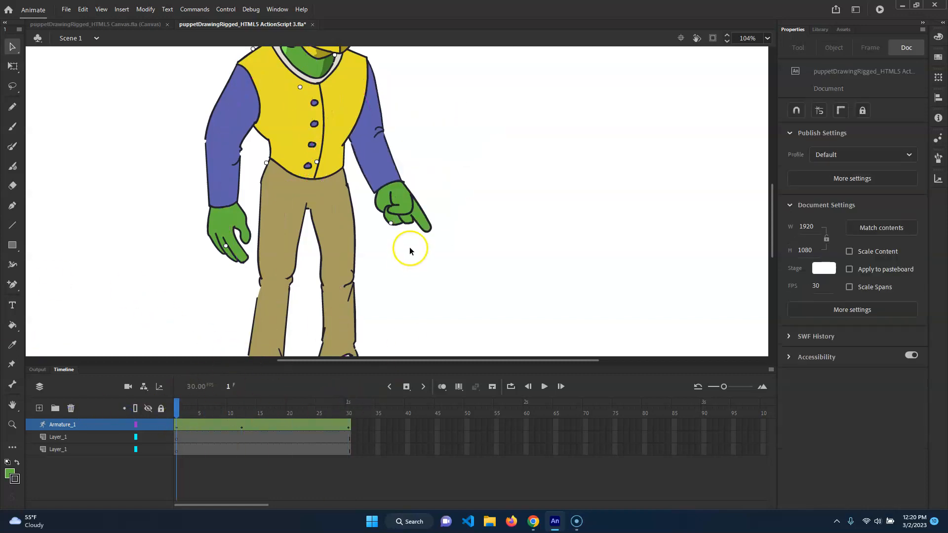
{"action": "left_click", "coordinate": [176, 425]}
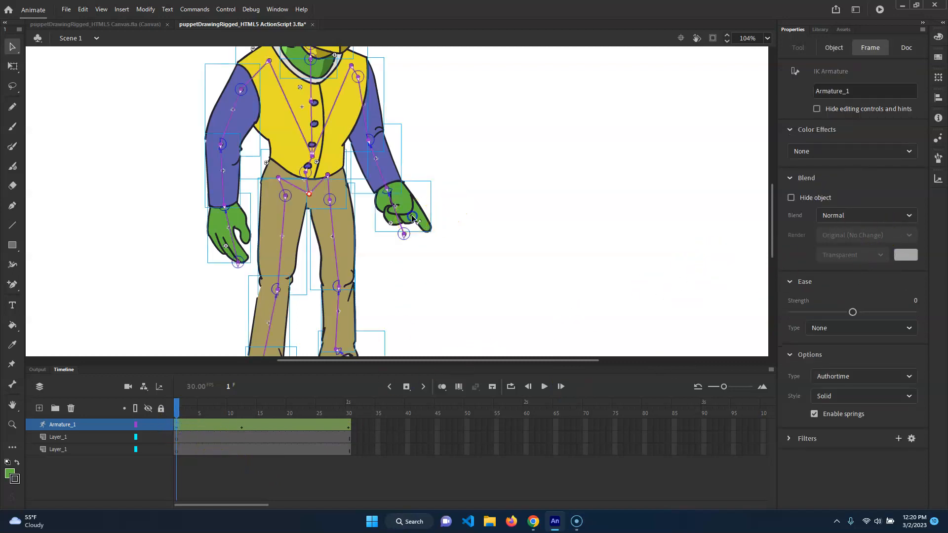
{"action": "left_click", "coordinate": [403, 232]}
{"action": "left_click", "coordinate": [399, 206]}
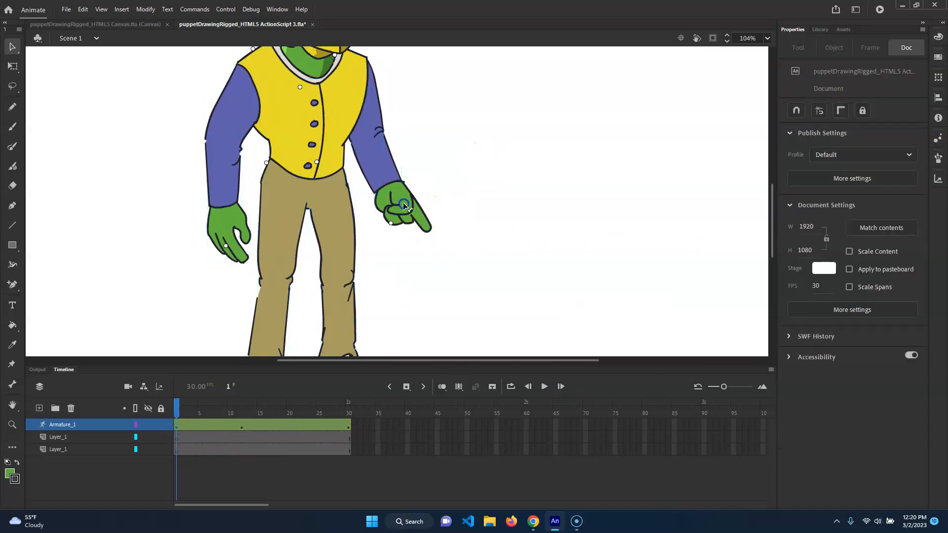
{"action": "left_click", "coordinate": [813, 325]}
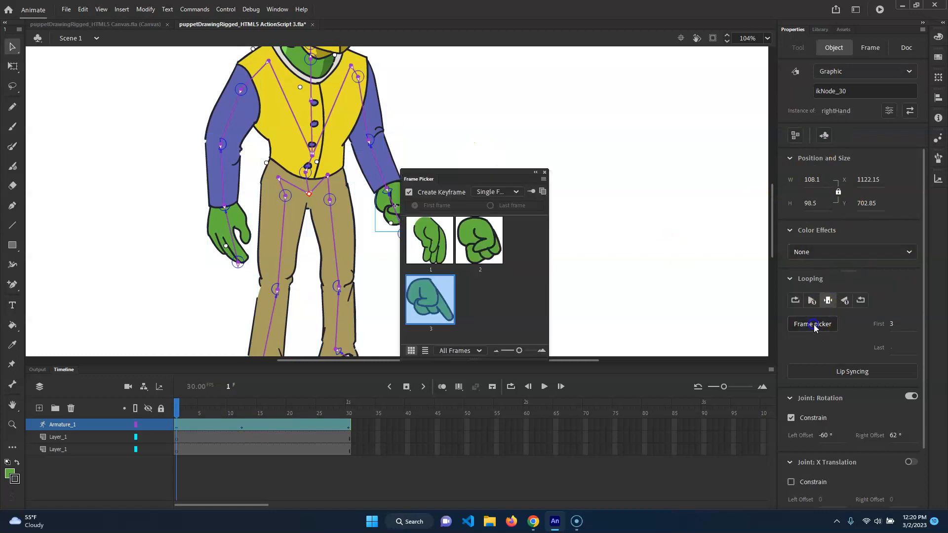
{"action": "left_click", "coordinate": [447, 252]}
{"action": "left_click", "coordinate": [545, 173]}
Scrub the main timeline to preview the arm movement and the hand pose changes.
{"action": "left_click_drag", "start_coordinate": [183, 405], "coordinate": [378, 403]}
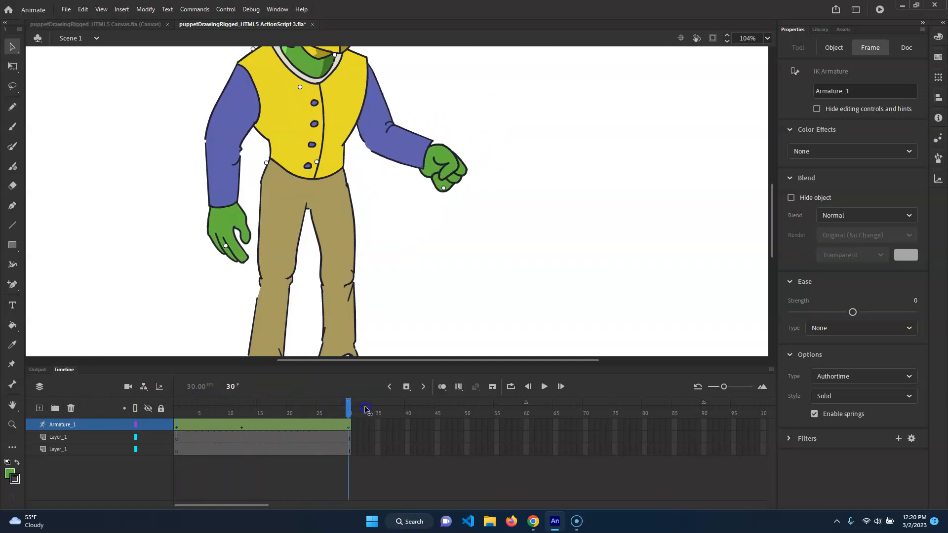
{"action": "left_click", "coordinate": [487, 207]}
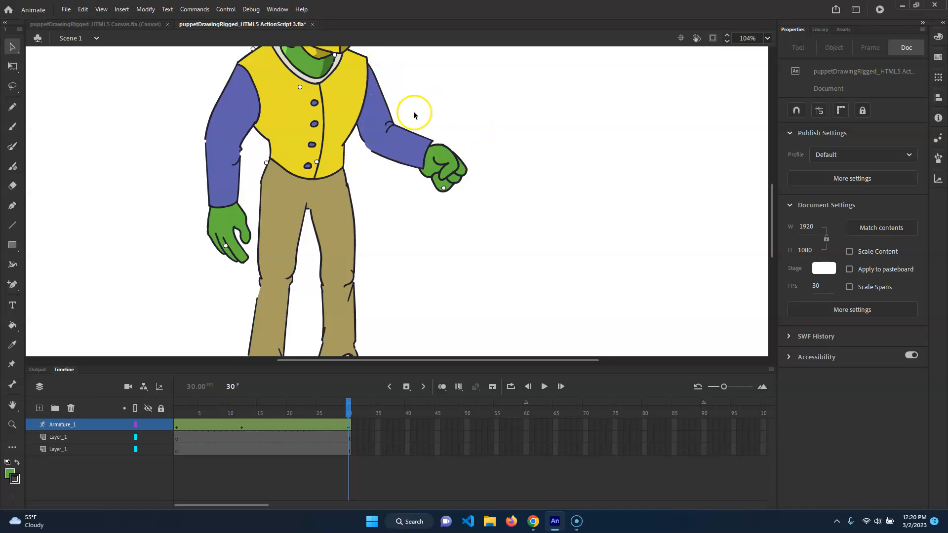
{"action": "scroll", "coordinate": [406, 220], "scroll_direction": "up", "scroll_amount": 3}
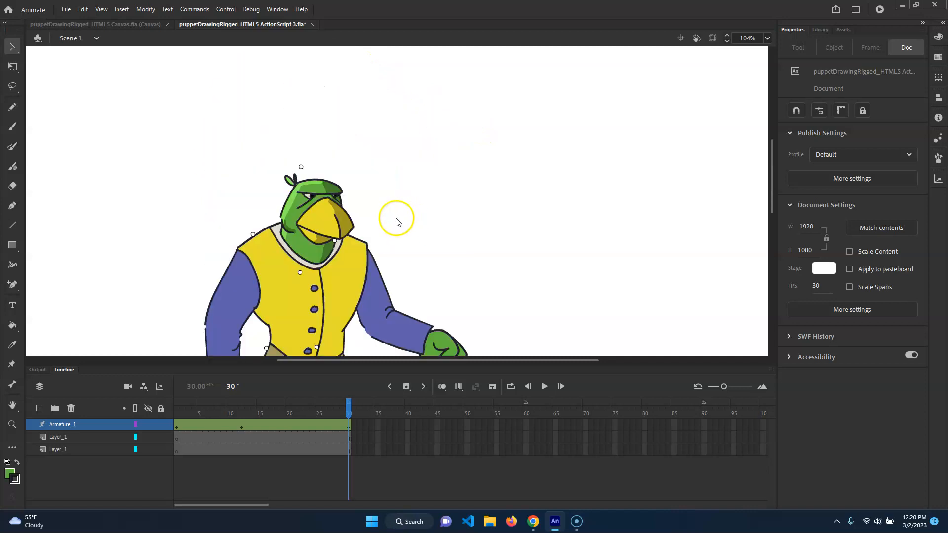
{"action": "scroll", "coordinate": [396, 218], "scroll_direction": "down", "scroll_amount": 2}
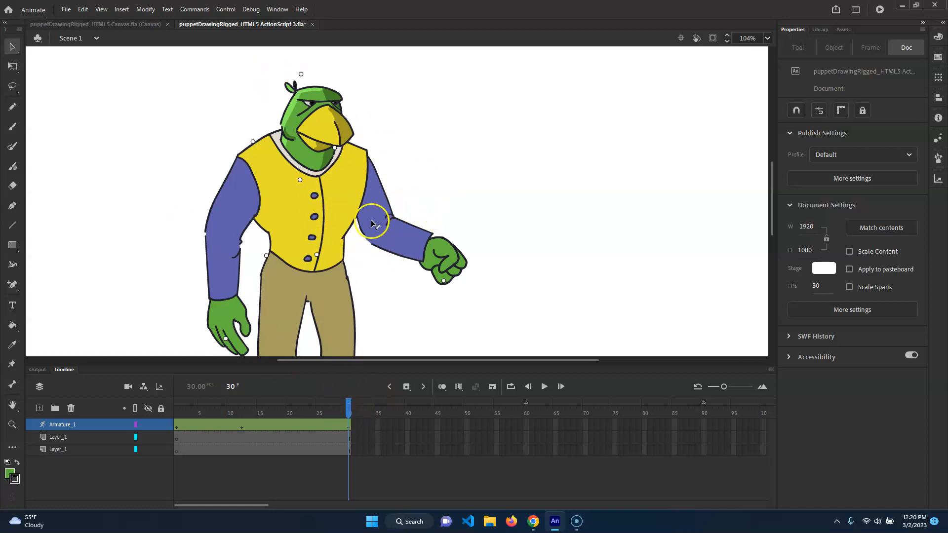
{"action": "mouse_move", "coordinate": [346, 406]}
{"action": "left_mouse_down"}
{"action": "mouse_move", "coordinate": [241, 414]}
{"action": "mouse_move", "coordinate": [351, 416]}
{"action": "left_mouse_up"}
{"action": "mouse_move", "coordinate": [349, 408]}
{"action": "left_mouse_down"}
{"action": "mouse_move", "coordinate": [188, 404]}
{"action": "mouse_move", "coordinate": [355, 399]}
{"action": "left_mouse_up"}
Undo the arm poses and hand swaps on the main timeline back to before the frame 12 pose was added.
{"action": "key", "text": "ctrl+z"}
{"action": "key", "text": "ctrl+z"}
{"action": "key", "text": "ctrl+z"}
{"action": "key", "text": "ctrl+z"}
{"action": "key", "text": "ctrl+z"}
{"action": "key", "text": "ctrl+z"}
{"action": "key", "text": "ctrl+z"}
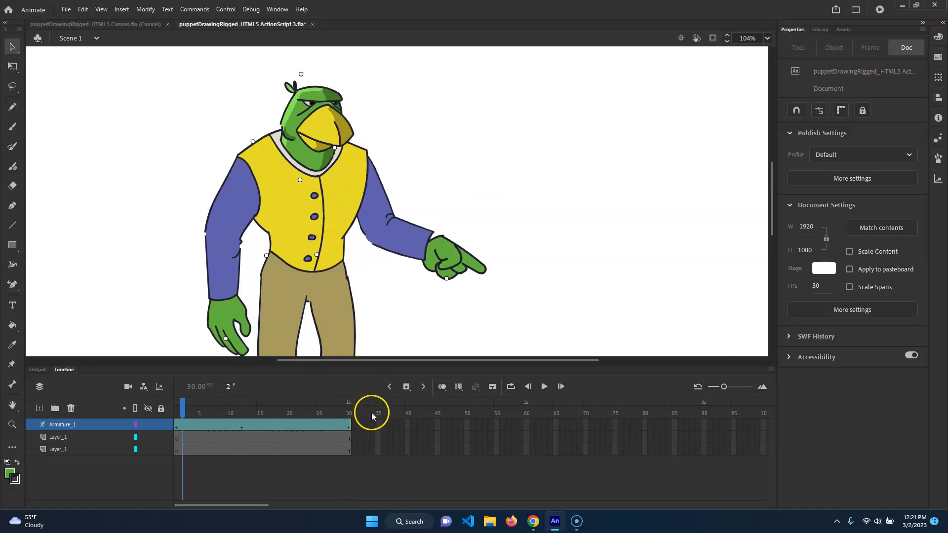
{"action": "key", "text": "ctrl+z"}
{"action": "key", "text": "ctrl+z"}
{"action": "key", "text": "ctrl+z"}
{"action": "key", "text": "ctrl+z"}
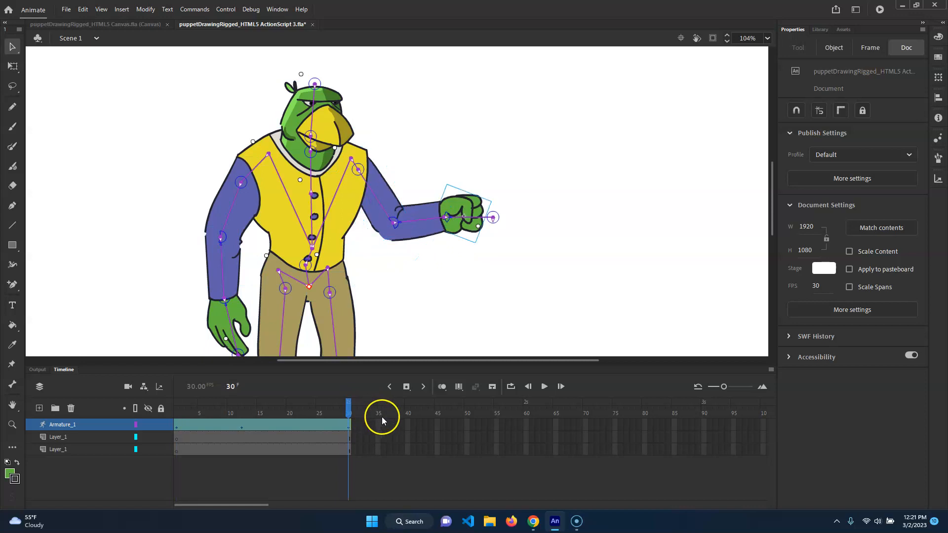
{"action": "key", "text": "ctrl+z"}
{"action": "key", "text": "ctrl+z"}
{"action": "key", "text": "ctrl+z"}
{"action": "key", "text": "ctrl+z"}
{"action": "key", "text": "ctrl+z"}
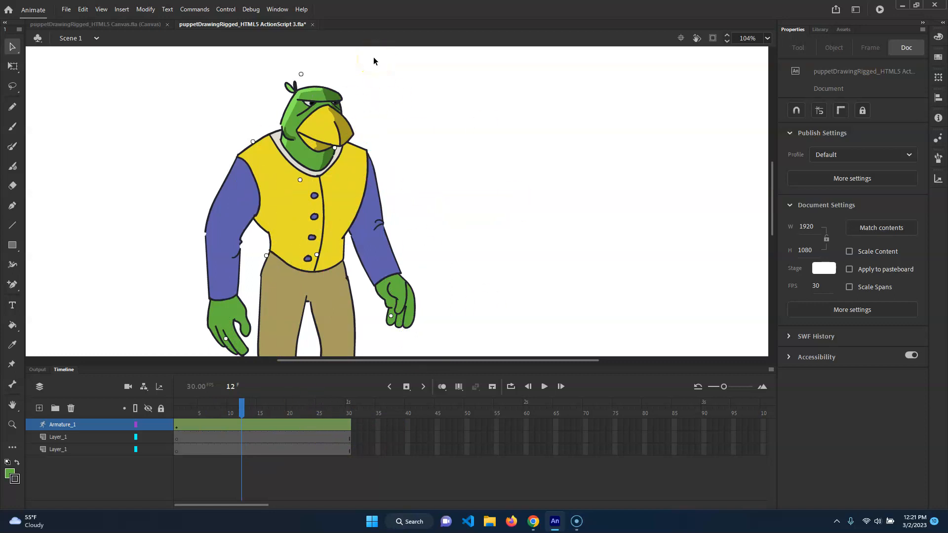
Open the mouth symbol nested inside the head symbol for editing and select an empty frame on its timeline.
{"action": "left_click", "coordinate": [350, 110]}
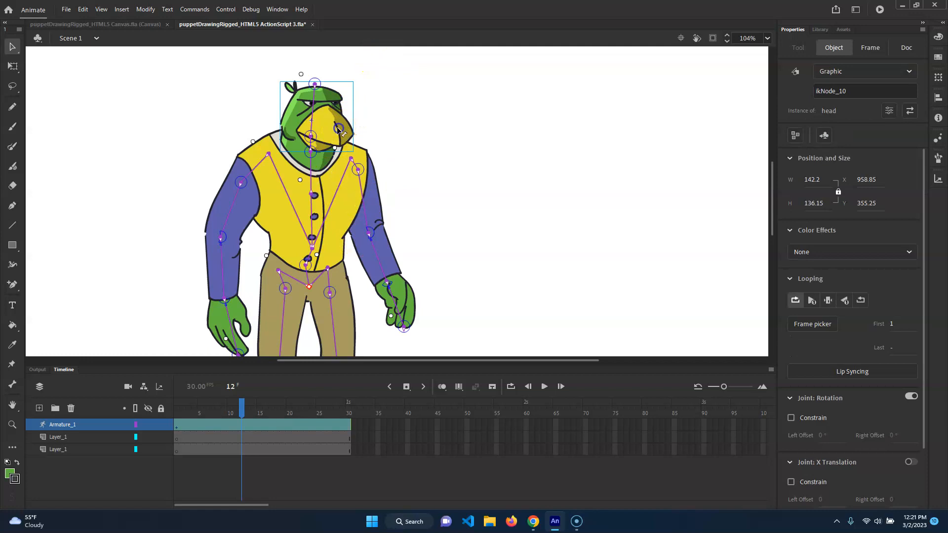
{"action": "double_click", "coordinate": [350, 110]}
{"action": "left_click", "coordinate": [353, 130]}
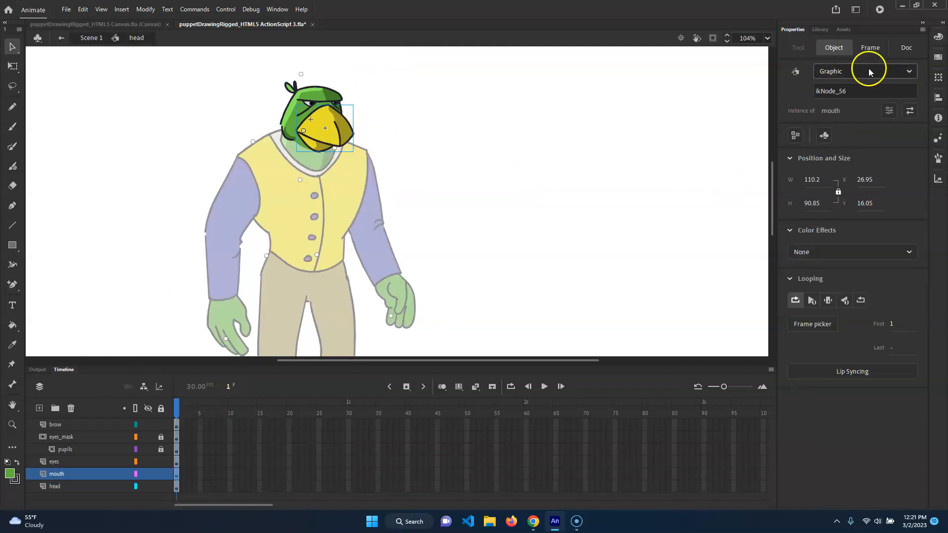
{"action": "double_click", "coordinate": [348, 145]}
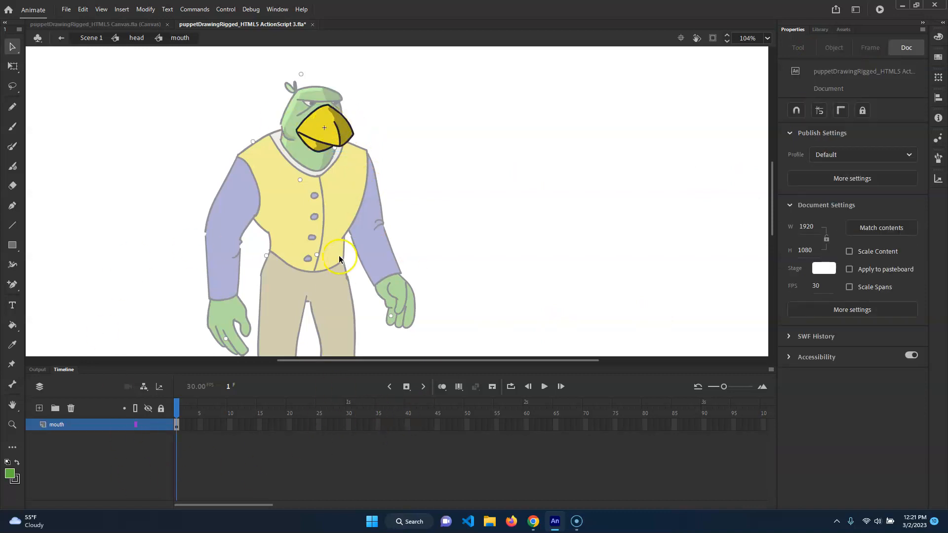
{"action": "left_click", "coordinate": [291, 124]}
{"action": "left_click", "coordinate": [181, 426]}
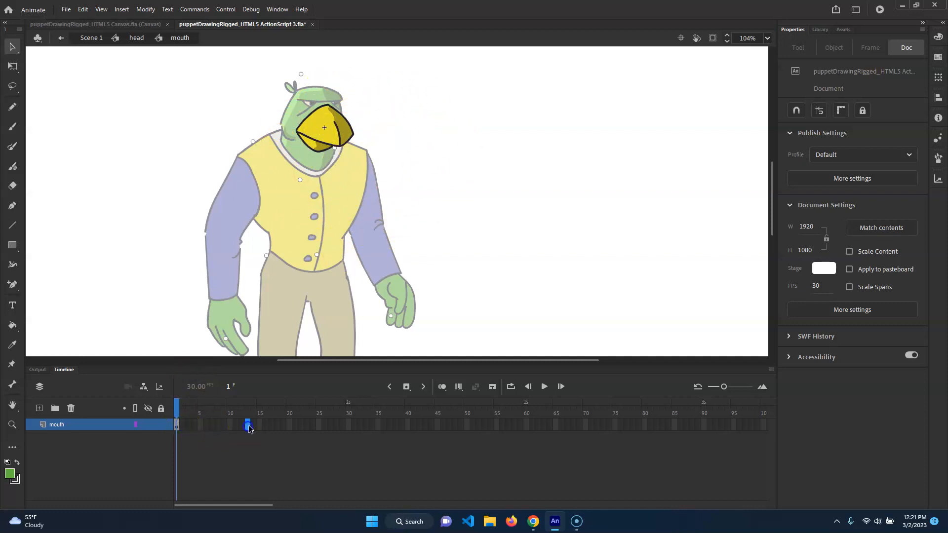